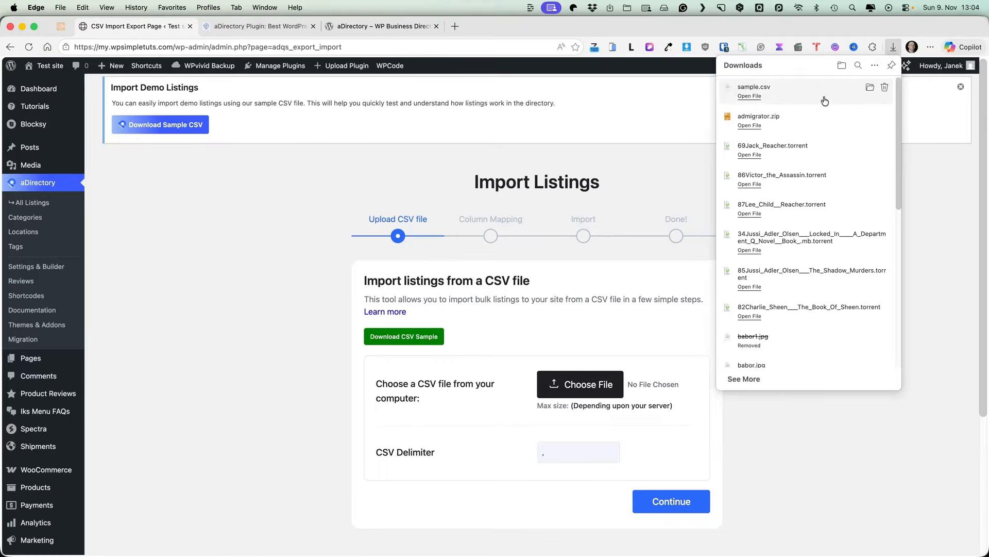
Step: Choose the downloaded sample.csv as the CSV file to import
{"action": "left_click", "coordinate": [577, 388]}
Step: Run the importer on sample.csv with the default column mapping: 30 listings imported, 0 failed
{"action": "scroll", "coordinate": [494, 270], "scroll_direction": "down", "scroll_amount": 10}
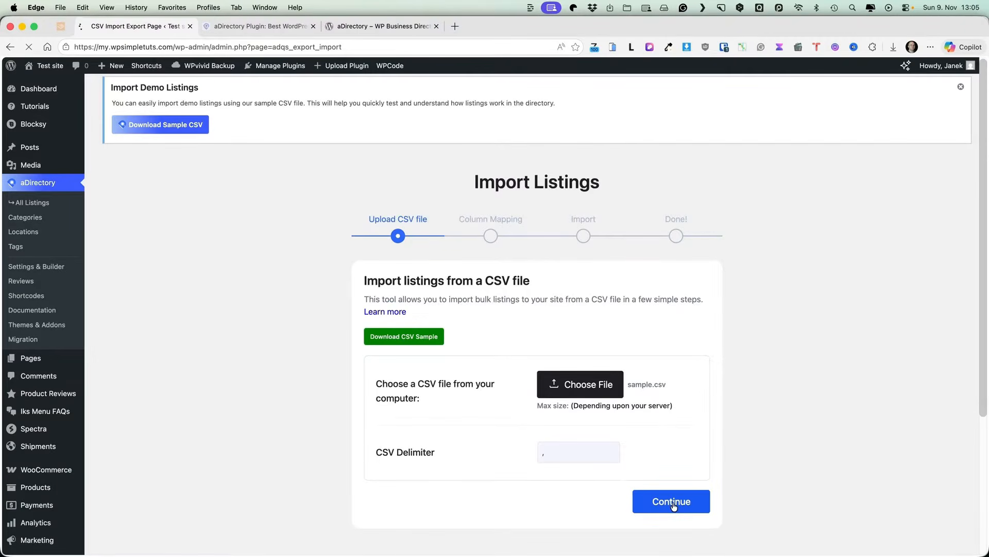
{"action": "scroll", "coordinate": [813, 296], "scroll_direction": "down", "scroll_amount": 15}
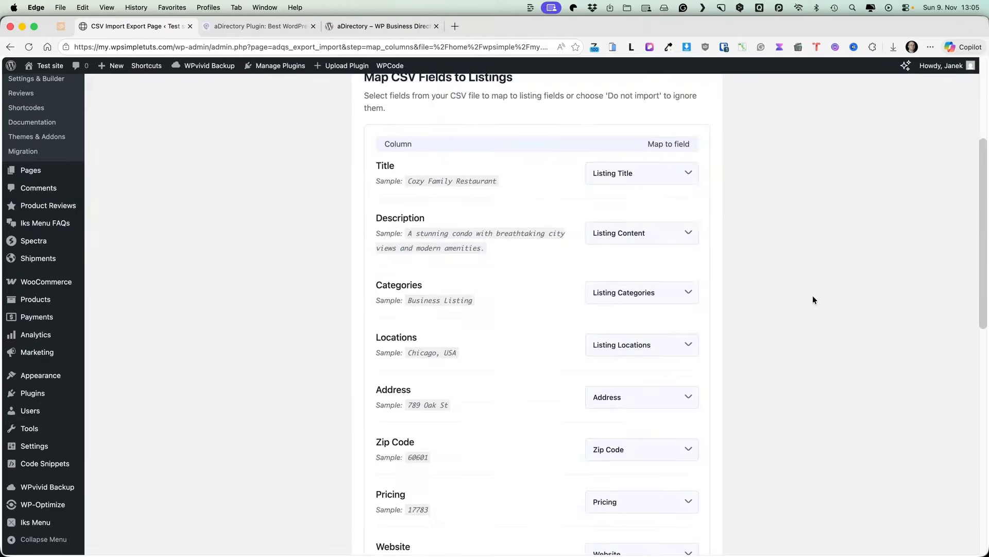
{"action": "scroll", "coordinate": [795, 299], "scroll_direction": "down", "scroll_amount": 3}
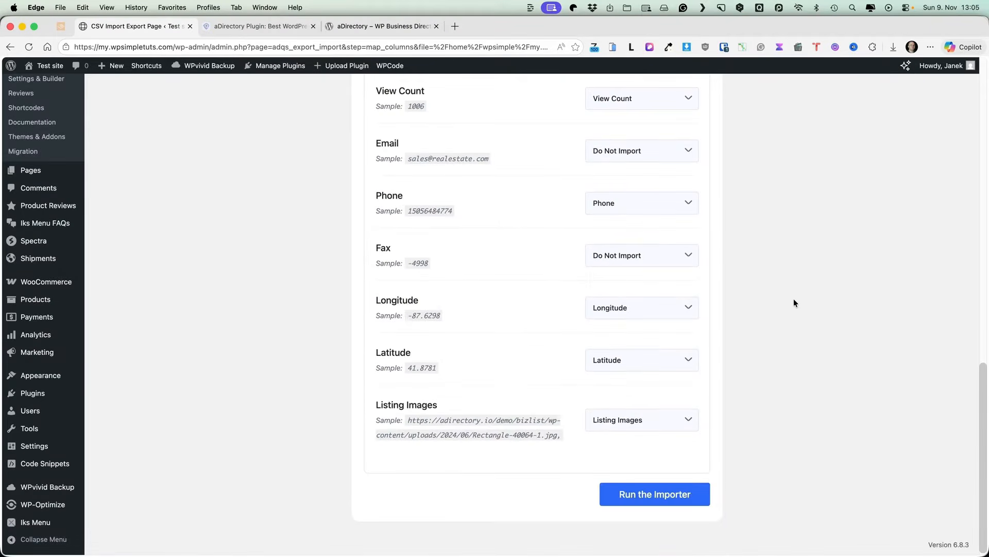
{"action": "left_click", "coordinate": [644, 494]}
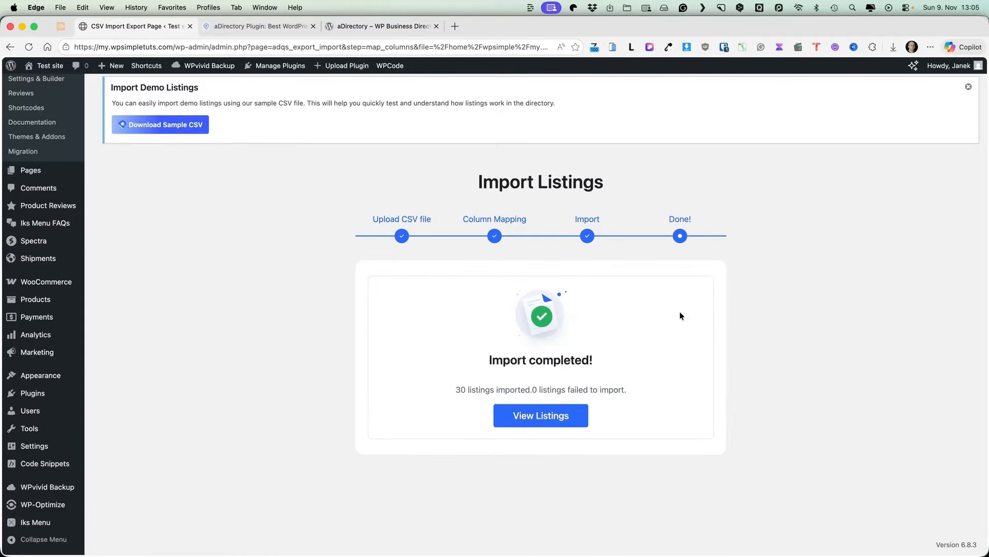
Step: Preview the Commercial Space for Lease listing on the site, then open it for editing from All Listings
{"action": "left_click", "coordinate": [538, 416]}
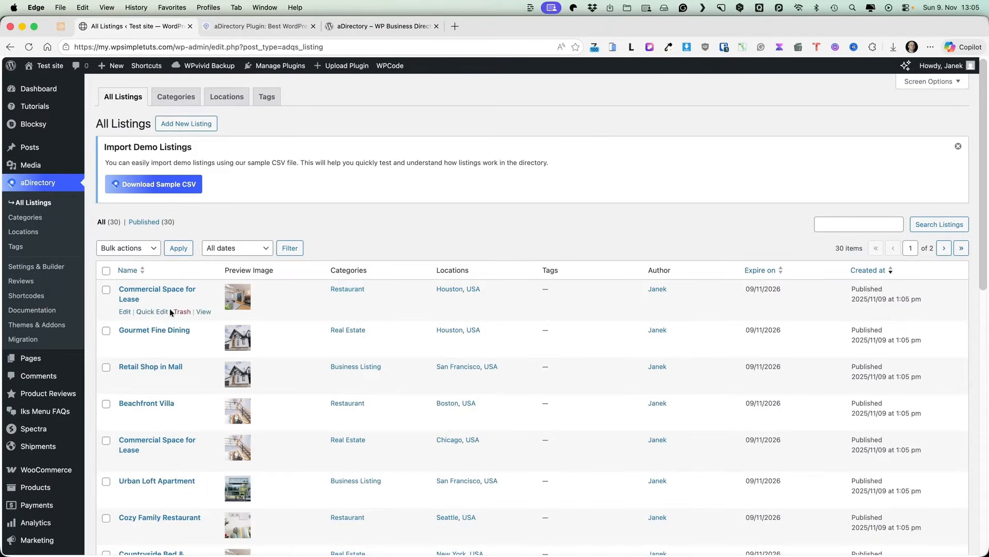
{"action": "left_click", "coordinate": [203, 312], "text": "super"}
{"action": "left_click", "coordinate": [267, 27]}
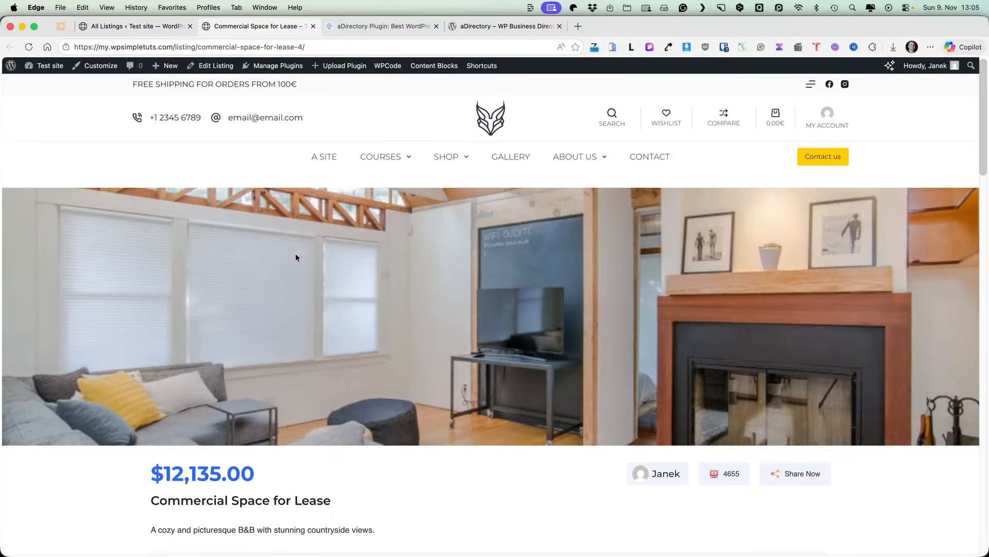
{"action": "scroll", "coordinate": [325, 285], "scroll_direction": "down", "scroll_amount": 15}
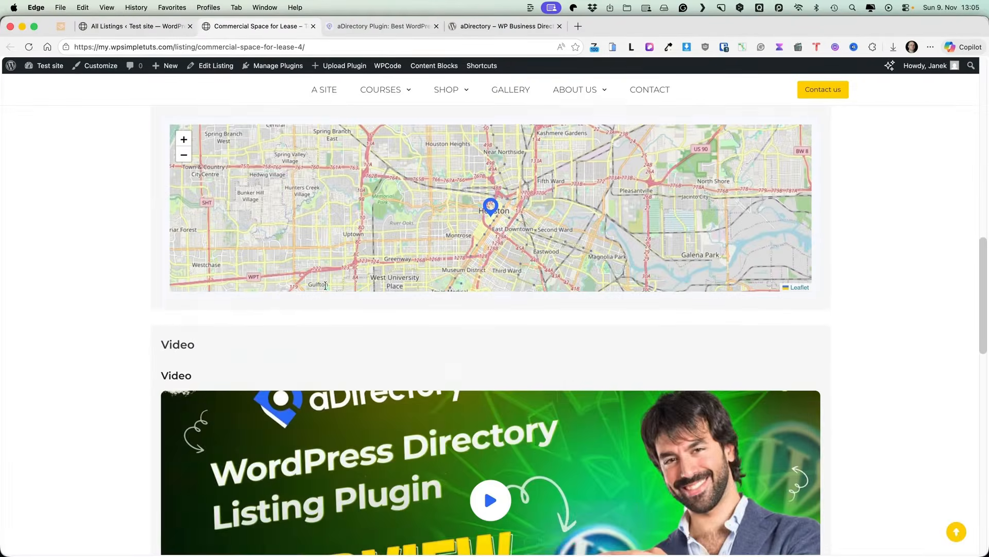
{"action": "scroll", "coordinate": [325, 286], "scroll_direction": "down", "scroll_amount": 2}
{"action": "scroll", "coordinate": [325, 284], "scroll_direction": "up", "scroll_amount": 17}
{"action": "left_click", "coordinate": [132, 25]}
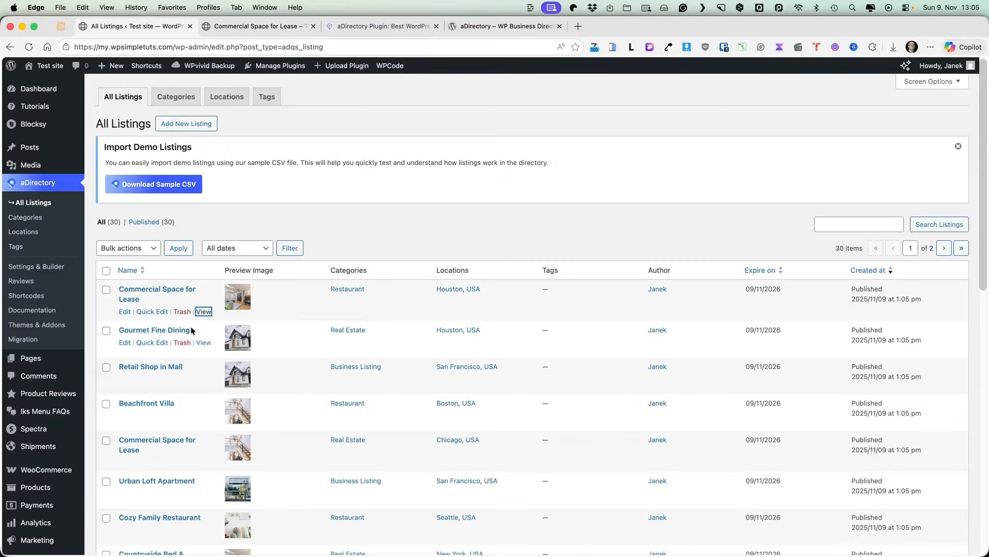
{"action": "left_click", "coordinate": [153, 288]}
Step: Review the listing's Directory Information: Contact Section, Map And Address, and Video tabs
{"action": "scroll", "coordinate": [465, 301], "scroll_direction": "down", "scroll_amount": 5}
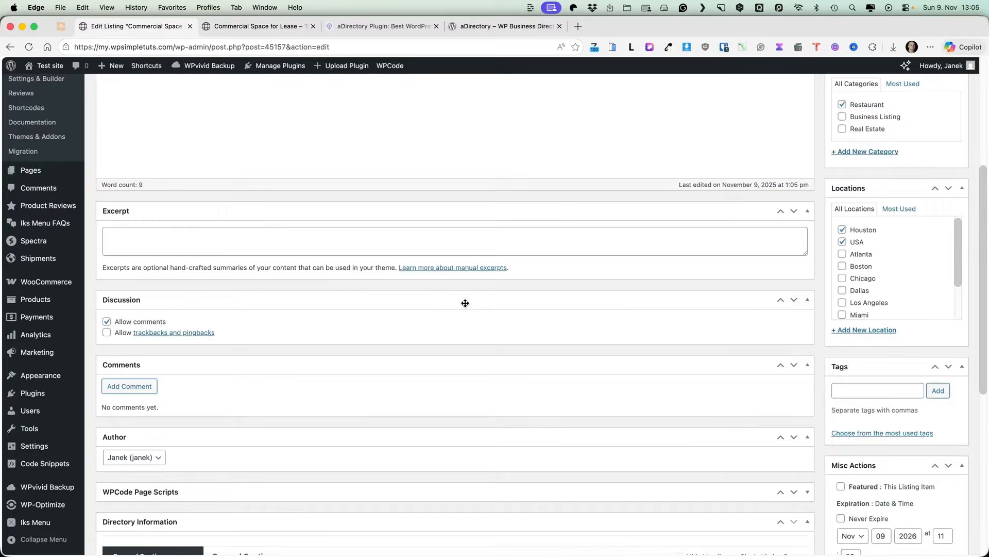
{"action": "scroll", "coordinate": [466, 303], "scroll_direction": "up", "scroll_amount": 5}
{"action": "scroll", "coordinate": [274, 233], "scroll_direction": "down", "scroll_amount": 6}
{"action": "scroll", "coordinate": [275, 234], "scroll_direction": "up", "scroll_amount": 7}
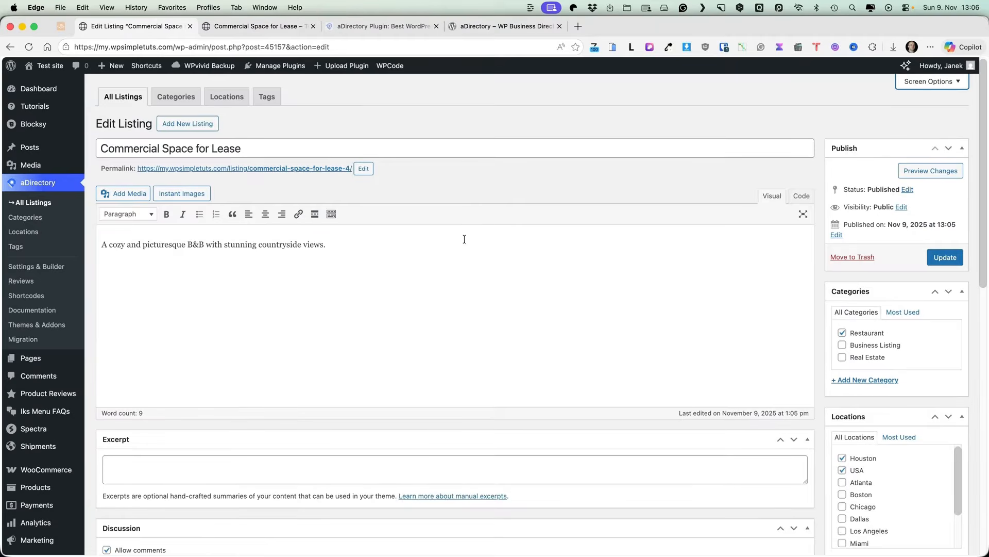
{"action": "scroll", "coordinate": [465, 239], "scroll_direction": "down", "scroll_amount": 8}
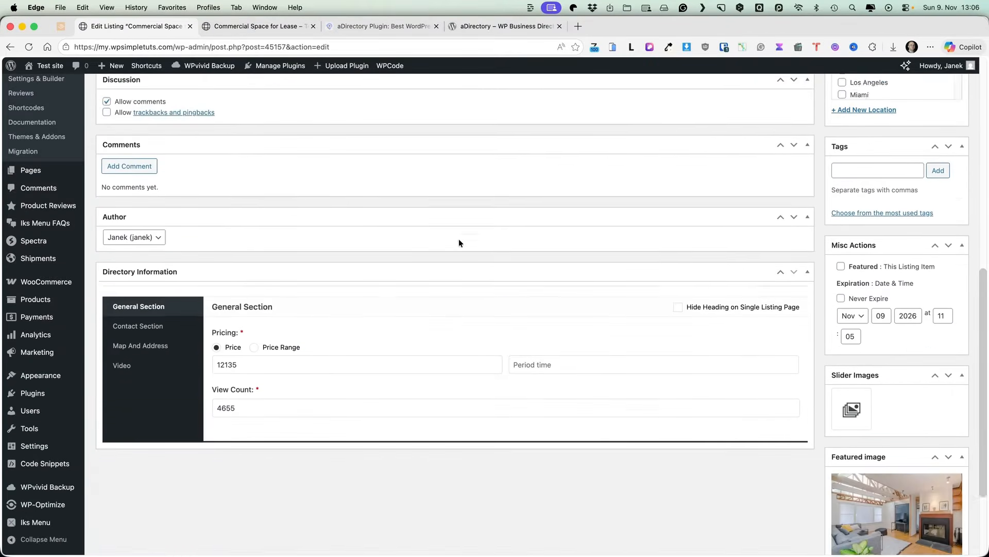
{"action": "scroll", "coordinate": [458, 239], "scroll_direction": "down", "scroll_amount": 2}
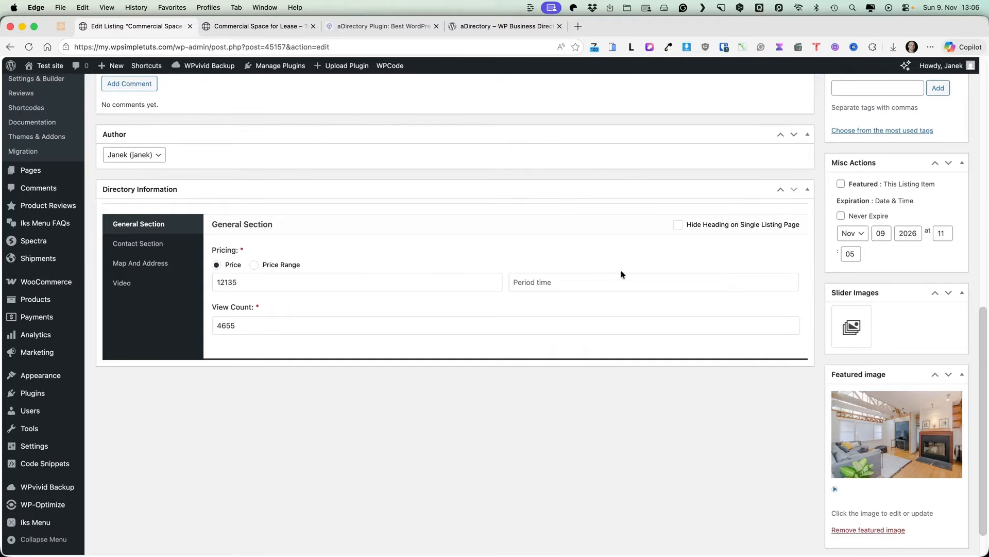
{"action": "left_click", "coordinate": [146, 246]}
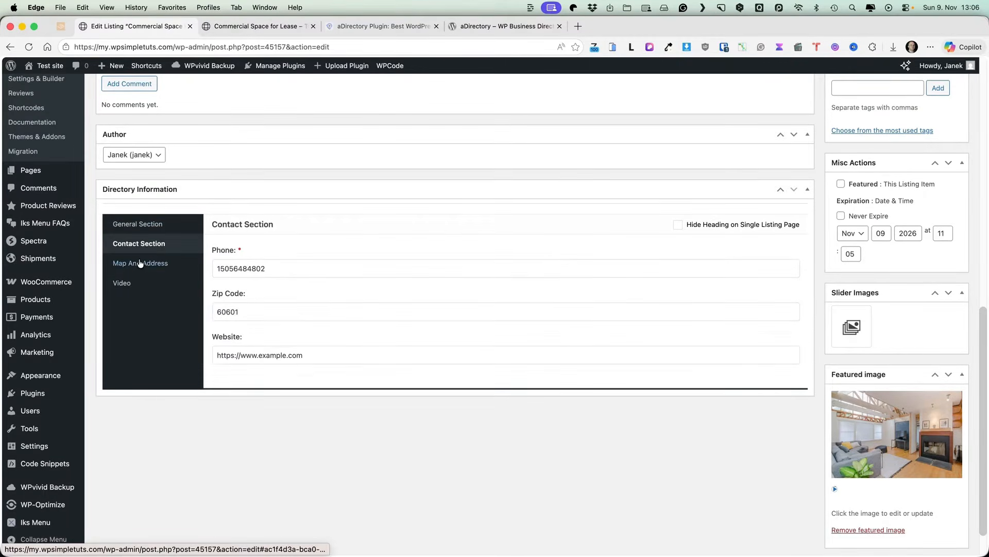
{"action": "left_click", "coordinate": [140, 264]}
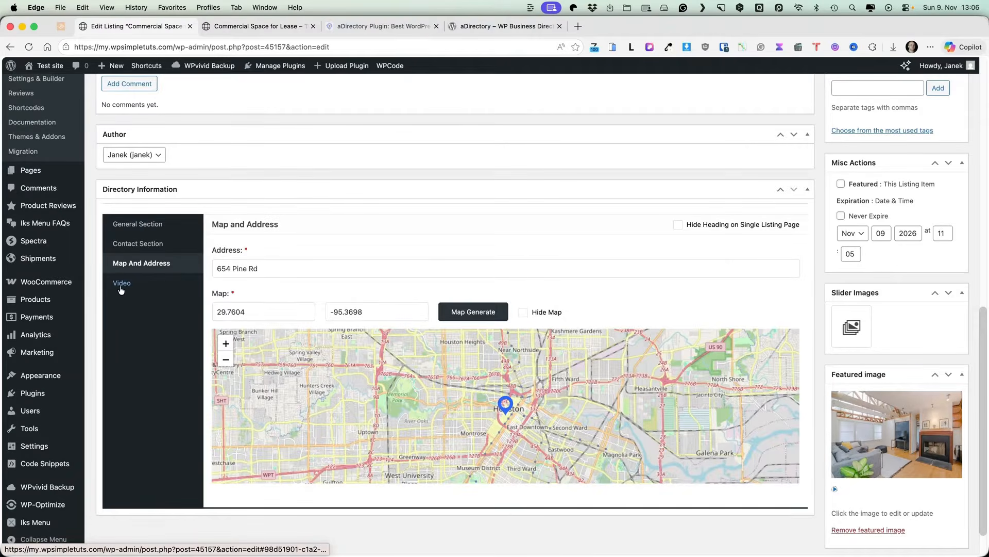
{"action": "left_click", "coordinate": [123, 283]}
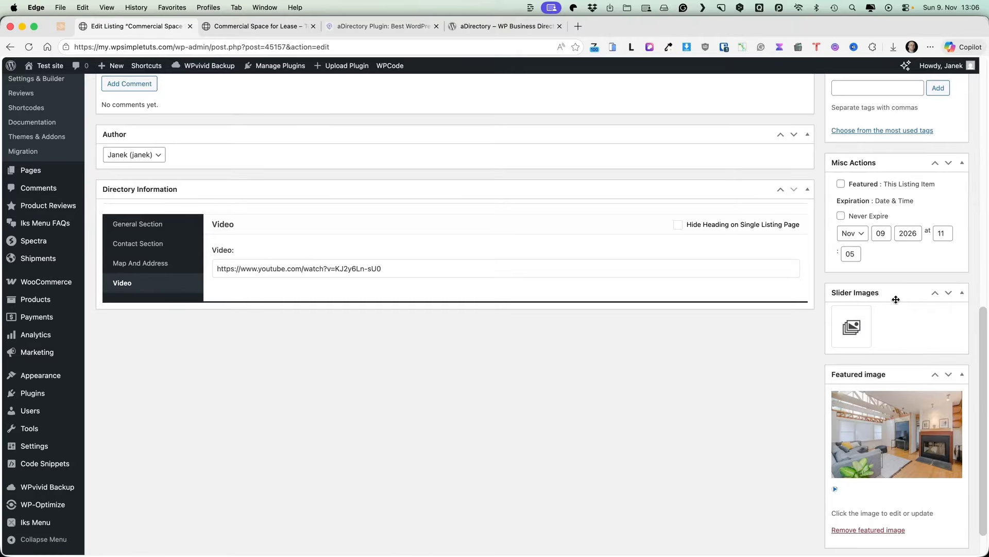
Step: Return to the All Listings page showing all 30 imported listings
{"action": "scroll", "coordinate": [896, 300], "scroll_direction": "down", "scroll_amount": 2}
{"action": "scroll", "coordinate": [873, 319], "scroll_direction": "up", "scroll_amount": 15}
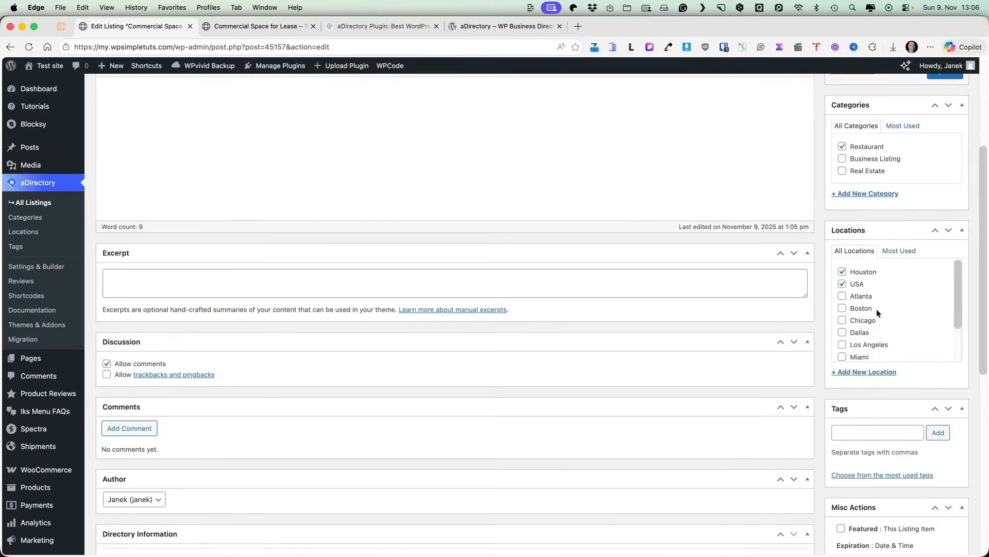
{"action": "scroll", "coordinate": [904, 261], "scroll_direction": "up", "scroll_amount": 6}
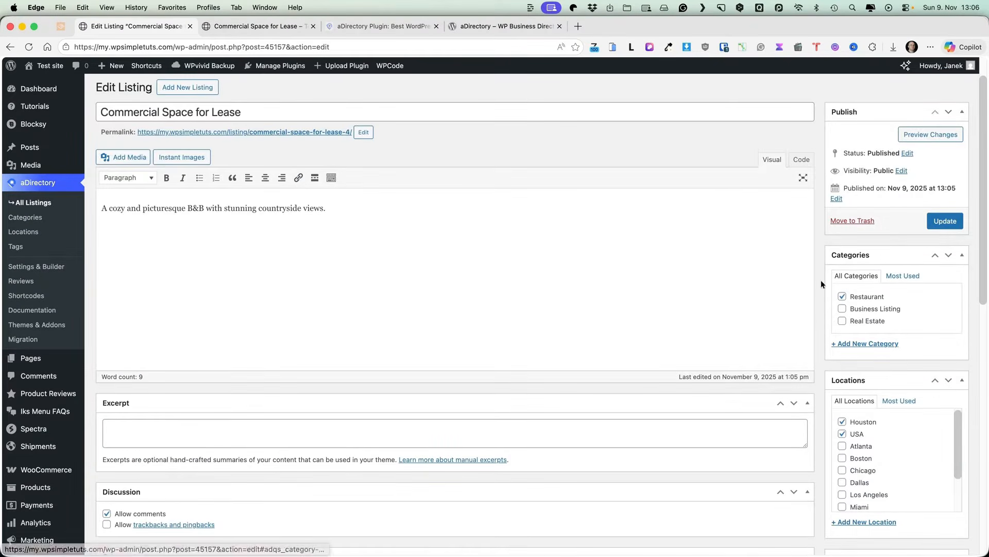
{"action": "left_click", "coordinate": [24, 204]}
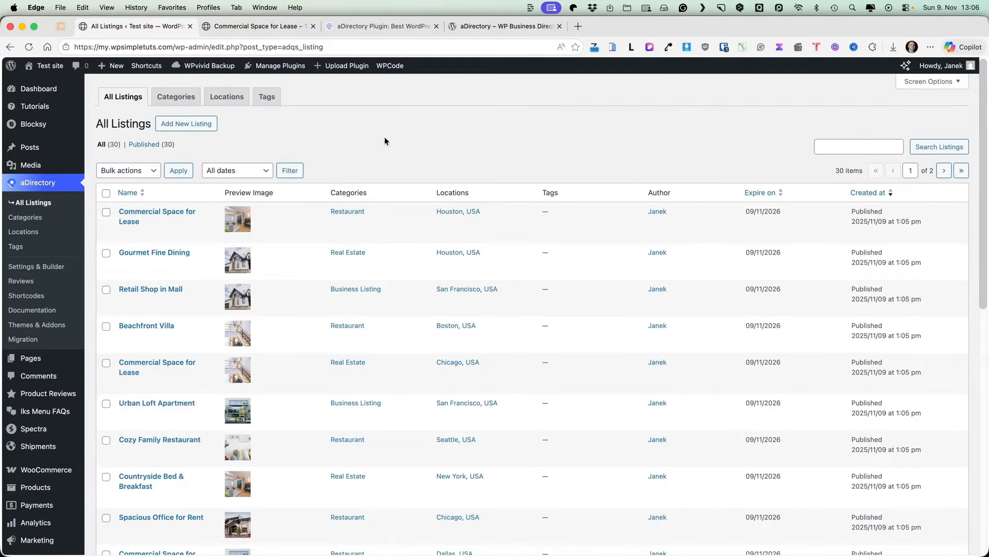
Step: Browse the listing Categories, Locations, Tags and Reviews pages
{"action": "left_click", "coordinate": [21, 219]}
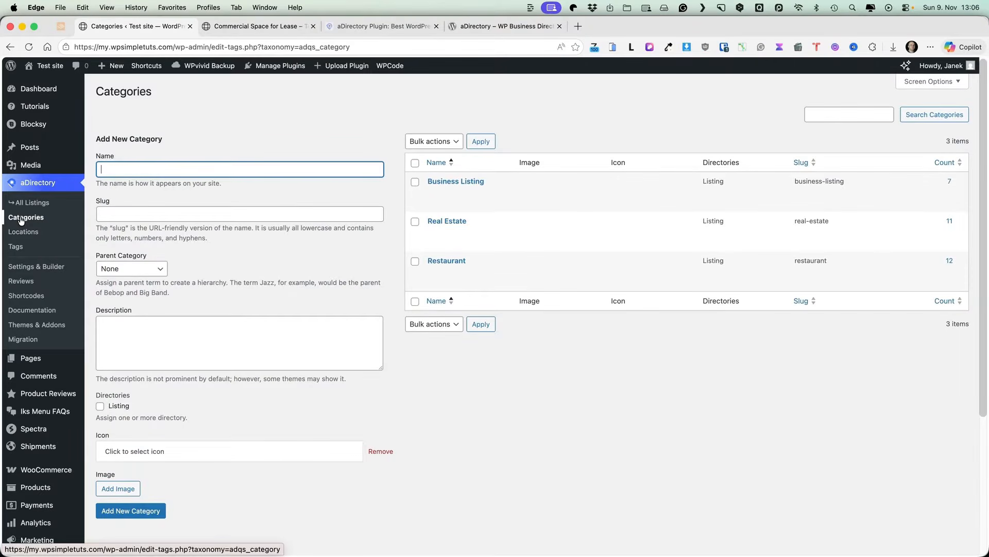
{"action": "left_click", "coordinate": [24, 233]}
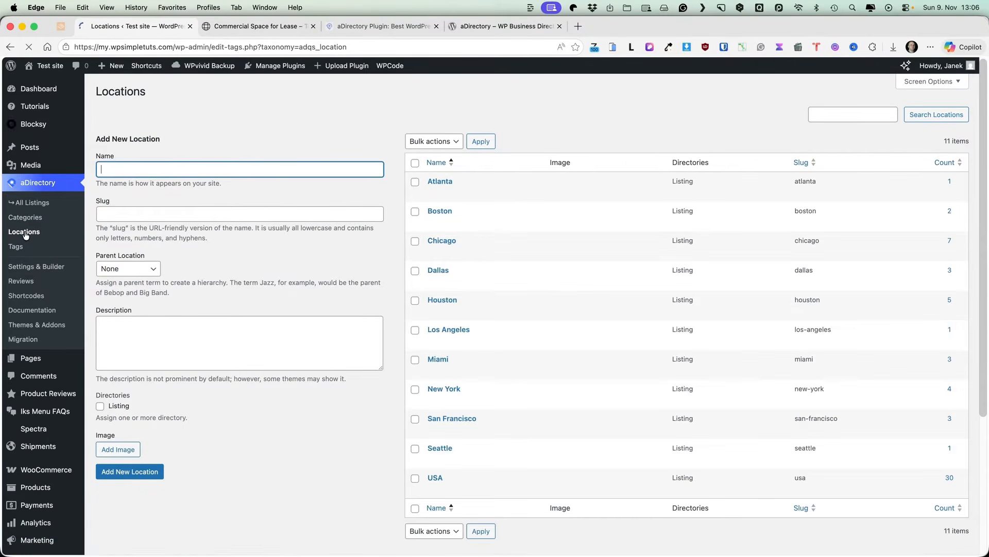
{"action": "left_click", "coordinate": [19, 251]}
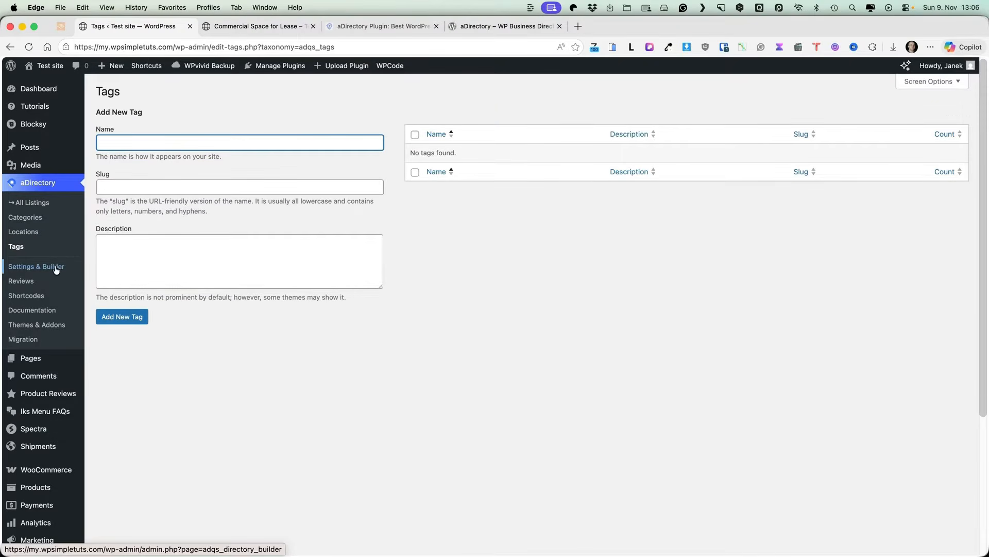
{"action": "left_click", "coordinate": [21, 282]}
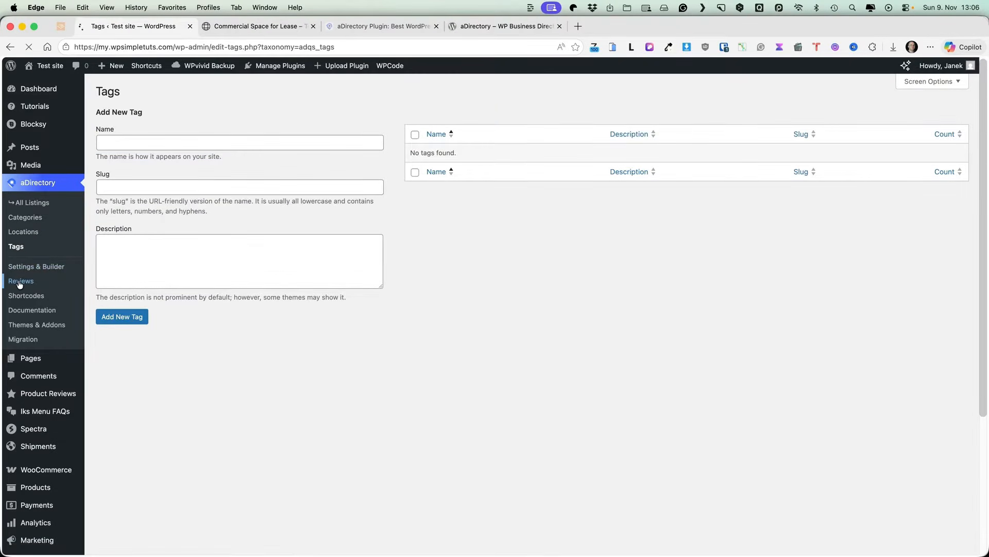
Step: Inspect the Shortcodes page with All Listings parameters expanded, then go to Themes & Addons
{"action": "left_click", "coordinate": [26, 295]}
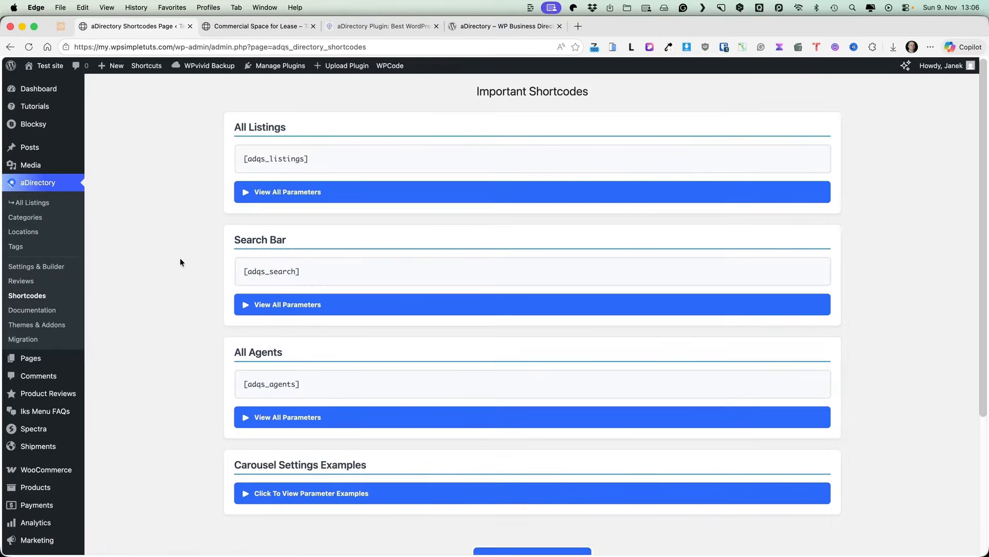
{"action": "left_click", "coordinate": [283, 192]}
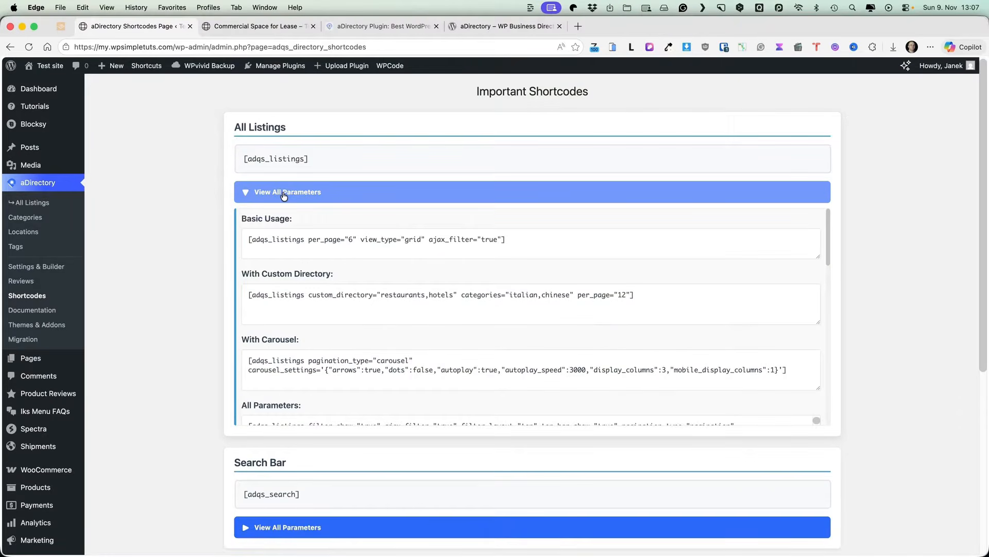
{"action": "left_click", "coordinate": [518, 236]}
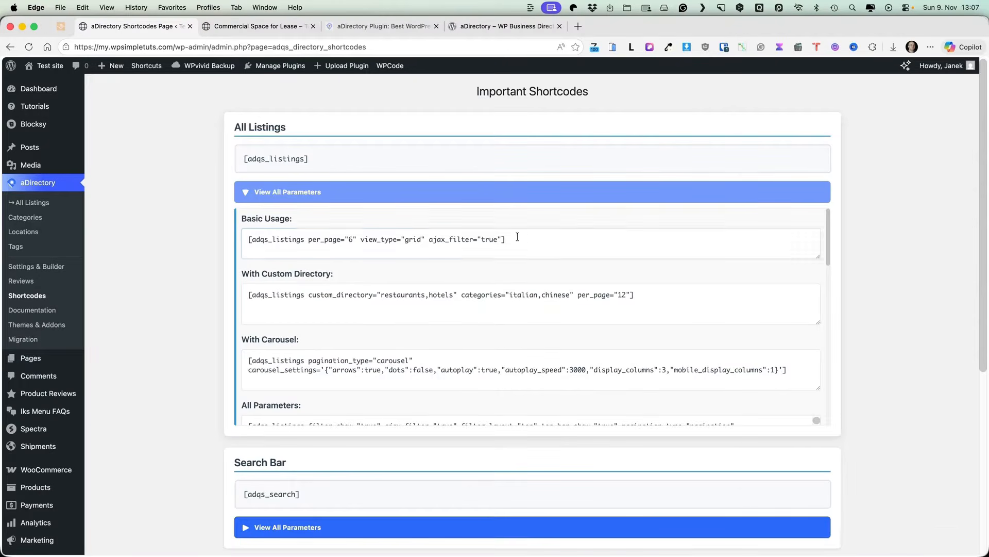
{"action": "left_click", "coordinate": [167, 256]}
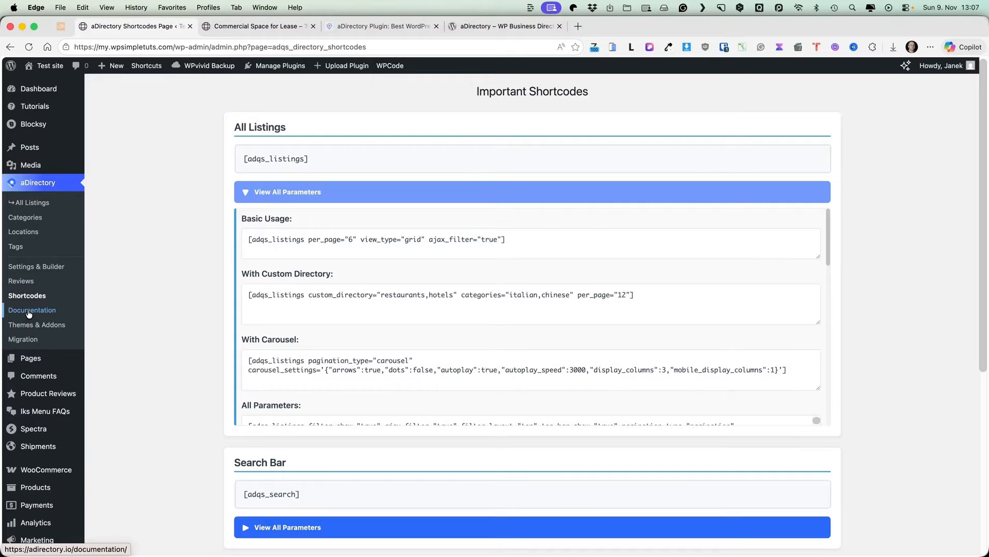
{"action": "left_click", "coordinate": [31, 326]}
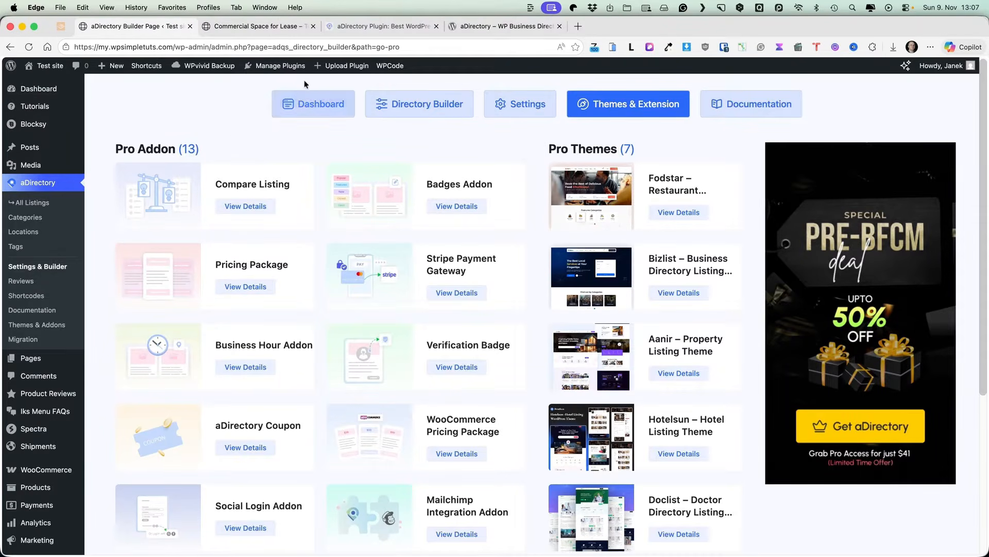
Step: Look at the aDirectory website's addons page, then scroll the Pro Addon and Pro Themes cards in admin
{"action": "left_click", "coordinate": [374, 26]}
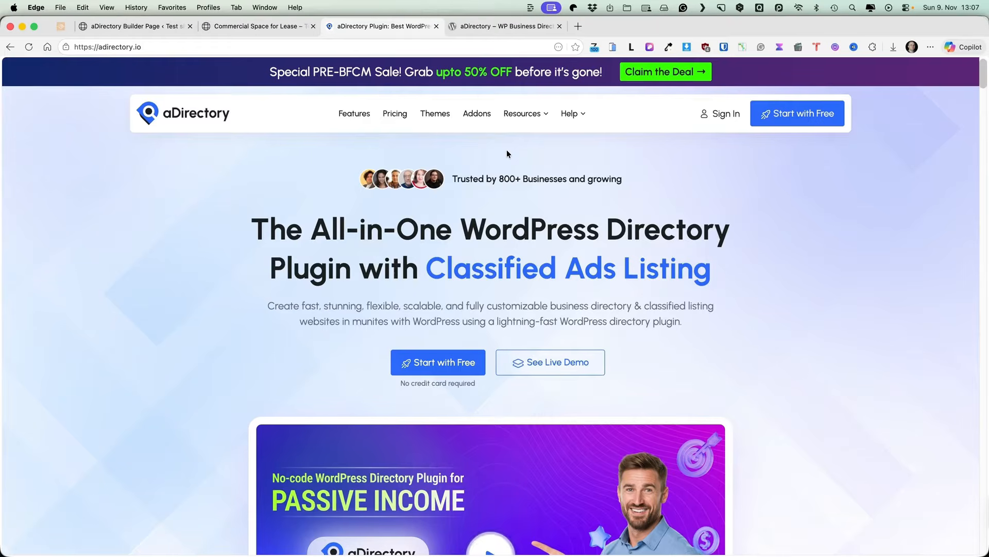
{"action": "left_click", "coordinate": [478, 112]}
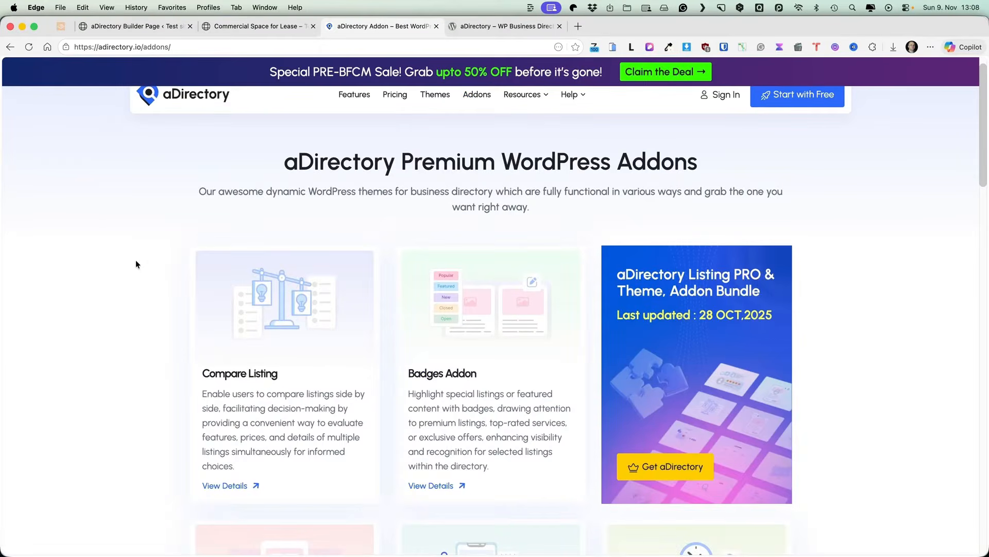
{"action": "key", "text": "super+1"}
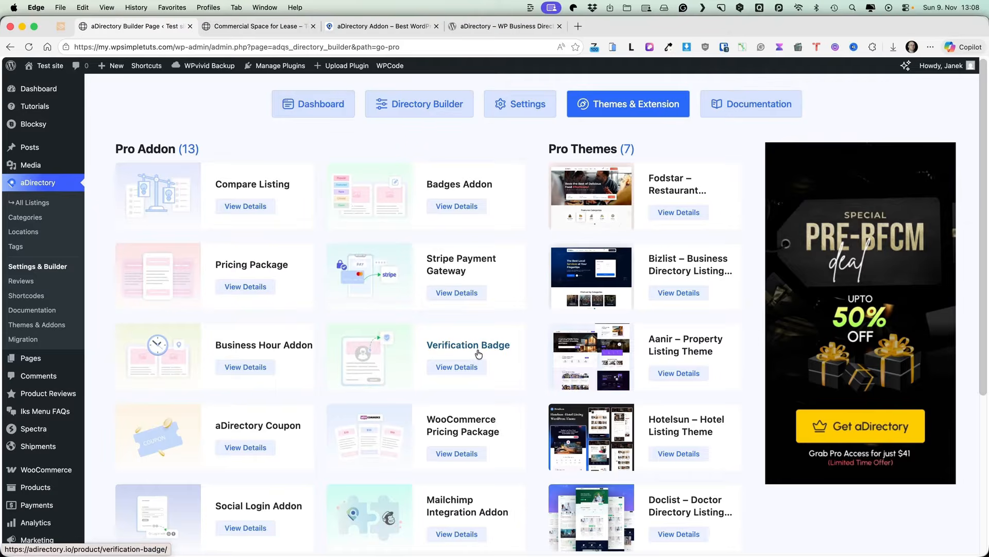
{"action": "scroll", "coordinate": [478, 353], "scroll_direction": "down", "scroll_amount": 3}
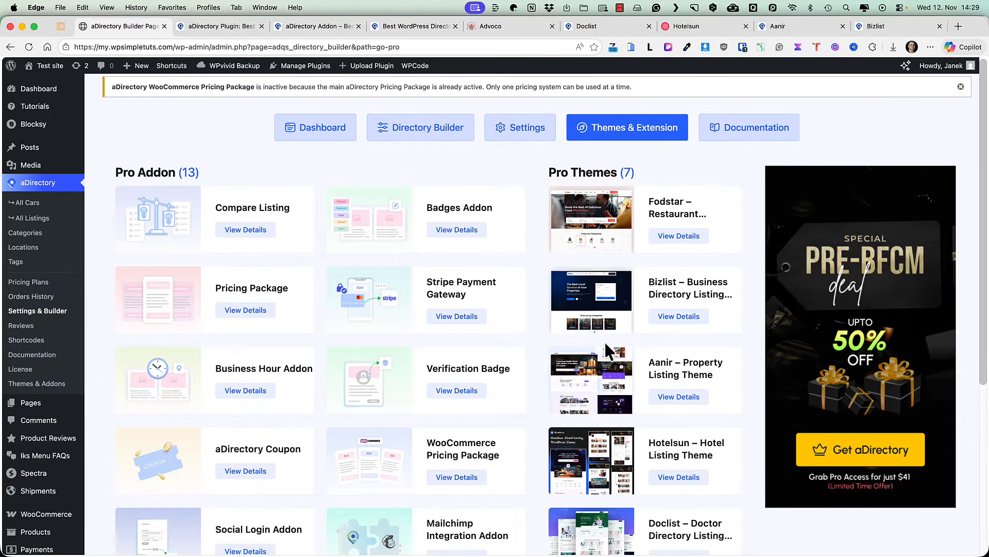
Step: Browse the aDirectory website's directory themes page and addons overview page
{"action": "left_click", "coordinate": [225, 24]}
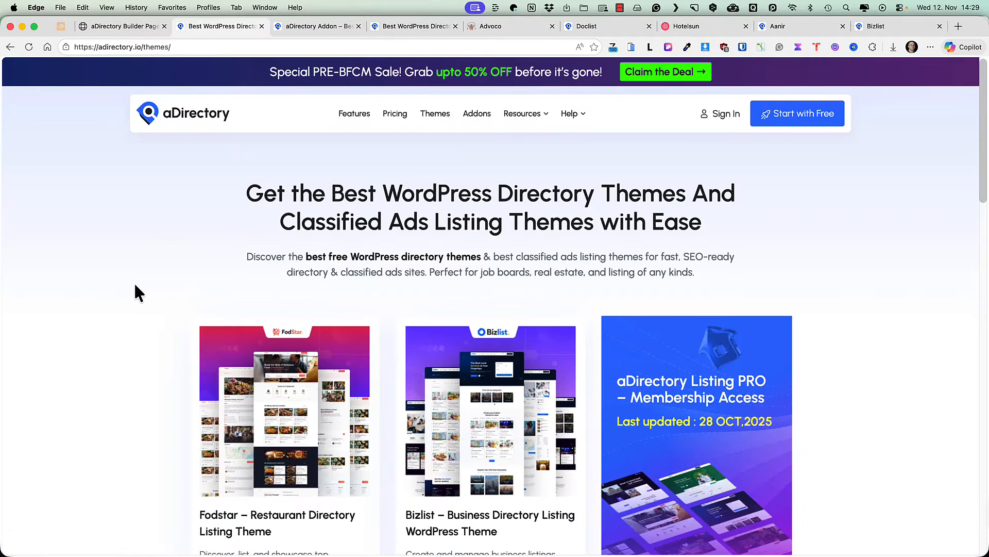
{"action": "scroll", "coordinate": [138, 286], "scroll_direction": "down", "scroll_amount": 6}
{"action": "scroll", "coordinate": [138, 279], "scroll_direction": "up", "scroll_amount": 6}
{"action": "left_click", "coordinate": [319, 24]}
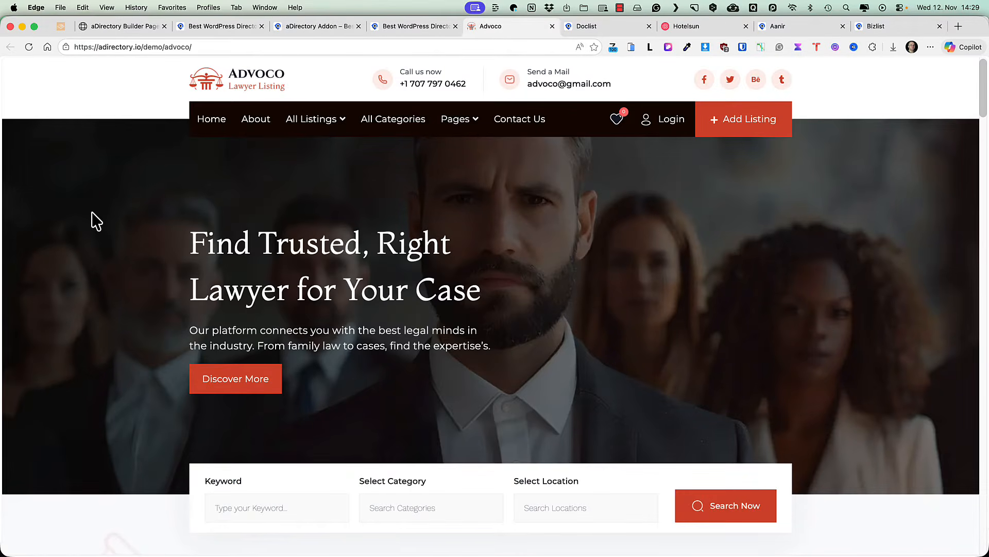
{"action": "scroll", "coordinate": [105, 263], "scroll_direction": "down", "scroll_amount": 3}
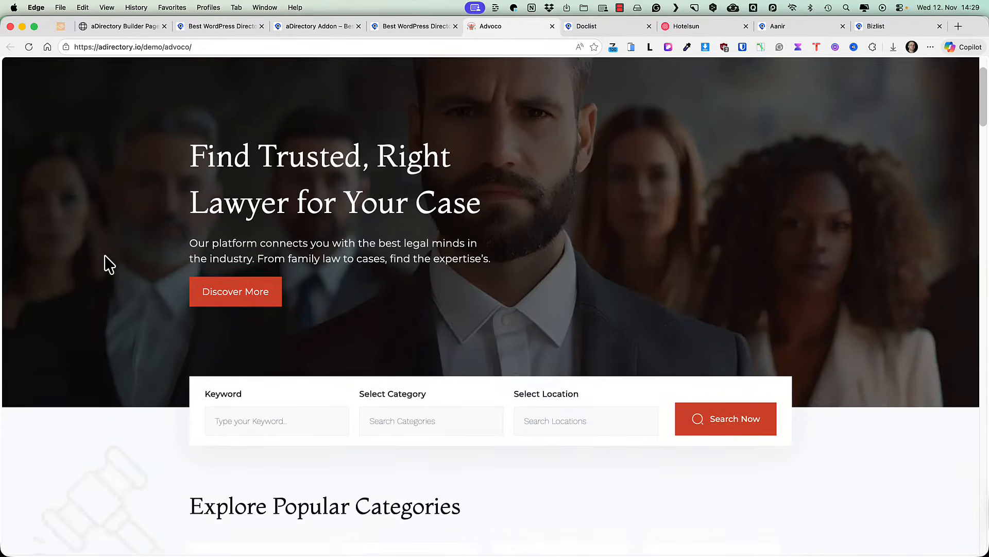
{"action": "scroll", "coordinate": [106, 265], "scroll_direction": "down", "scroll_amount": 2}
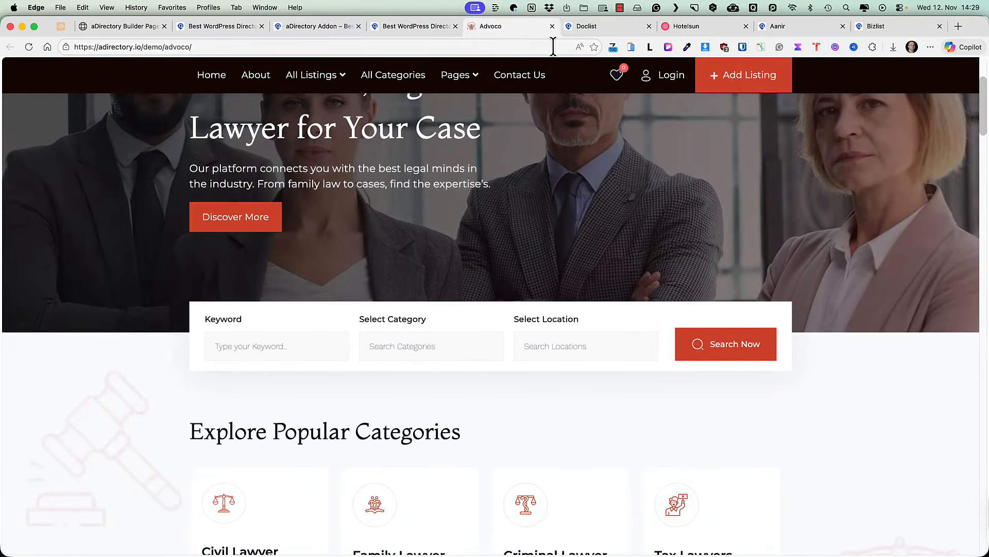
Step: Preview the Doclist, Hotelsun, Aanir and Bizlist demo sites, then return to the themes page
{"action": "left_click", "coordinate": [613, 26]}
{"action": "scroll", "coordinate": [895, 228], "scroll_direction": "down", "scroll_amount": 5}
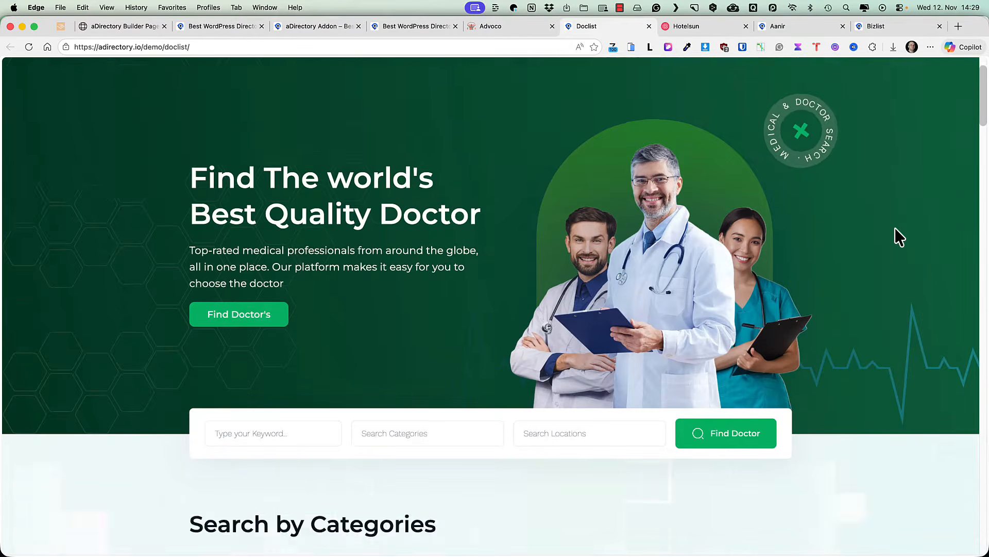
{"action": "scroll", "coordinate": [895, 228], "scroll_direction": "down", "scroll_amount": 8}
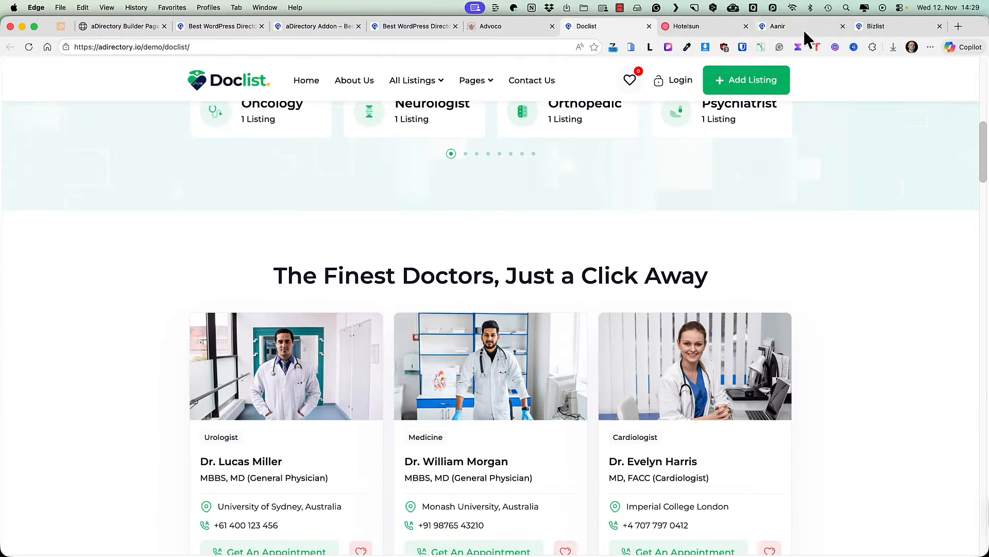
{"action": "left_click", "coordinate": [701, 29]}
{"action": "scroll", "coordinate": [901, 279], "scroll_direction": "down", "scroll_amount": 8}
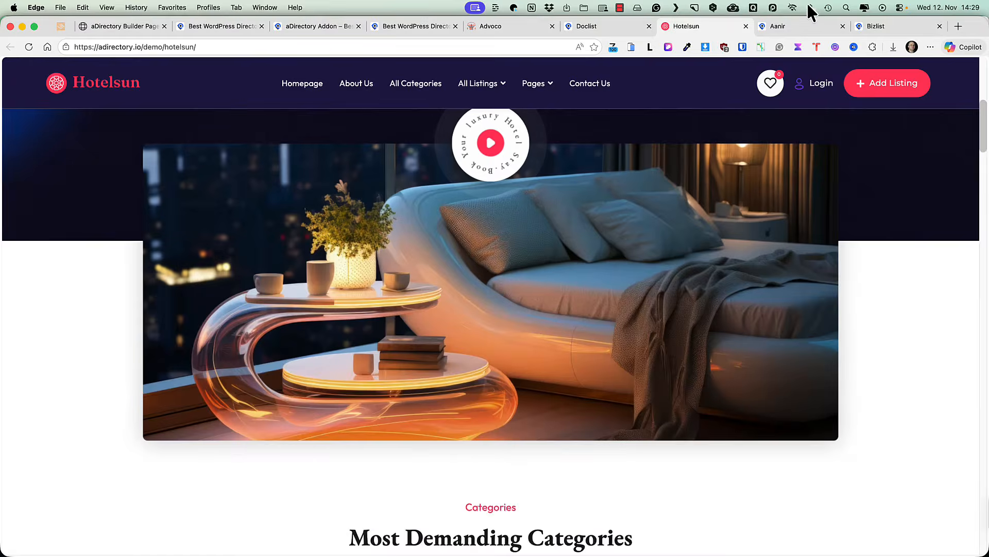
{"action": "left_click", "coordinate": [794, 26]}
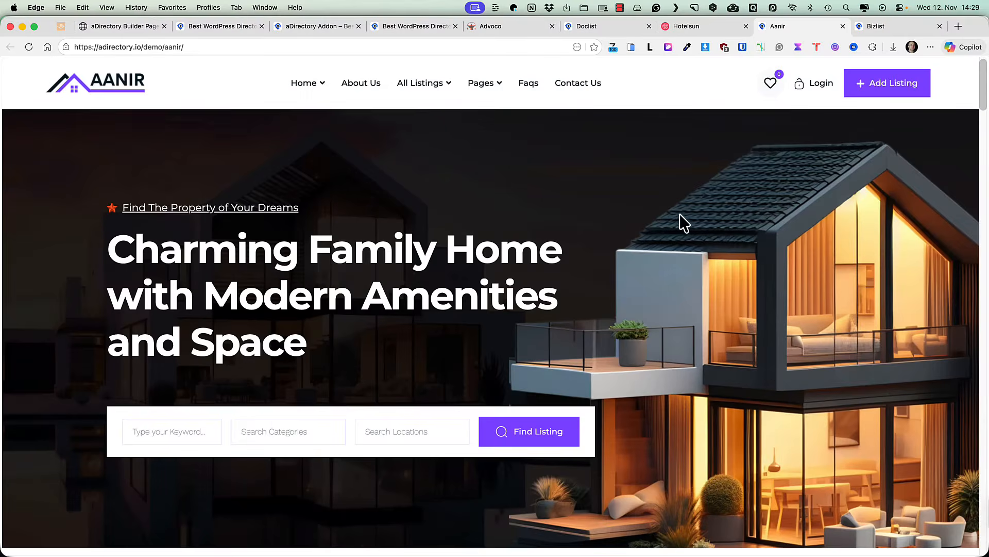
{"action": "scroll", "coordinate": [665, 221], "scroll_direction": "down", "scroll_amount": 5}
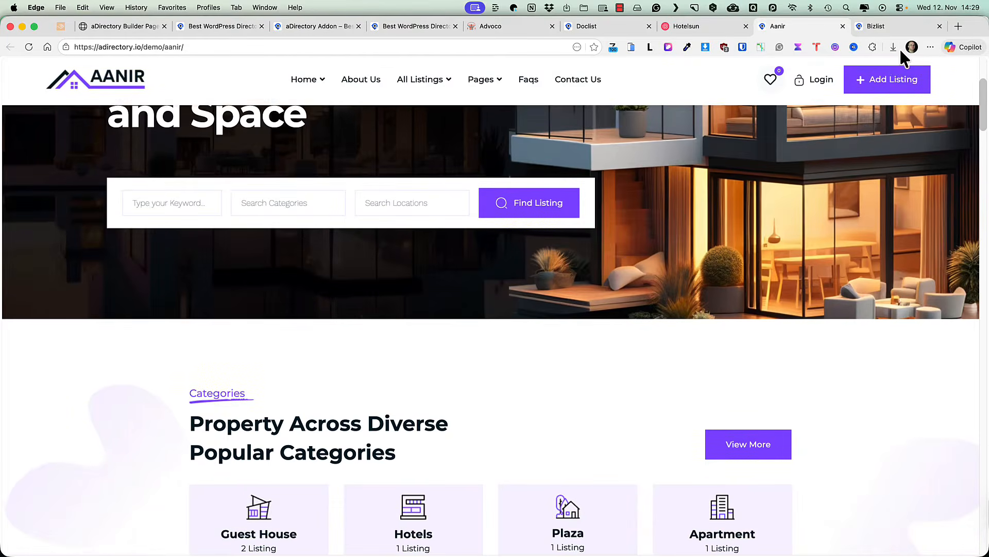
{"action": "left_click", "coordinate": [899, 23]}
{"action": "scroll", "coordinate": [756, 209], "scroll_direction": "down", "scroll_amount": 4}
{"action": "scroll", "coordinate": [756, 206], "scroll_direction": "up", "scroll_amount": 4}
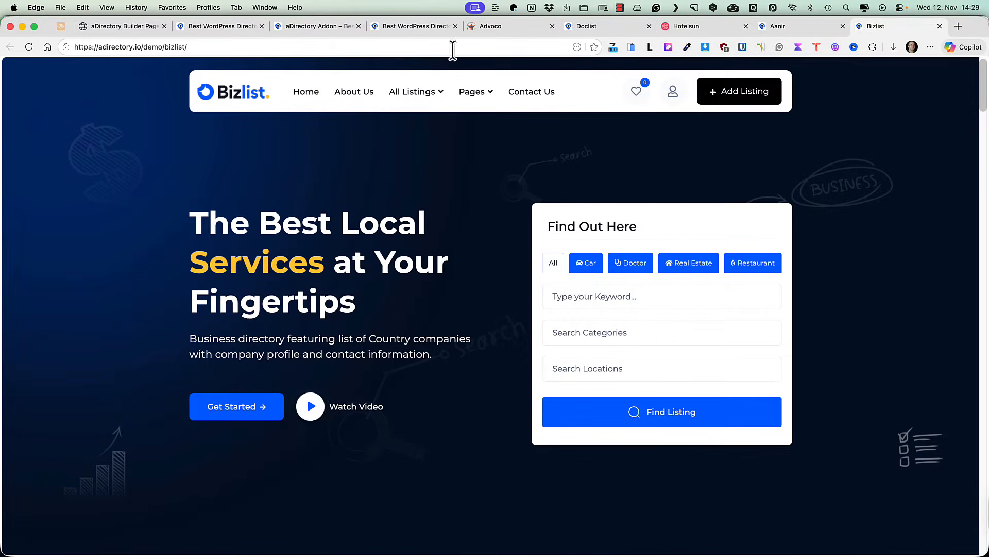
{"action": "left_click", "coordinate": [407, 26]}
{"action": "scroll", "coordinate": [415, 295], "scroll_direction": "up", "scroll_amount": 10}
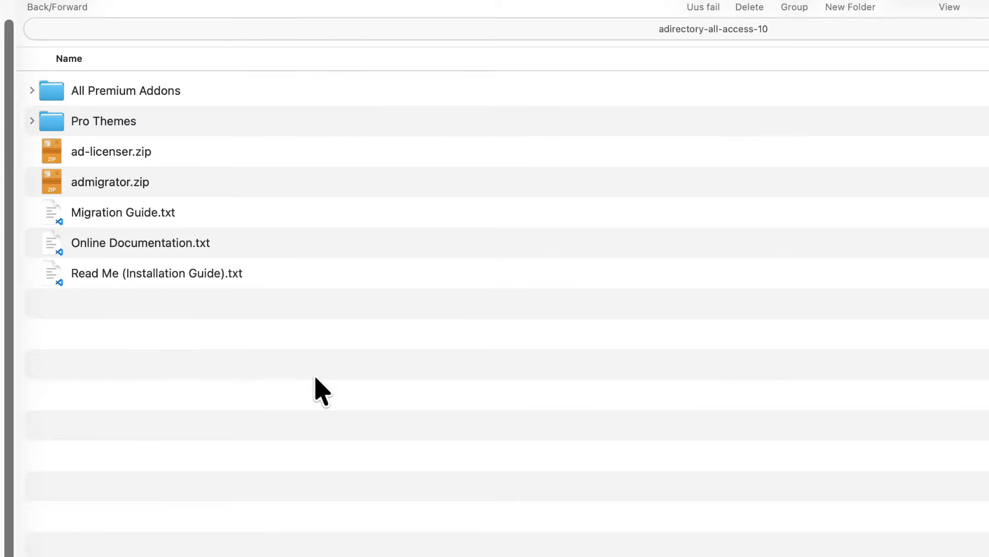
{"action": "left_click_drag", "start_coordinate": [243, 327], "coordinate": [142, 109]}
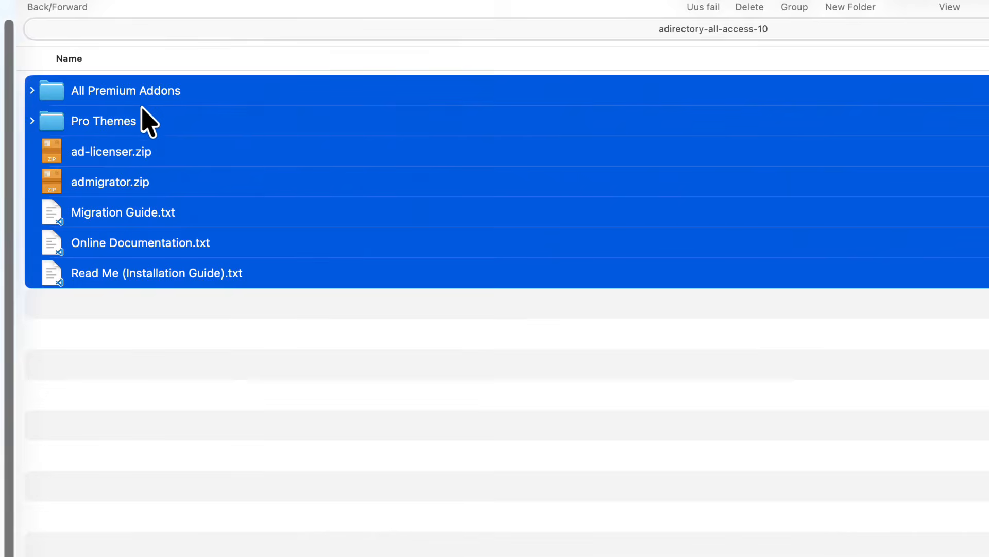
{"action": "left_click", "coordinate": [184, 320]}
{"action": "double_click", "coordinate": [157, 91]}
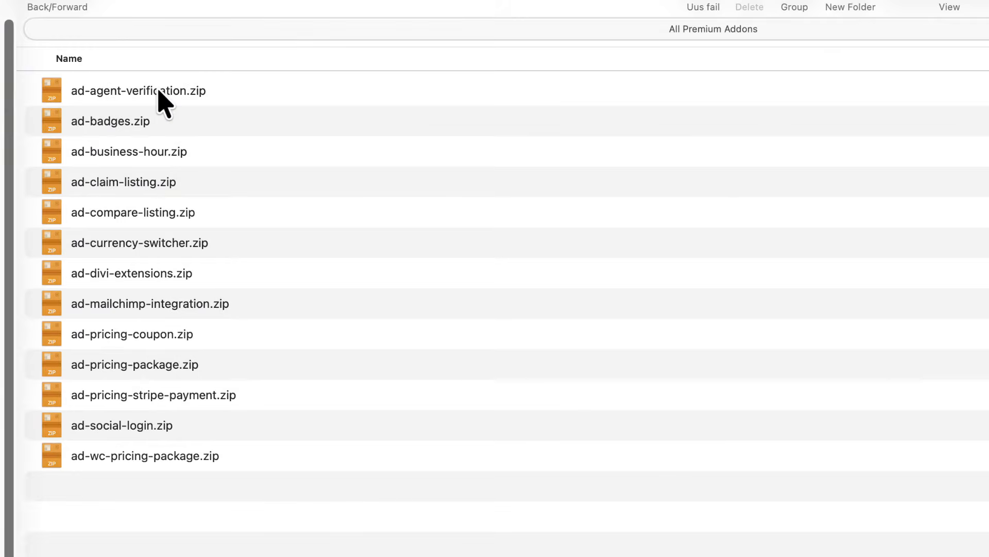
{"action": "left_click", "coordinate": [44, 4]}
{"action": "left_click", "coordinate": [109, 121]}
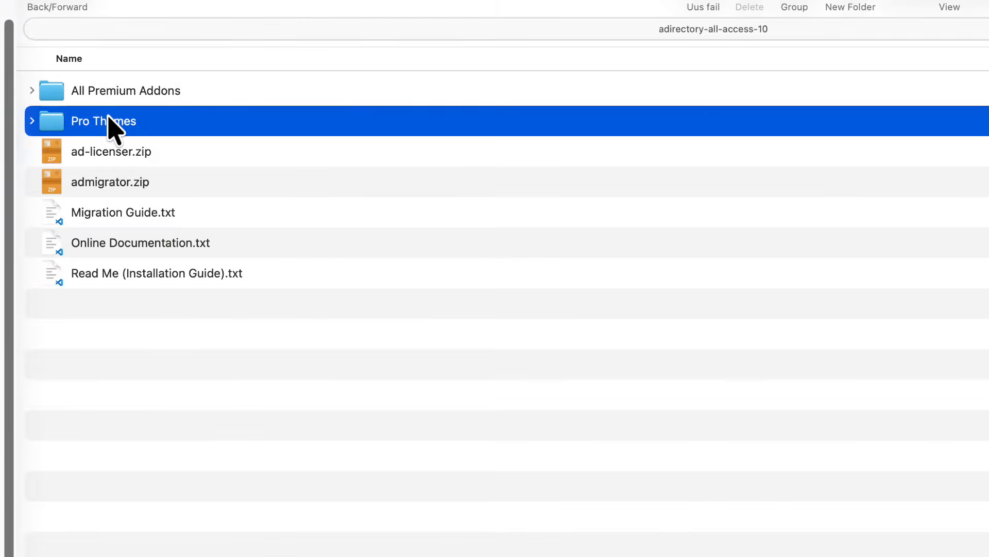
{"action": "double_click", "coordinate": [108, 121]}
{"action": "left_click", "coordinate": [49, 5]}
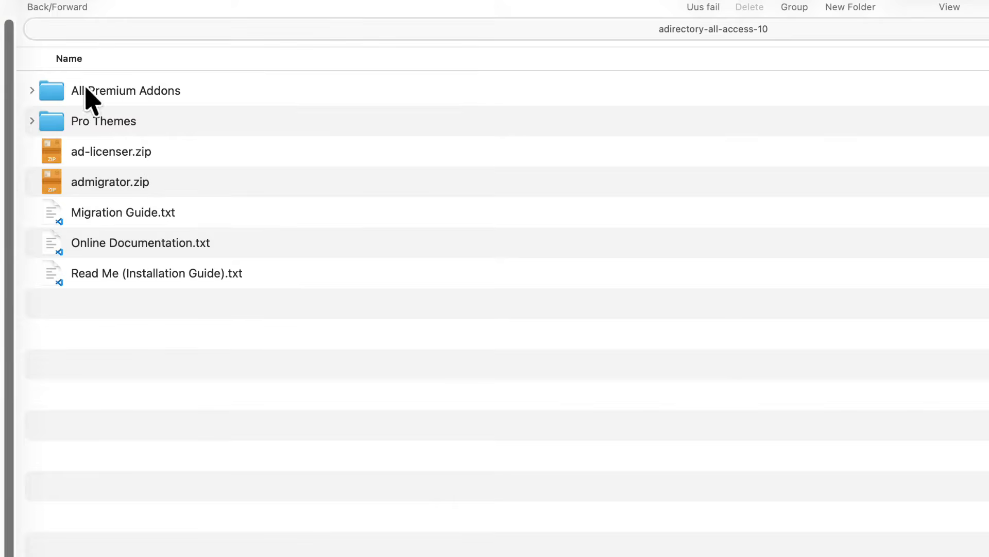
{"action": "left_click", "coordinate": [279, 271]}
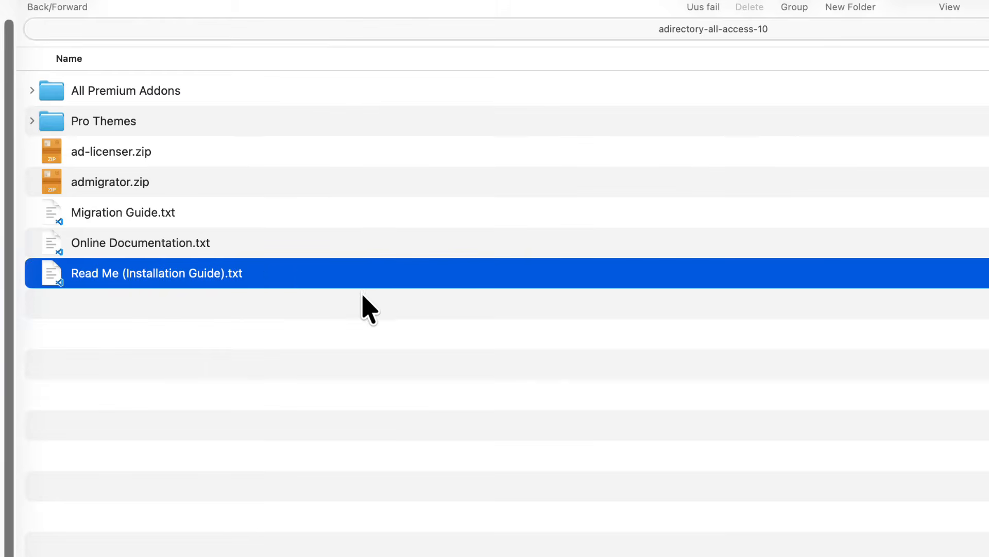
{"action": "left_click", "coordinate": [368, 355]}
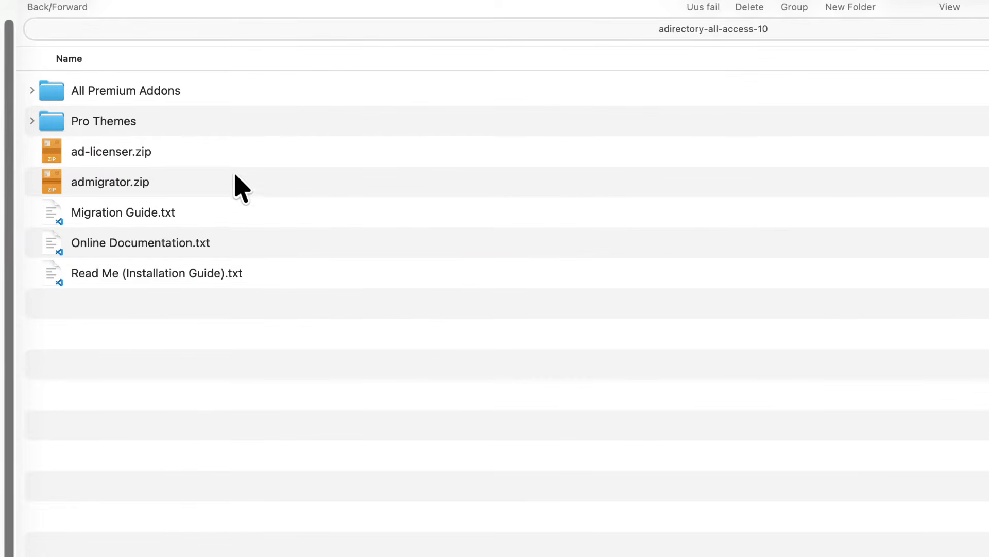
{"action": "left_click", "coordinate": [246, 155]}
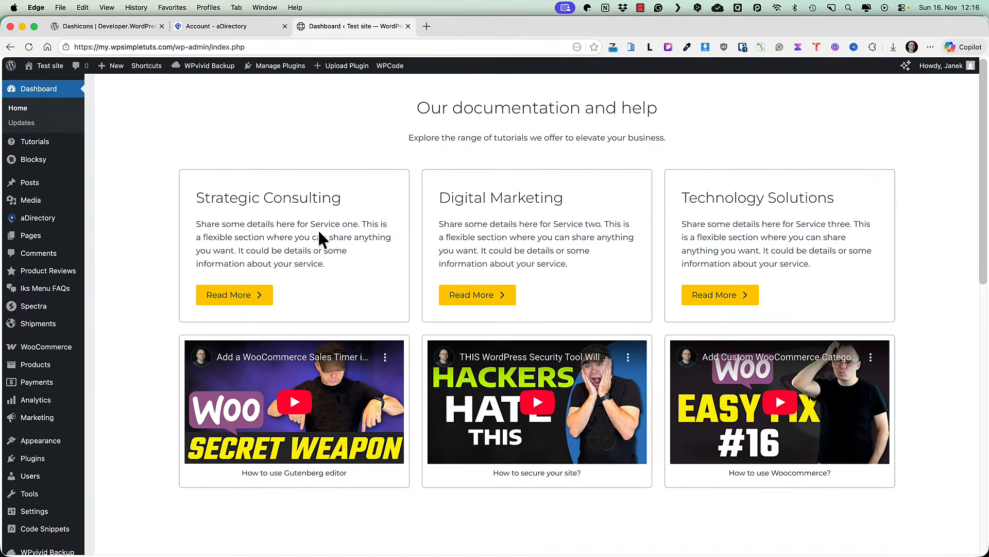
Step: After searching plugins for 'directory', upload and install ad-licenser.zip as a new plugin
{"action": "mouse_move", "coordinate": [51, 464]}
{"action": "left_click", "coordinate": [111, 475]}
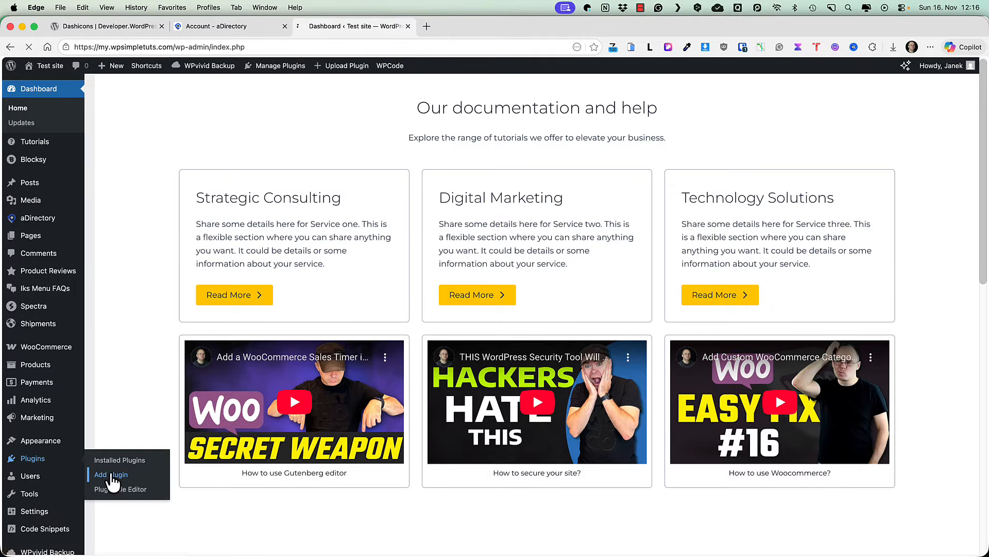
{"action": "type", "text": "directory"}
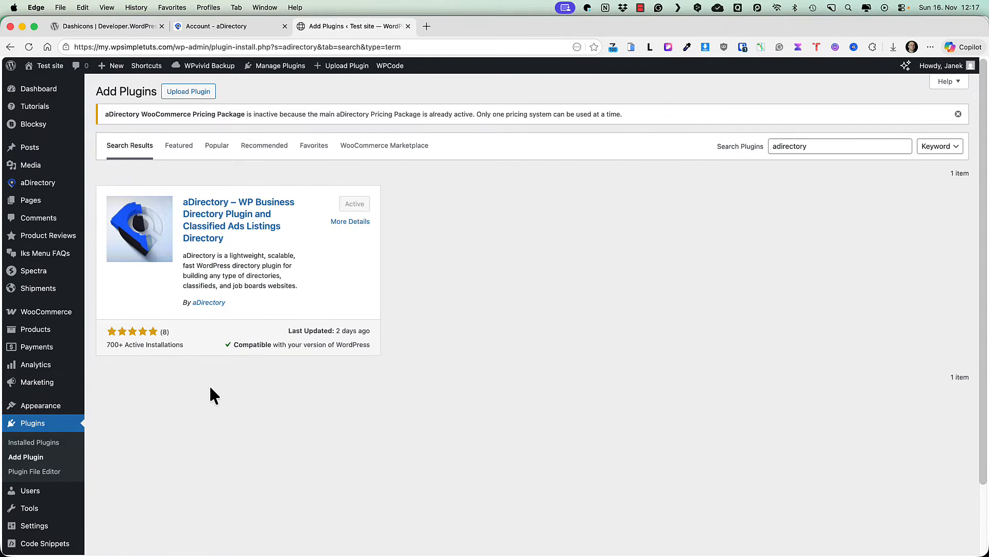
{"action": "left_click", "coordinate": [21, 459]}
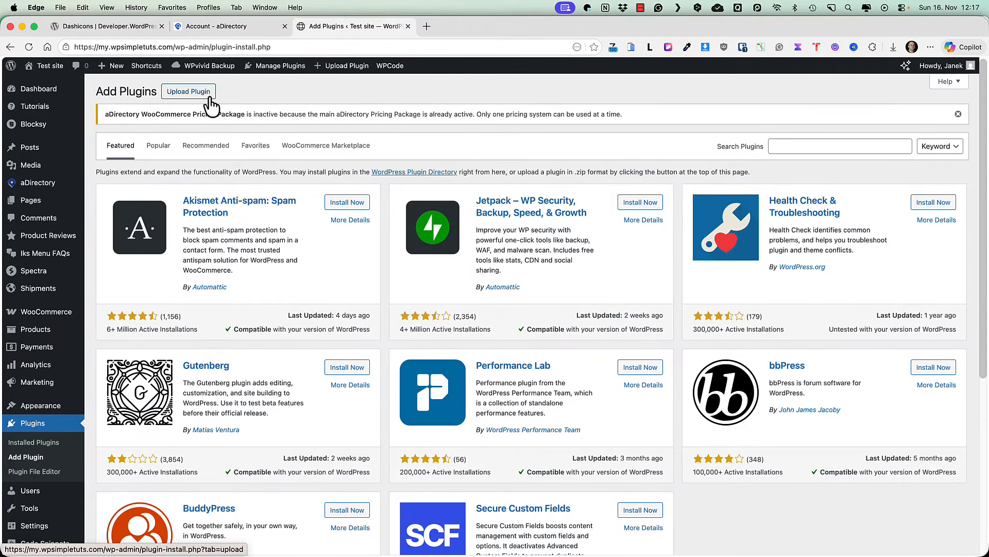
{"action": "left_click", "coordinate": [209, 99]}
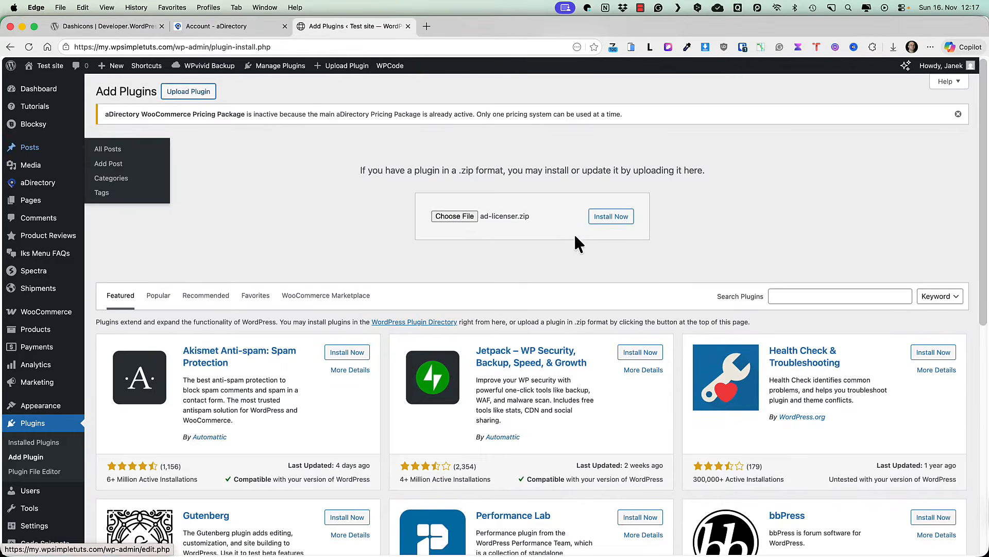
{"action": "left_click", "coordinate": [612, 216]}
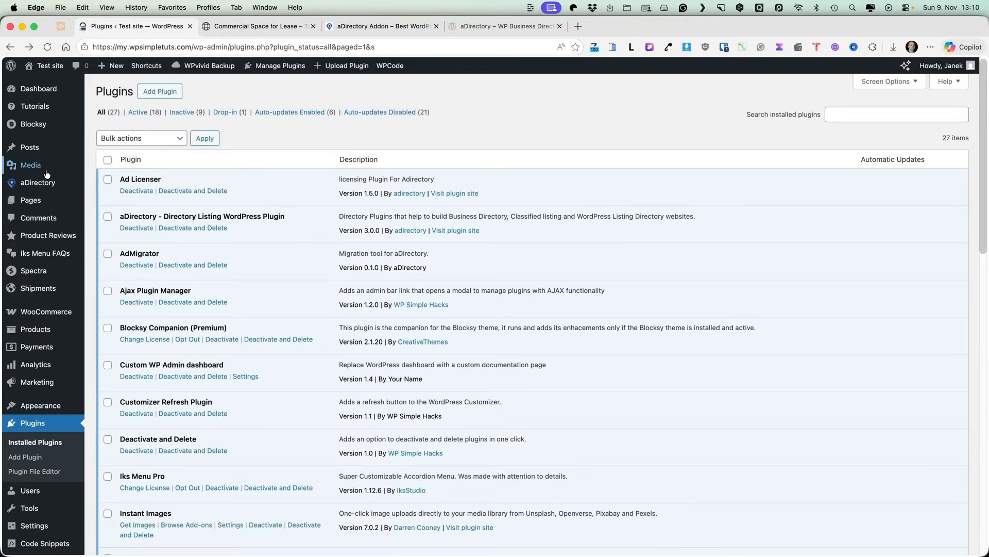
Step: Activate the entered licence key so All Access reads Valid, then open Themes & Addons
{"action": "mouse_move", "coordinate": [36, 182]}
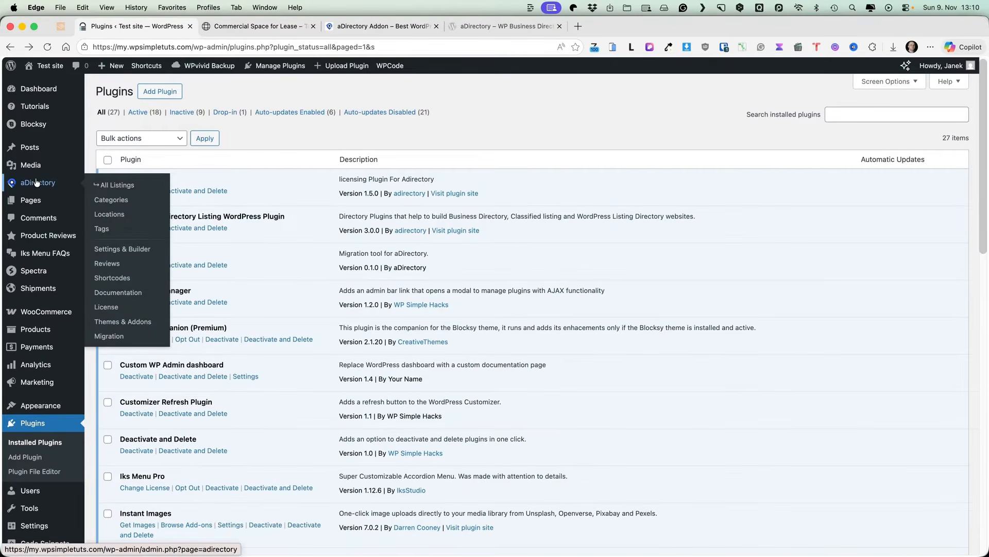
{"action": "left_click", "coordinate": [109, 307]}
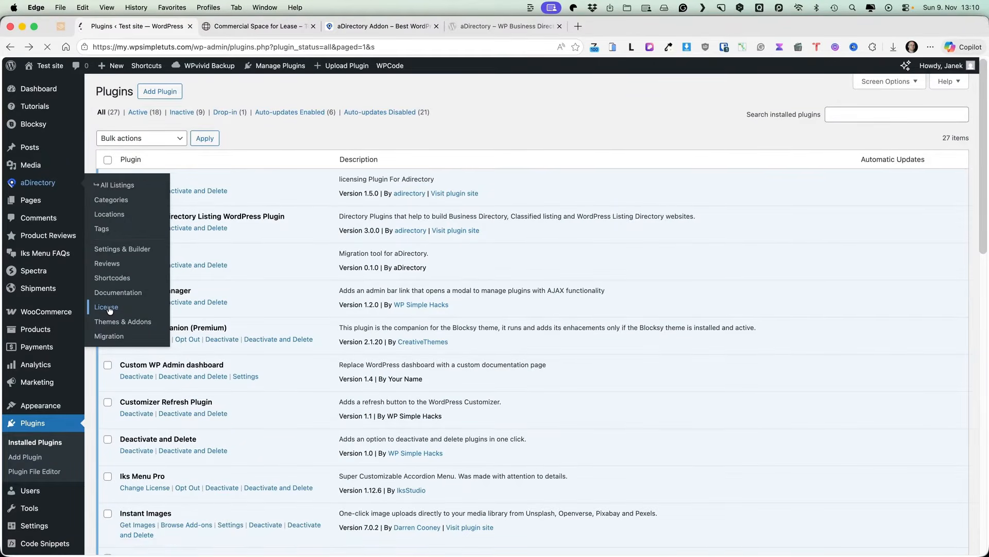
{"action": "left_click", "coordinate": [314, 197]}
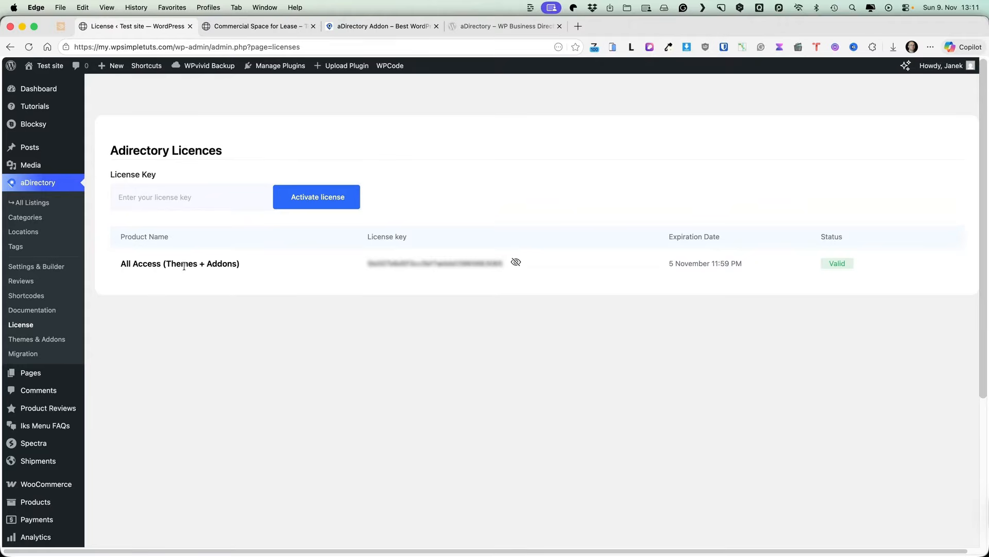
{"action": "left_click", "coordinate": [36, 339]}
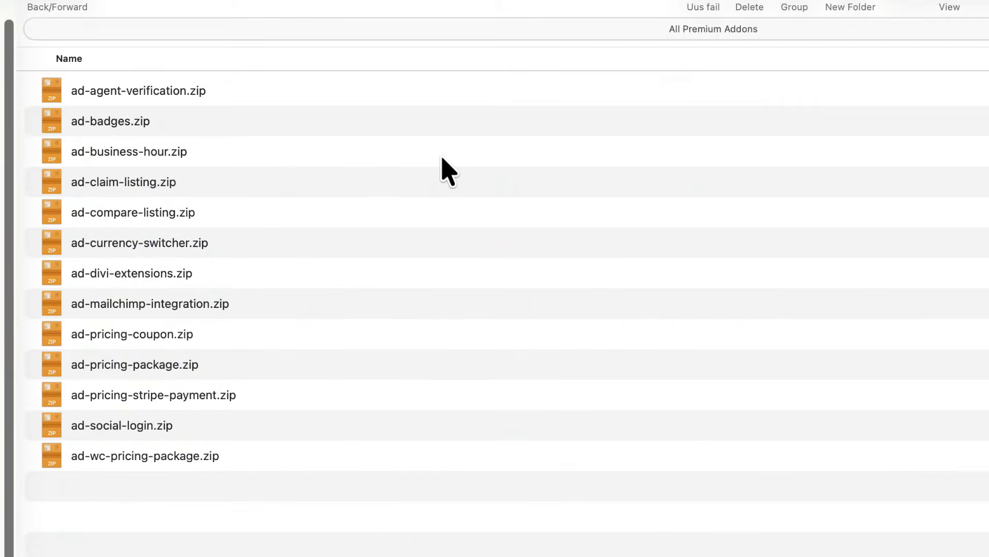
Step: Go back to adirectory-all-access-10 and open the Pro Themes folder with its 7 theme zips
{"action": "left_click", "coordinate": [45, 3]}
{"action": "double_click", "coordinate": [110, 129]}
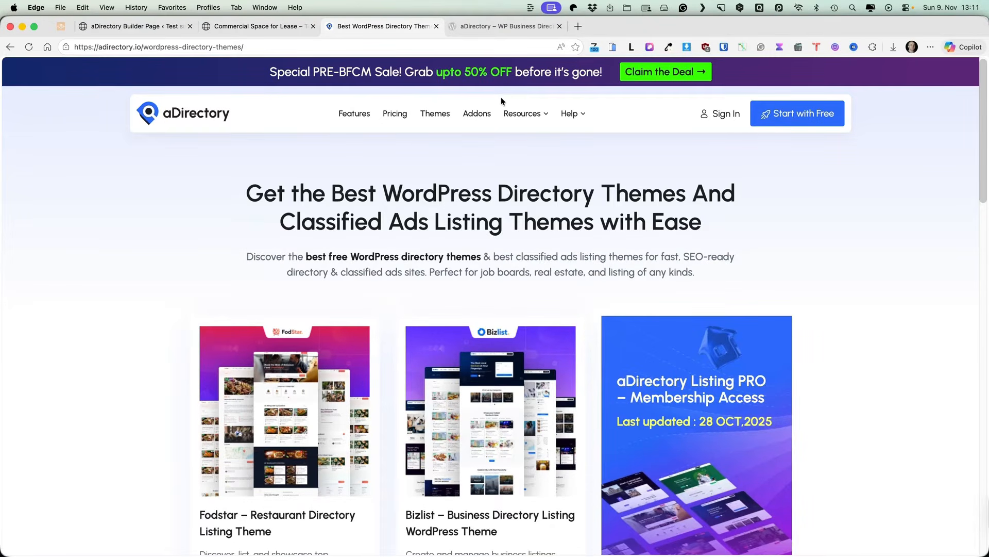
Step: Open the aDirectory Dashboard showing 30 published listings in the Listing directory
{"action": "left_click", "coordinate": [134, 25]}
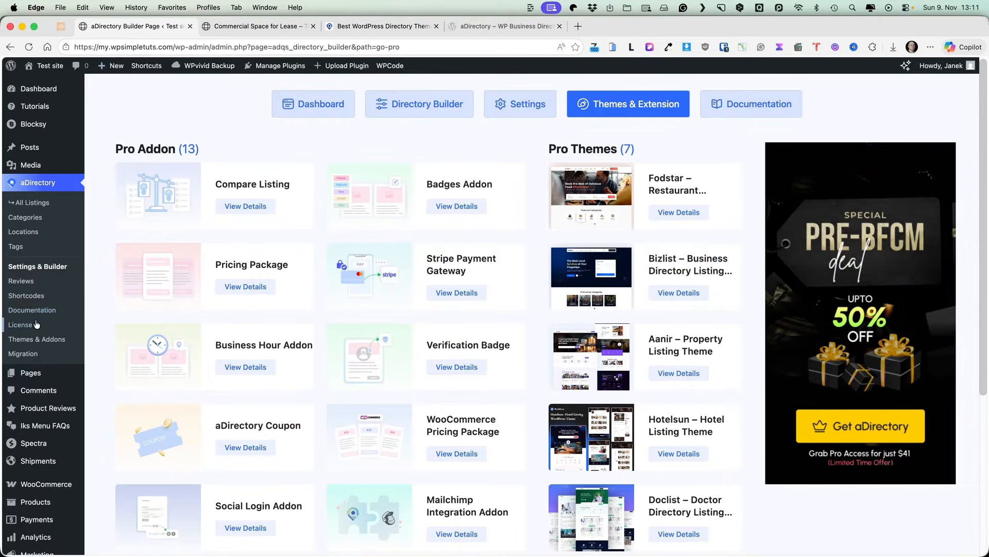
{"action": "left_click", "coordinate": [35, 269]}
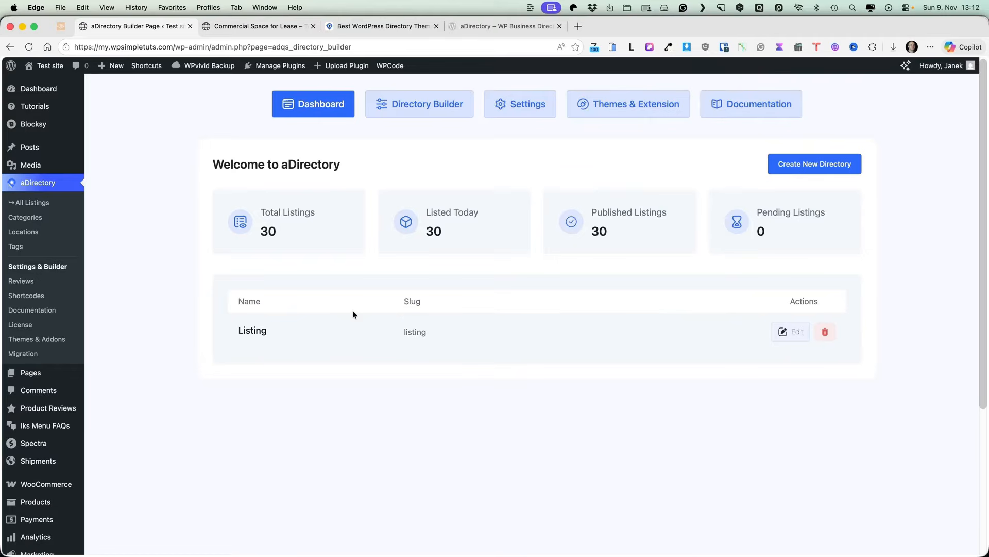
Step: Open the Listing directory's field builder, then Commercial Space for Lease's edit page in a new tab
{"action": "left_click", "coordinate": [788, 332]}
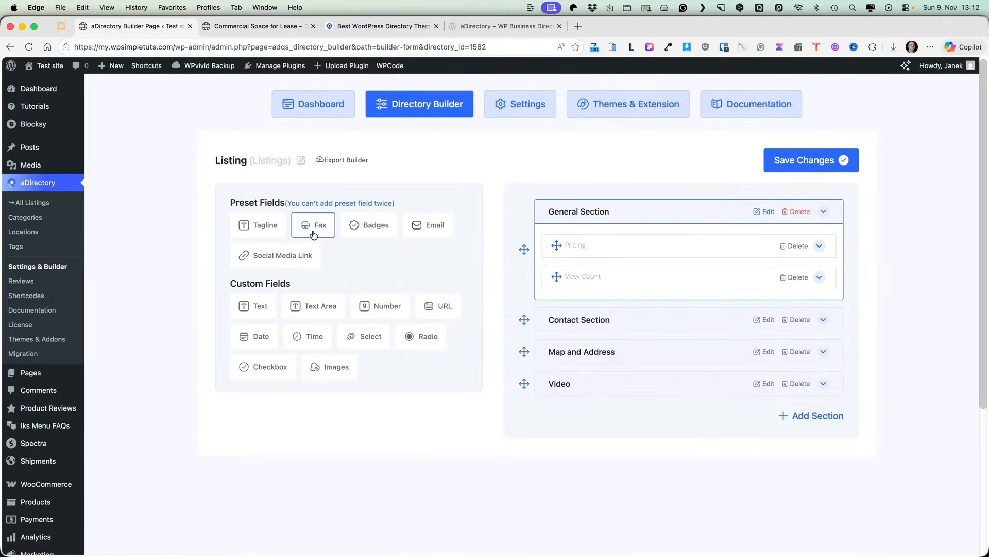
{"action": "left_click", "coordinate": [31, 202], "text": "super"}
{"action": "left_click", "coordinate": [252, 23]}
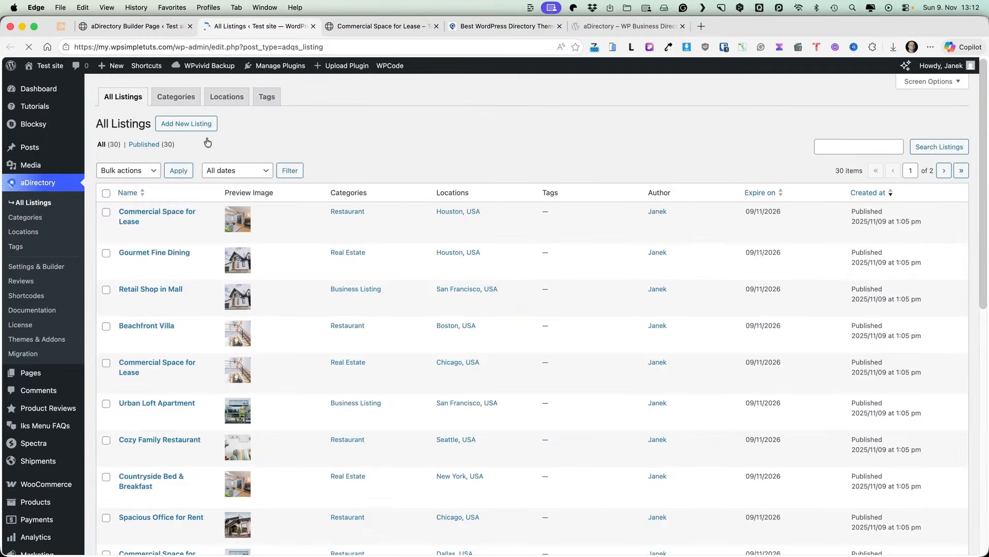
{"action": "left_click", "coordinate": [155, 213]}
{"action": "scroll", "coordinate": [509, 261], "scroll_direction": "down", "scroll_amount": 15}
{"action": "scroll", "coordinate": [509, 261], "scroll_direction": "down", "scroll_amount": 3}
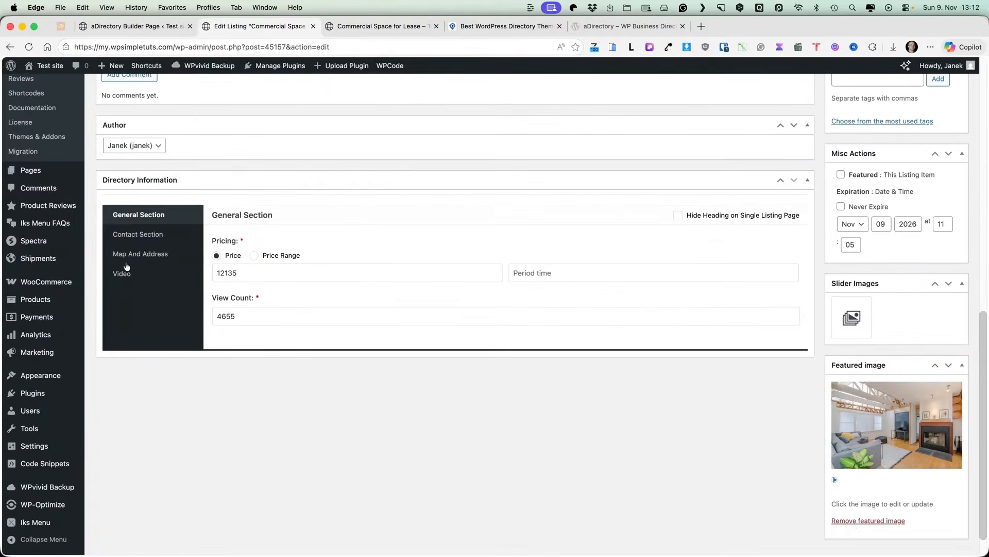
Step: Compare the builder with the listing's price, View Count and contact detail fields
{"action": "left_click", "coordinate": [128, 28]}
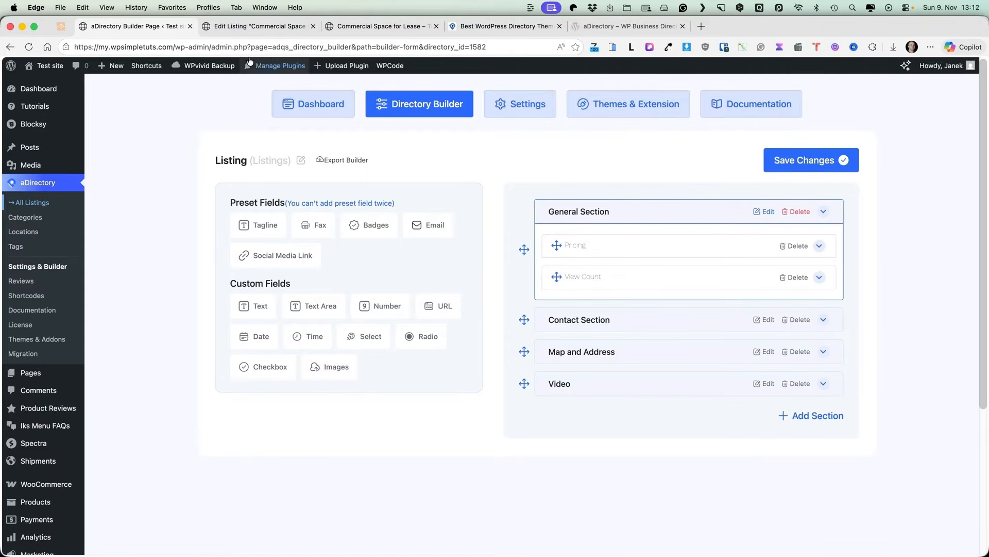
{"action": "left_click", "coordinate": [221, 28]}
{"action": "left_click", "coordinate": [260, 277]}
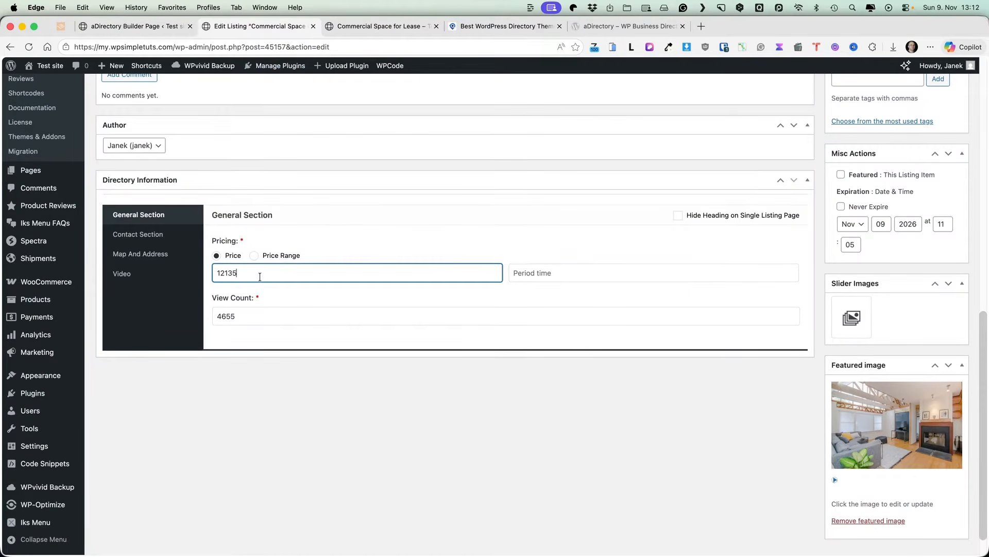
{"action": "left_click", "coordinate": [252, 318]}
{"action": "left_click", "coordinate": [139, 234]}
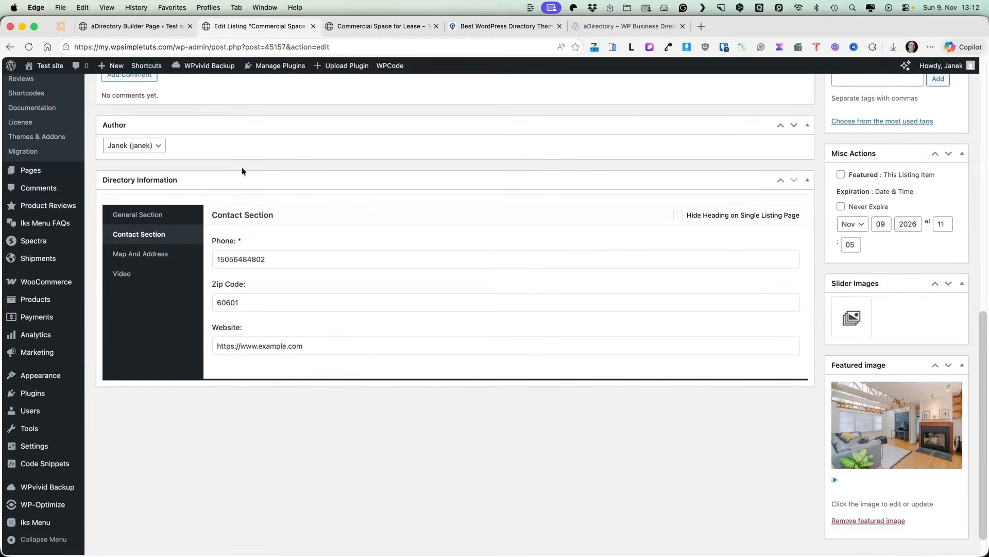
{"action": "left_click", "coordinate": [133, 27]}
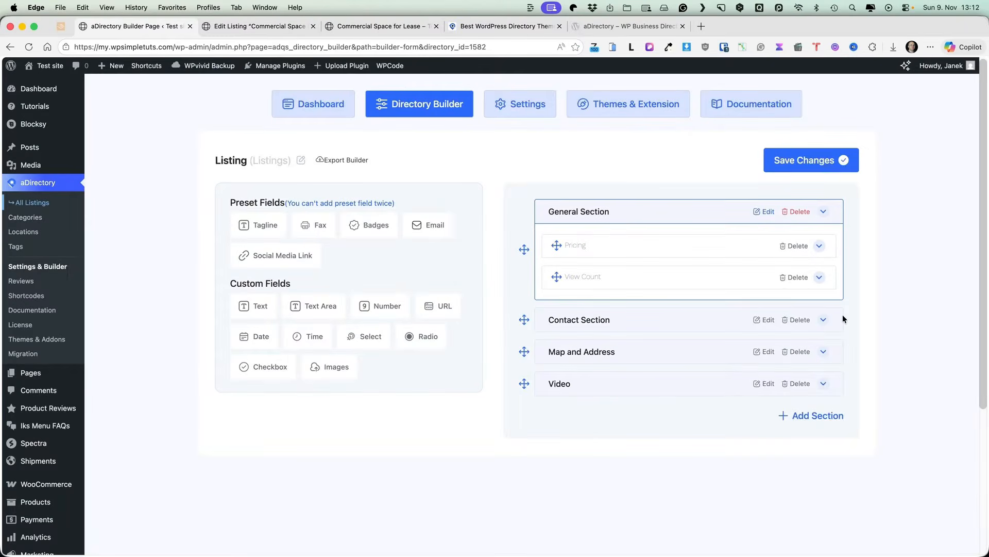
Step: Add a Social Media Link field below Website in Contact Section and save the changes
{"action": "left_click", "coordinate": [830, 318]}
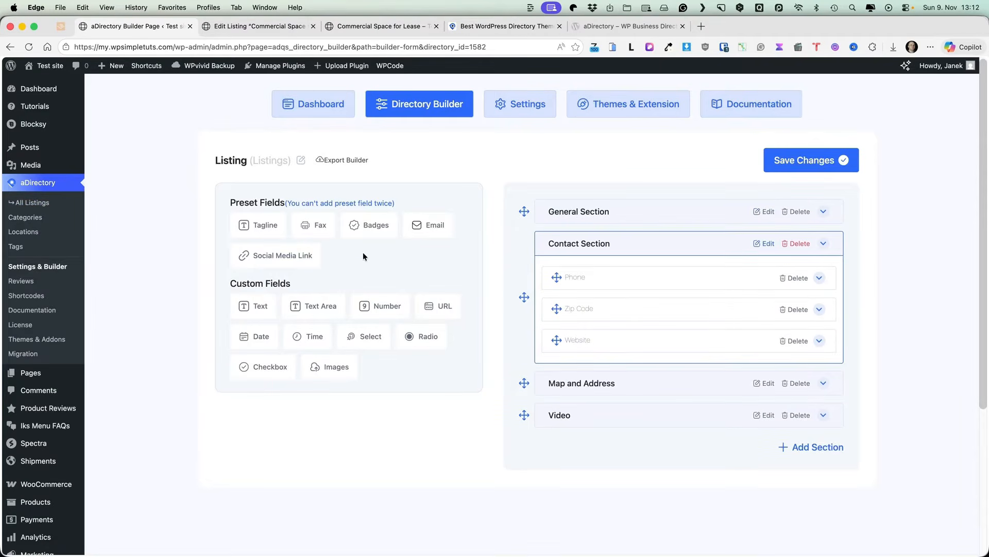
{"action": "left_click_drag", "start_coordinate": [266, 255], "coordinate": [595, 350]}
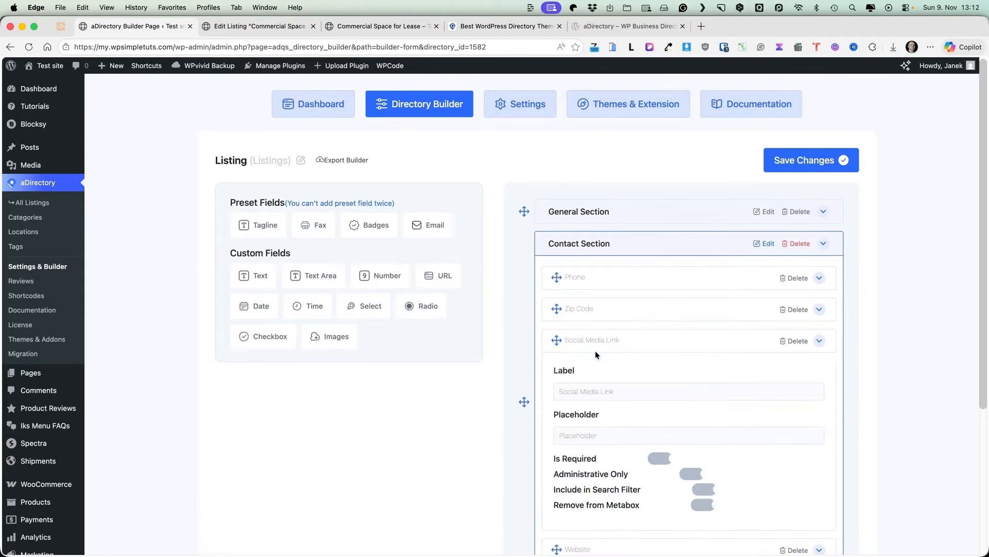
{"action": "scroll", "coordinate": [801, 351], "scroll_direction": "down", "scroll_amount": 1}
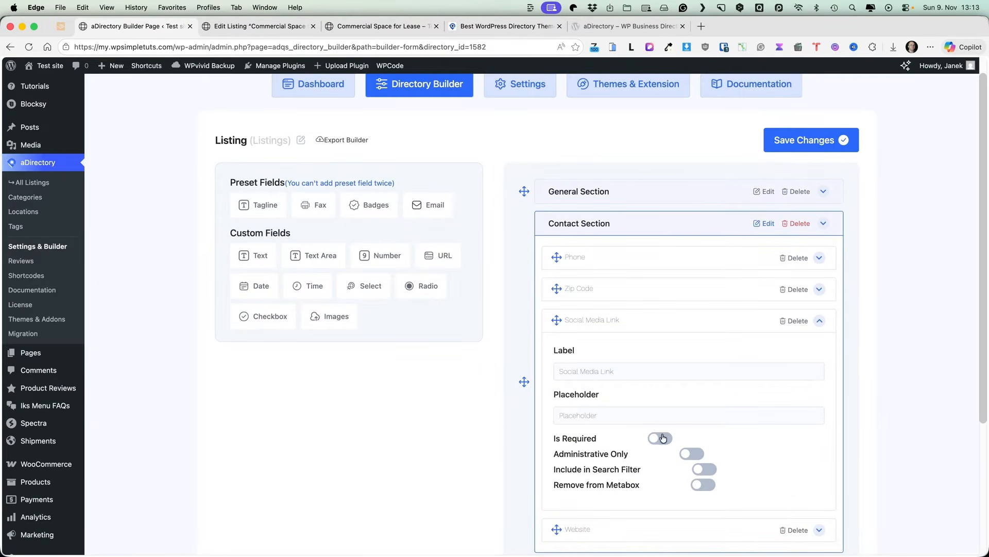
{"action": "left_click", "coordinate": [819, 321]}
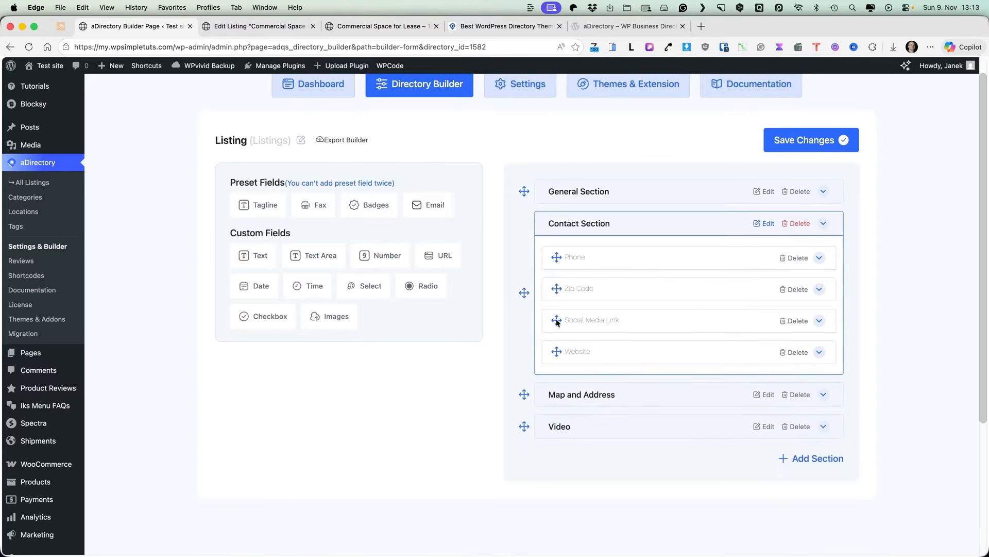
{"action": "left_click_drag", "start_coordinate": [556, 322], "coordinate": [564, 378]}
{"action": "left_click", "coordinate": [809, 147]}
Step: Reload the listing's edit page to confirm the new field appears under its contact fields
{"action": "left_click", "coordinate": [258, 25]}
{"action": "left_click", "coordinate": [28, 47]}
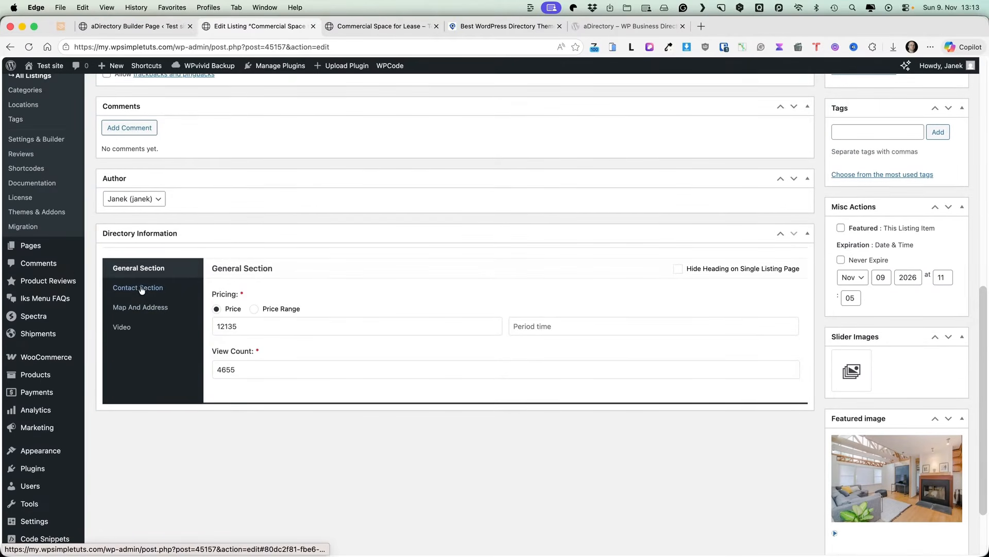
{"action": "left_click", "coordinate": [142, 289]}
{"action": "scroll", "coordinate": [267, 438], "scroll_direction": "down", "scroll_amount": 2}
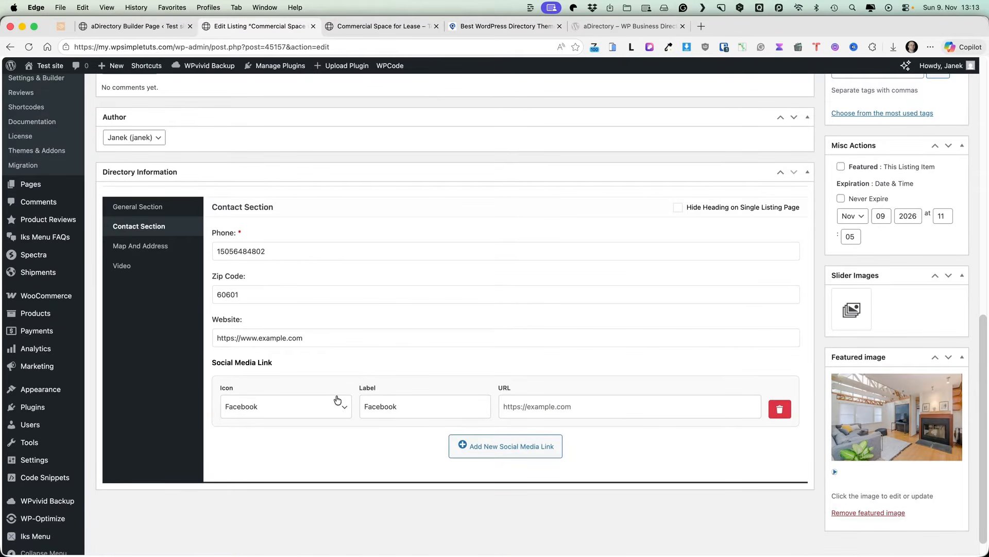
{"action": "left_click", "coordinate": [116, 27]}
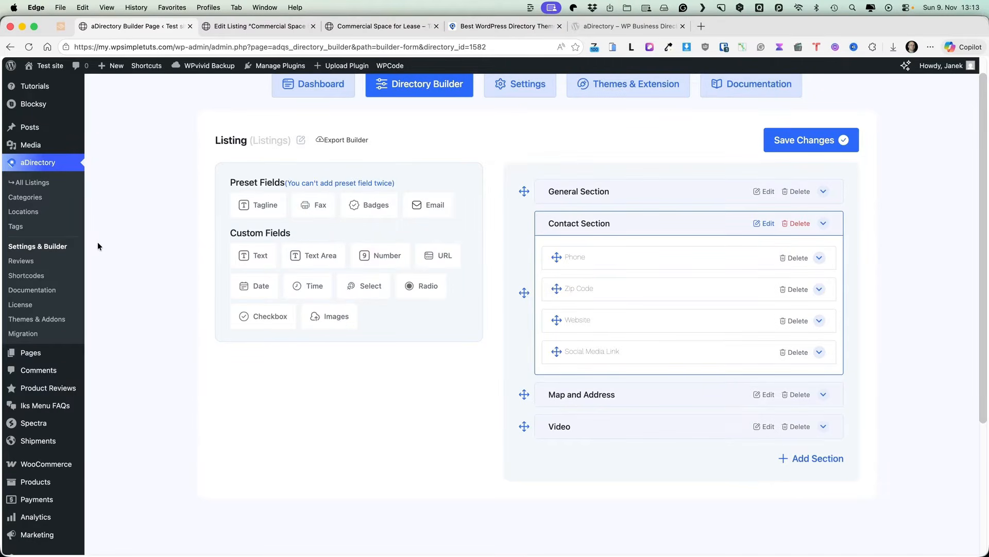
{"action": "scroll", "coordinate": [691, 177], "scroll_direction": "up", "scroll_amount": 1}
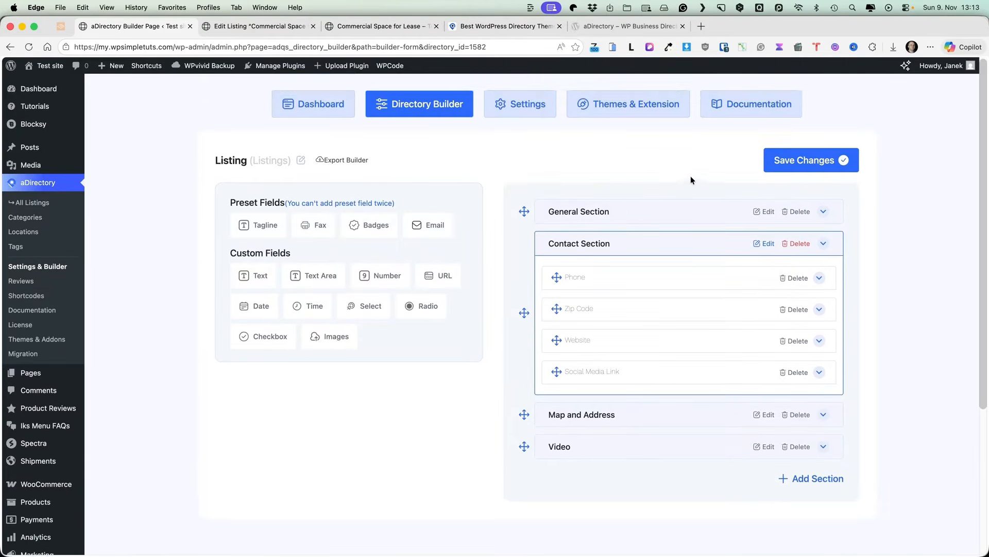
Step: Start a new directory from scratch named Cars / Car with slug car
{"action": "left_click", "coordinate": [308, 97]}
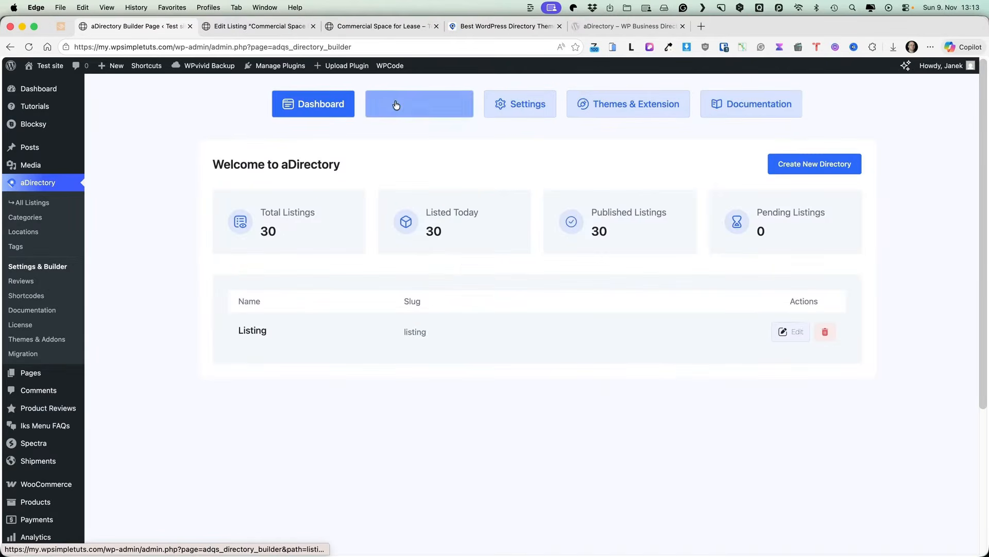
{"action": "left_click", "coordinate": [417, 103]}
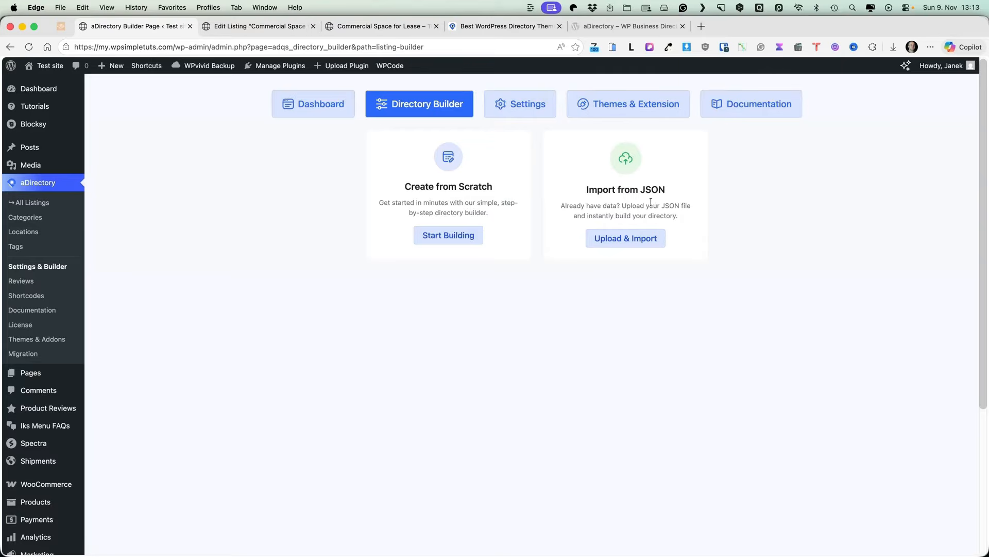
{"action": "left_click", "coordinate": [443, 235]}
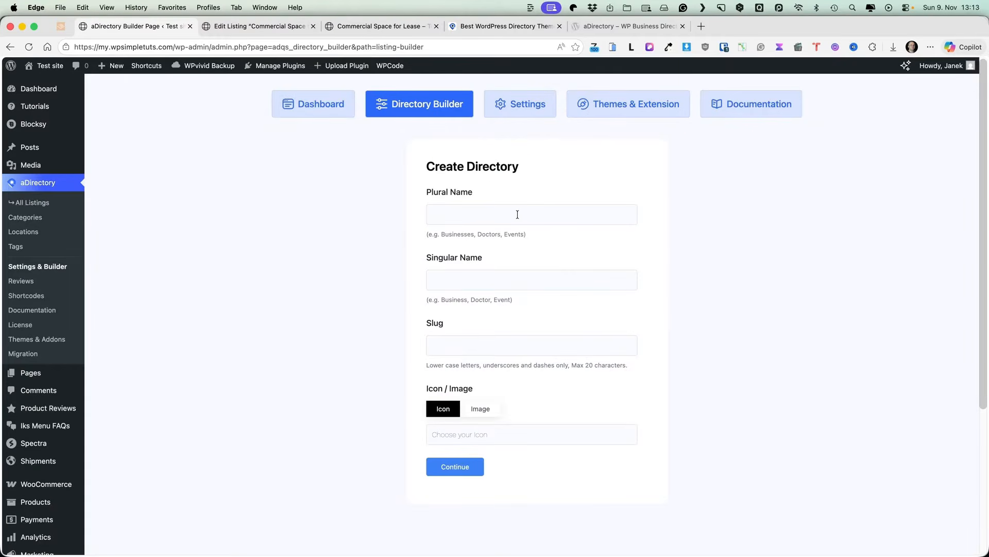
{"action": "left_click", "coordinate": [502, 215]}
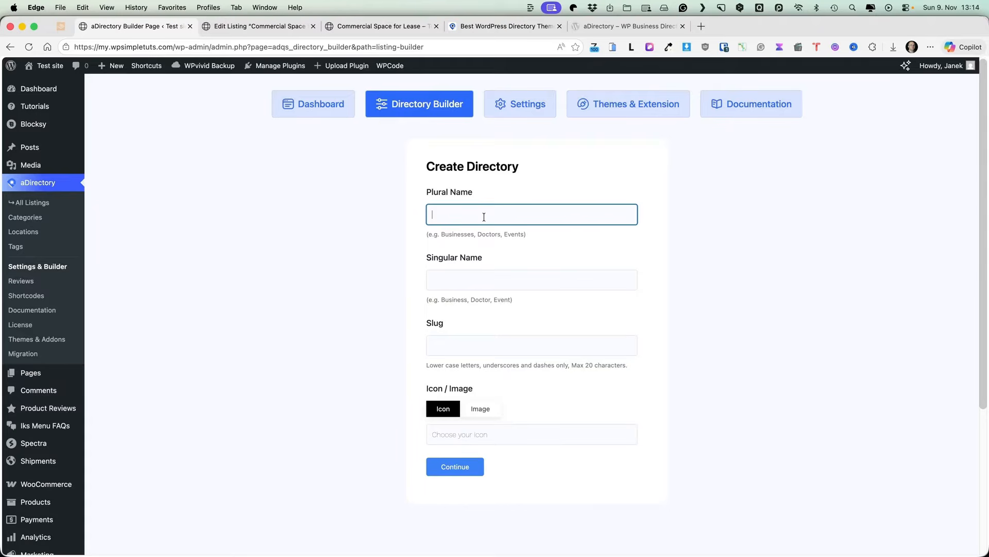
{"action": "type", "text": "Cars"}
{"action": "left_click", "coordinate": [477, 275]}
{"action": "type", "text": "Car"}
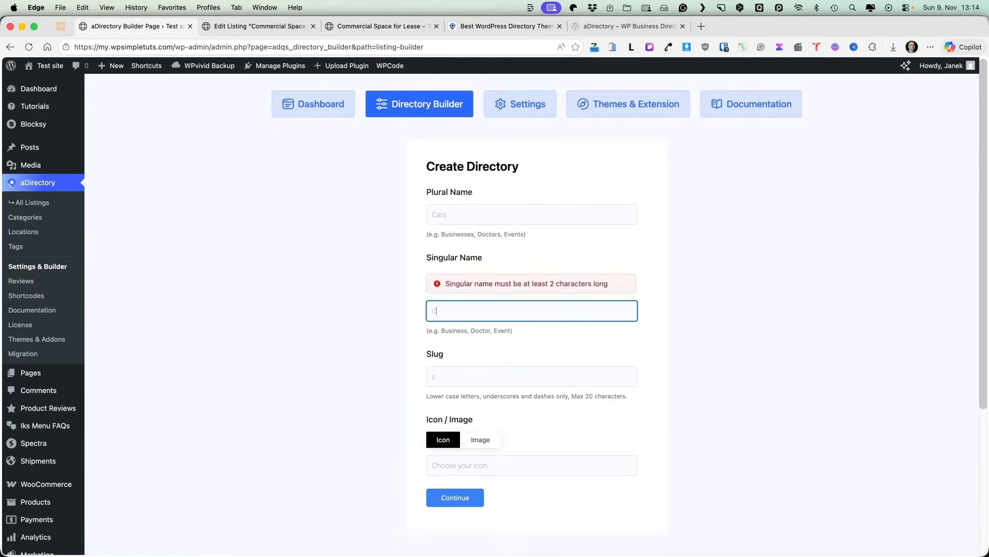
{"action": "left_click", "coordinate": [526, 351]}
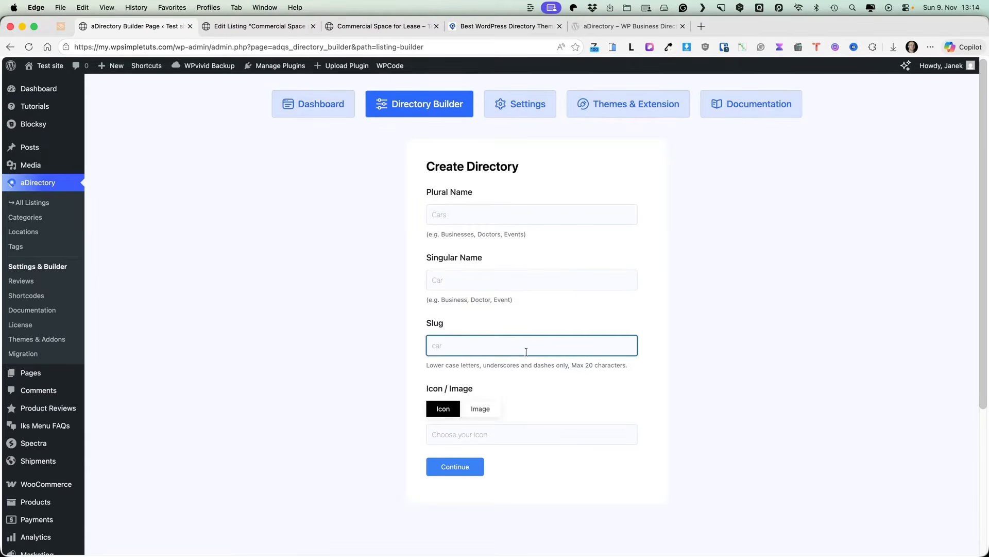
Step: Give the directory the car icon and create it
{"action": "left_click", "coordinate": [467, 431]}
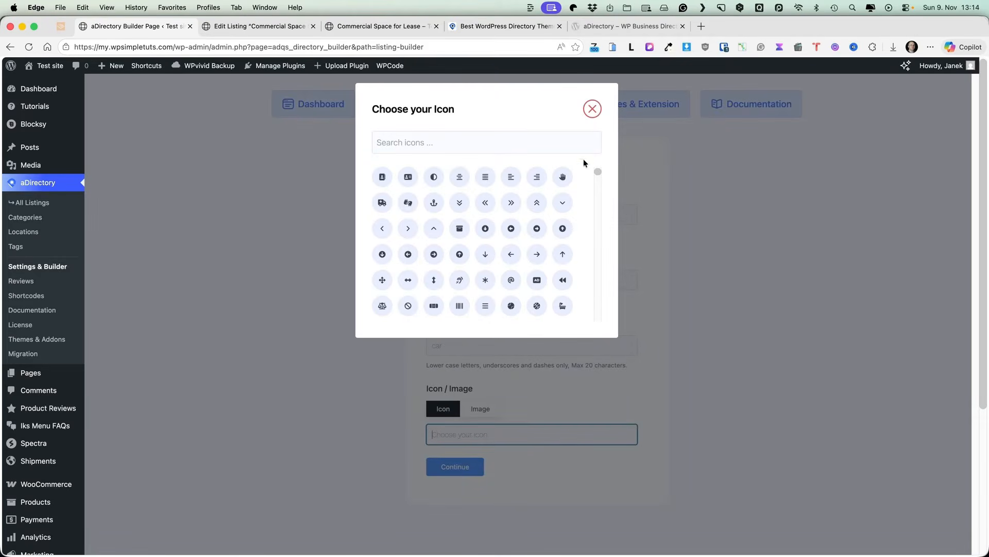
{"action": "left_click", "coordinate": [485, 137]}
{"action": "type", "text": "car"}
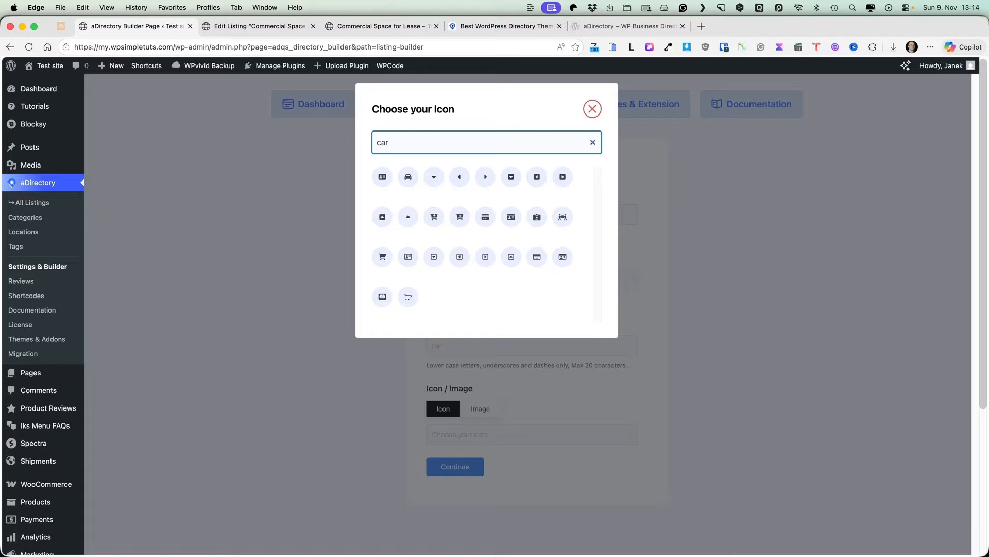
{"action": "left_click", "coordinate": [408, 176]}
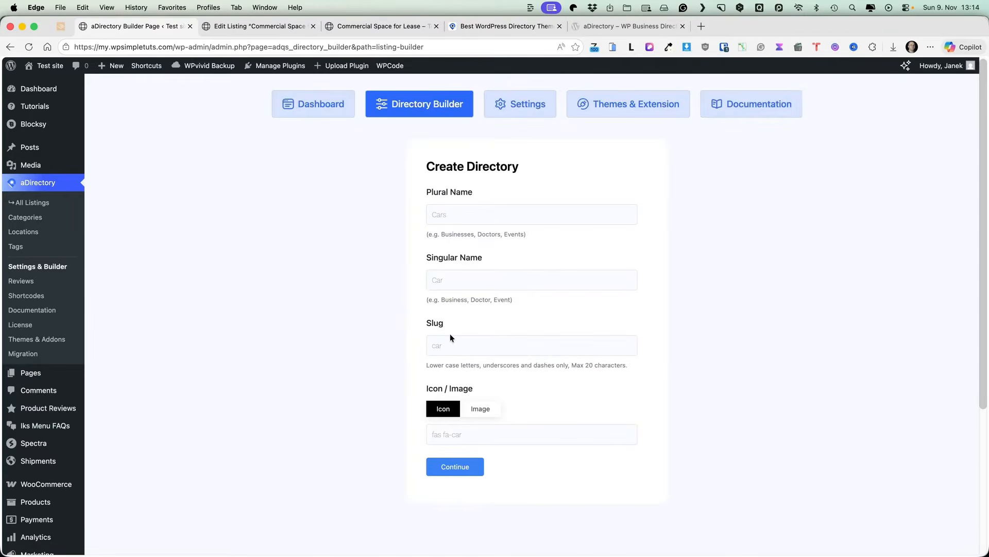
{"action": "left_click", "coordinate": [455, 467]}
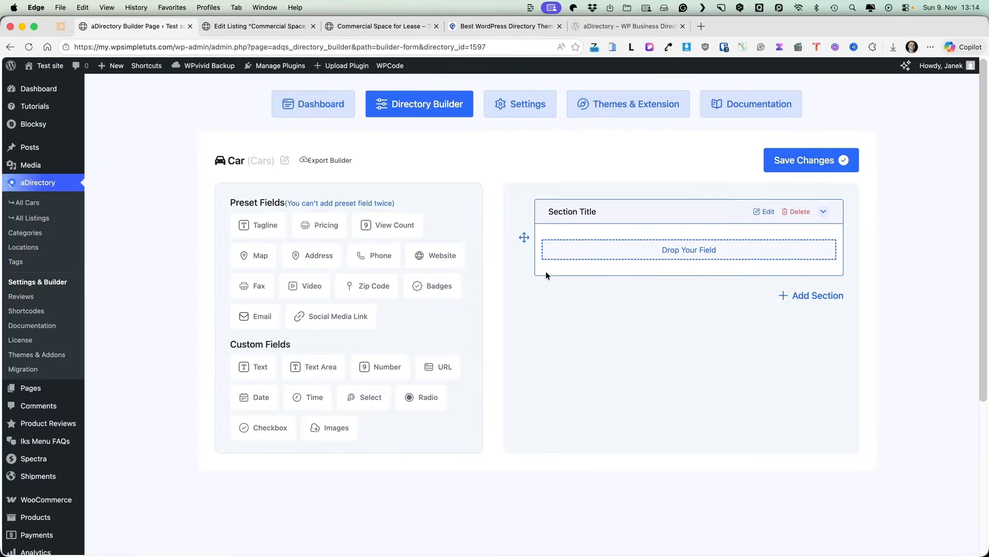
Step: Rename the first section to General information and add a required Year text field
{"action": "left_click", "coordinate": [768, 212]}
{"action": "left_click", "coordinate": [409, 151]}
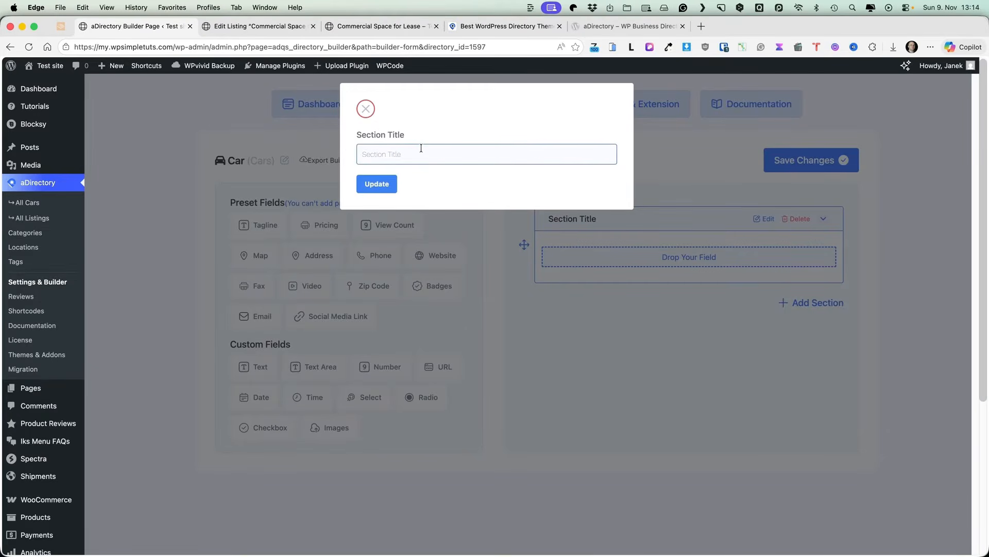
{"action": "type", "text": "General information"}
{"action": "left_click", "coordinate": [377, 185]}
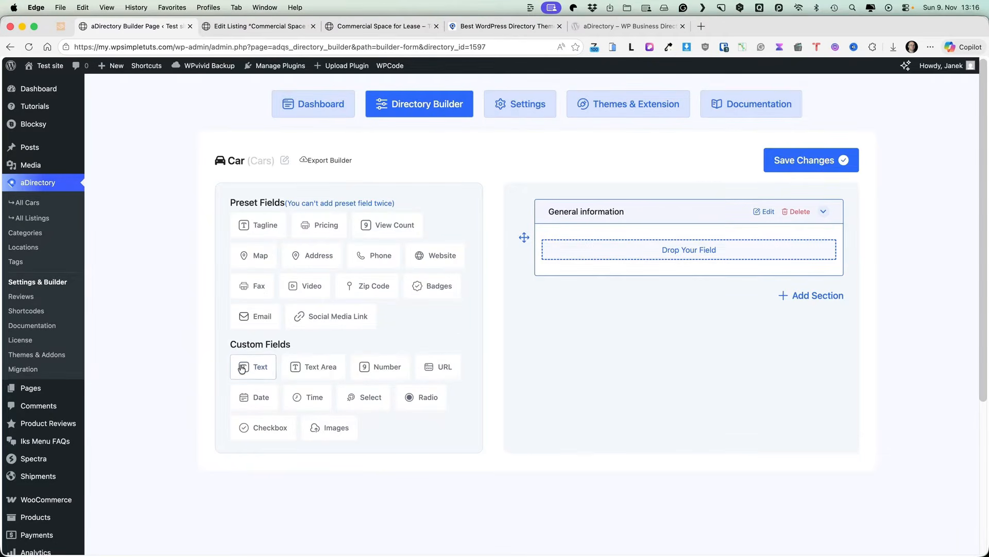
{"action": "left_click_drag", "start_coordinate": [243, 367], "coordinate": [644, 245]}
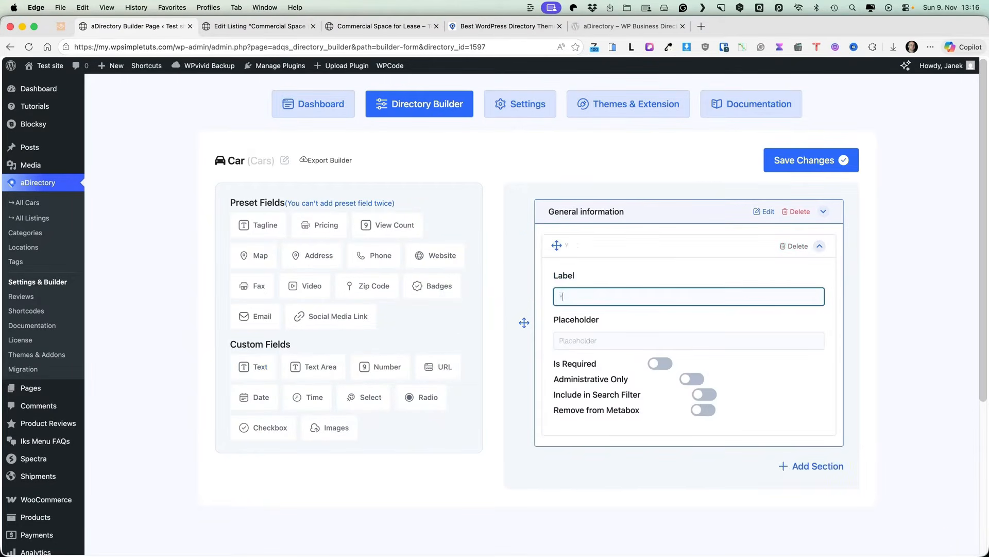
{"action": "type", "text": "Year"}
{"action": "left_click", "coordinate": [662, 364]}
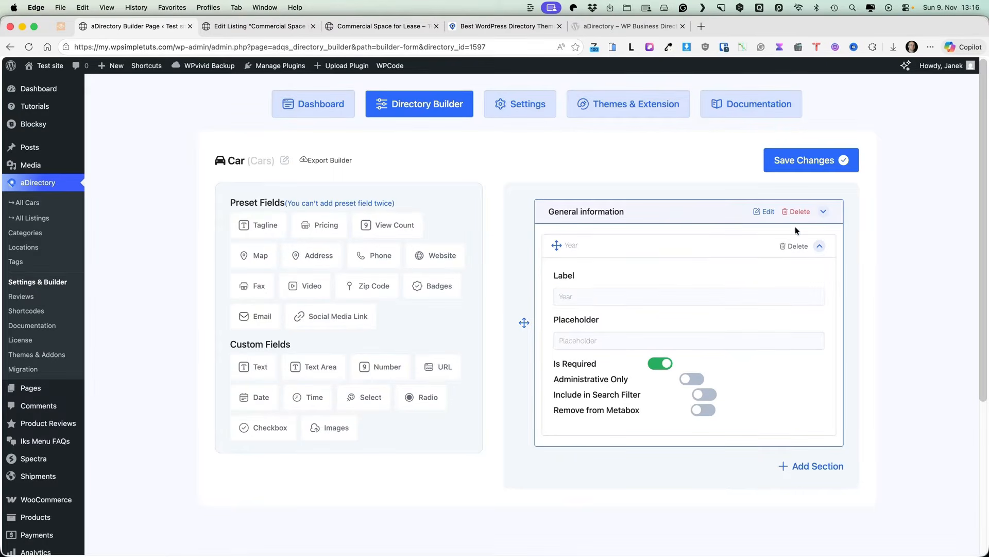
{"action": "left_click", "coordinate": [819, 247]}
Step: Add required Mileage and Gearbox text fields to General information
{"action": "left_click_drag", "start_coordinate": [253, 367], "coordinate": [617, 277]}
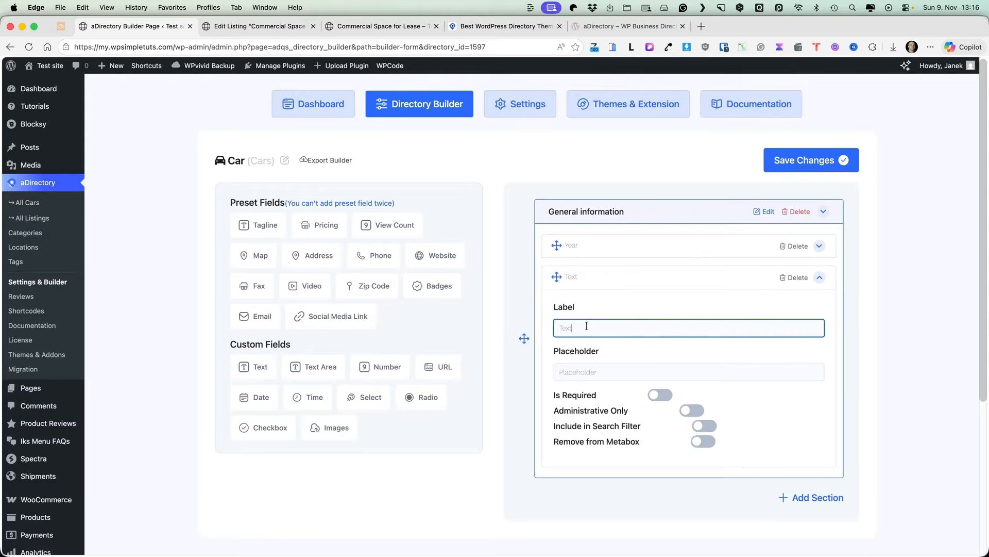
{"action": "type", "text": "Mila"}
{"action": "type", "text": "age"}
{"action": "left_click", "coordinate": [661, 395]}
{"action": "left_click", "coordinate": [820, 278]}
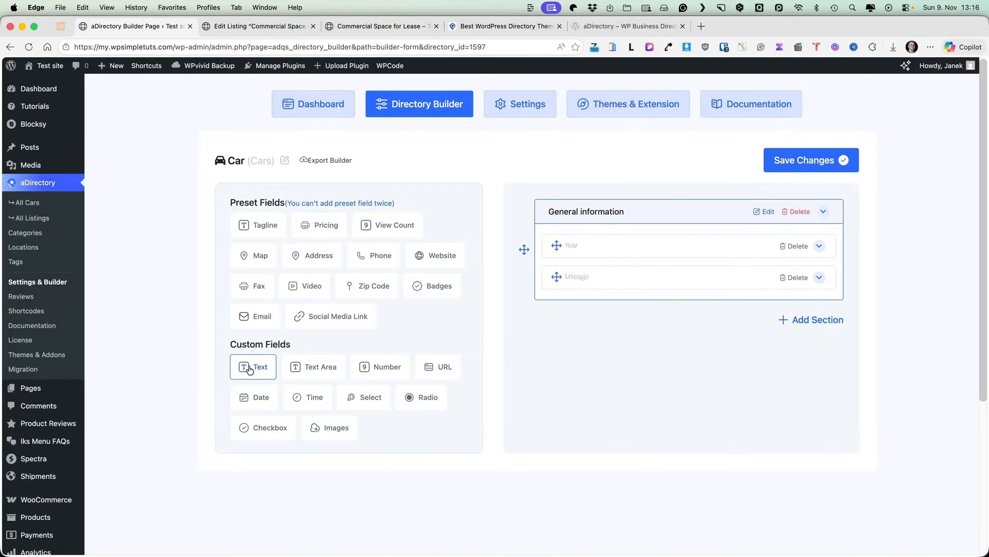
{"action": "left_click_drag", "start_coordinate": [249, 369], "coordinate": [606, 307]}
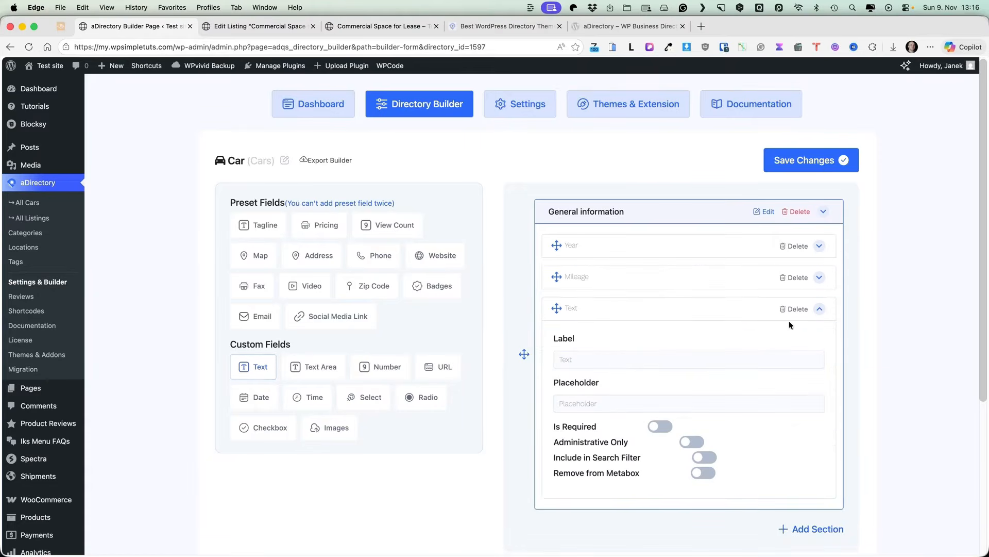
{"action": "left_click", "coordinate": [556, 359]}
{"action": "type", "text": "Gearbo"}
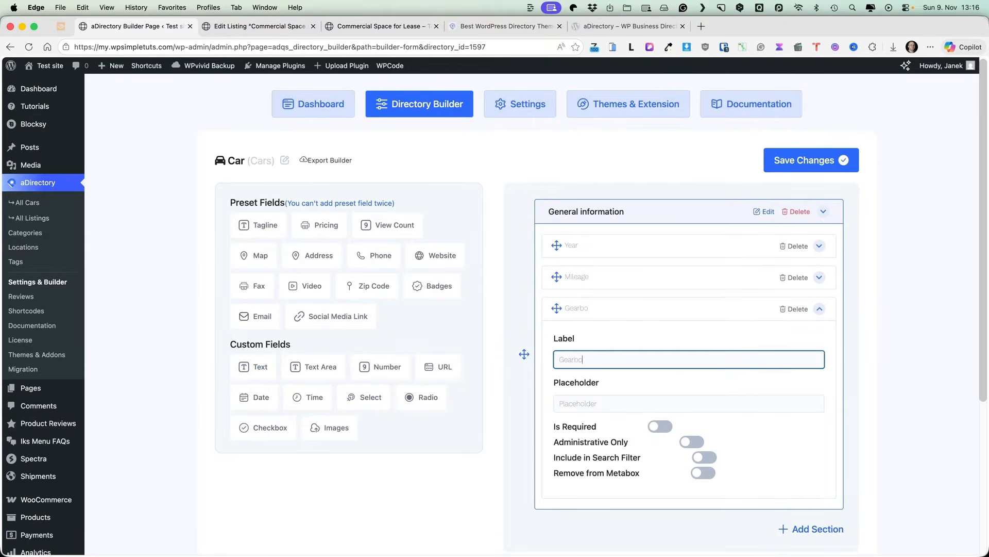
{"action": "type", "text": "x"}
{"action": "left_click", "coordinate": [661, 426]}
{"action": "left_click", "coordinate": [819, 309]}
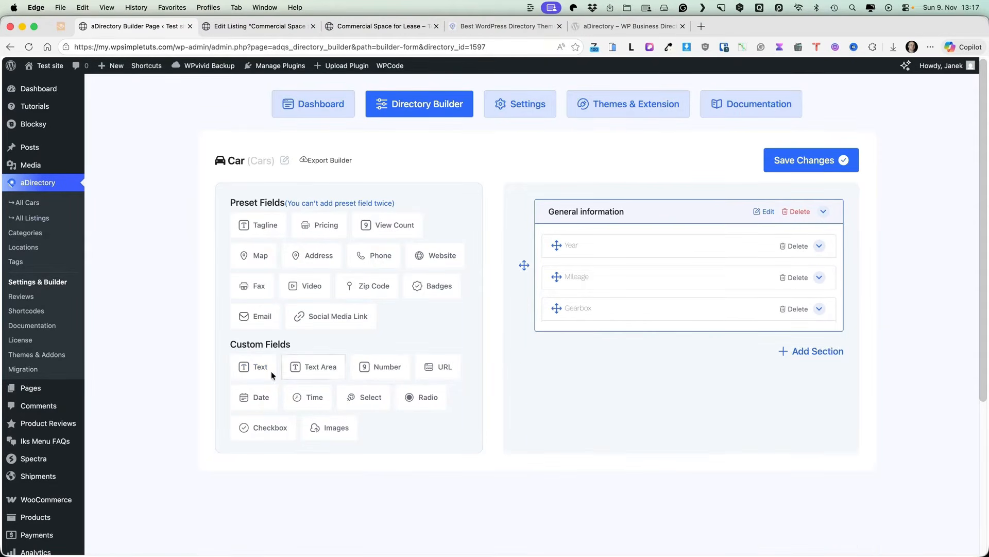
{"action": "mouse_move", "coordinate": [271, 371]}
{"action": "left_mouse_down"}
{"action": "mouse_move", "coordinate": [263, 362]}
{"action": "mouse_move", "coordinate": [625, 325]}
{"action": "mouse_move", "coordinate": [617, 336]}
{"action": "mouse_move", "coordinate": [267, 357]}
{"action": "left_mouse_up"}
Step: Add a dropdown field labelled Fuel type to General information
{"action": "left_click_drag", "start_coordinate": [367, 397], "coordinate": [567, 329]}
{"action": "left_click", "coordinate": [591, 390]}
{"action": "key", "text": "super+a"}
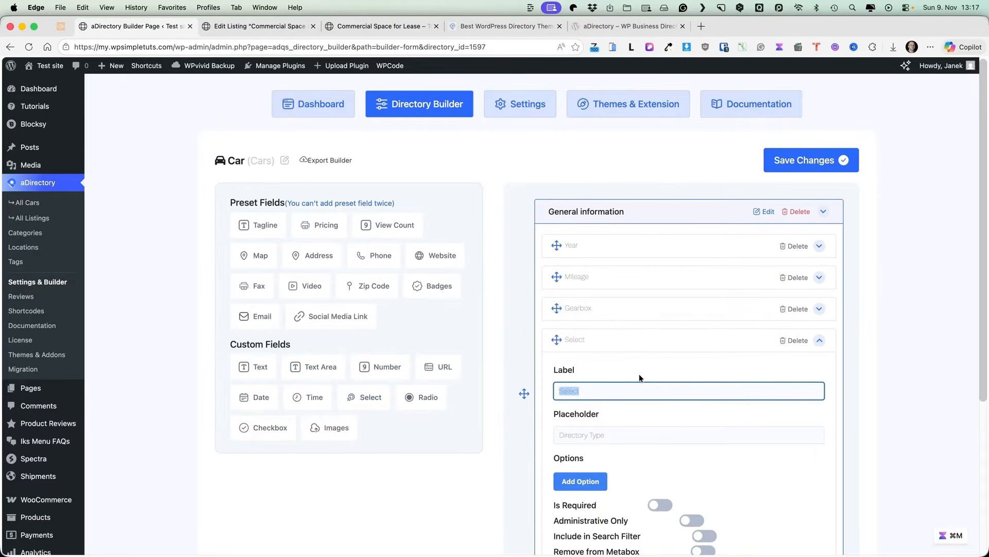
{"action": "type", "text": "Fuel type"}
{"action": "scroll", "coordinate": [814, 317], "scroll_direction": "down", "scroll_amount": 5}
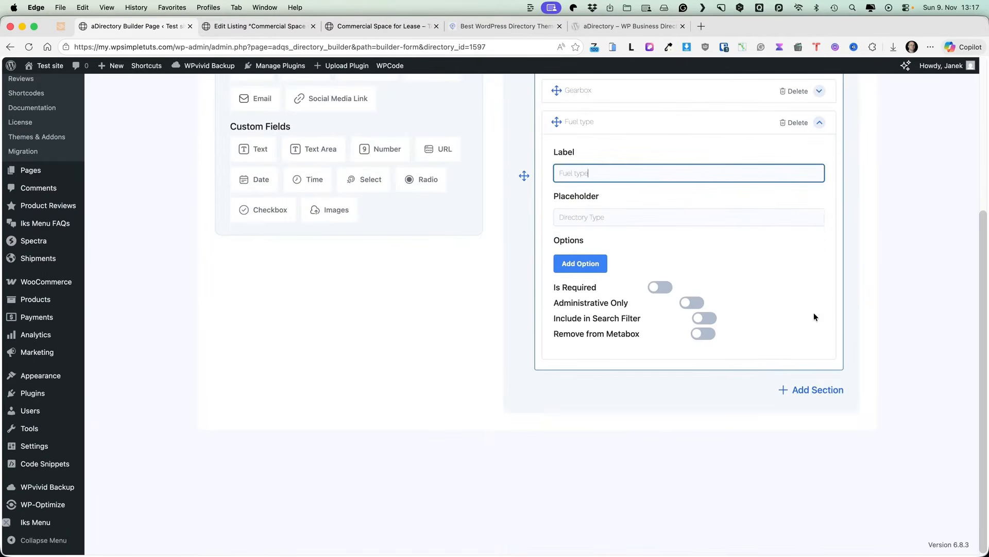
Step: Give Fuel type the options Electric, Hybrid, Diesel and Petrol, then save the form
{"action": "left_click", "coordinate": [581, 263]}
{"action": "left_click", "coordinate": [593, 282]}
{"action": "type", "text": "Electirc"}
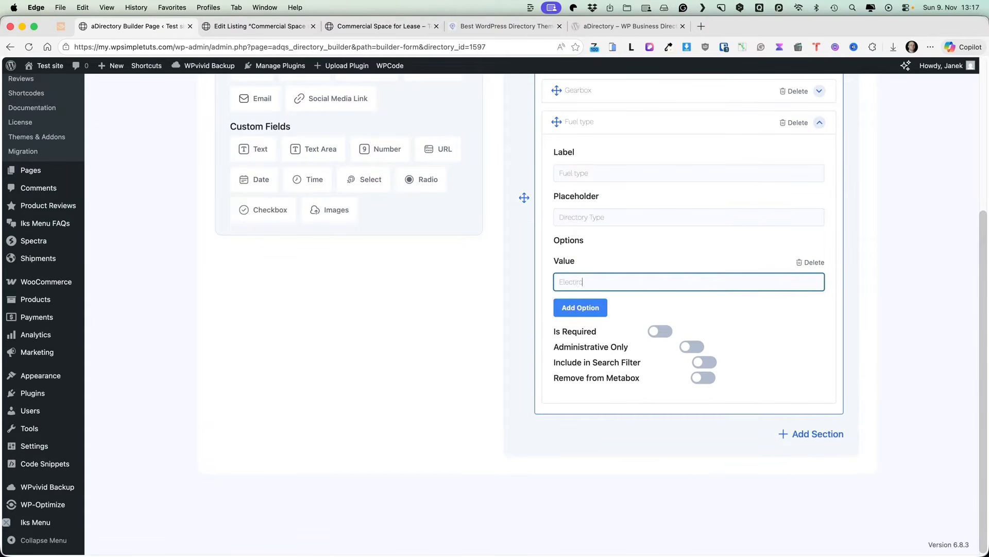
{"action": "key", "text": "Return"}
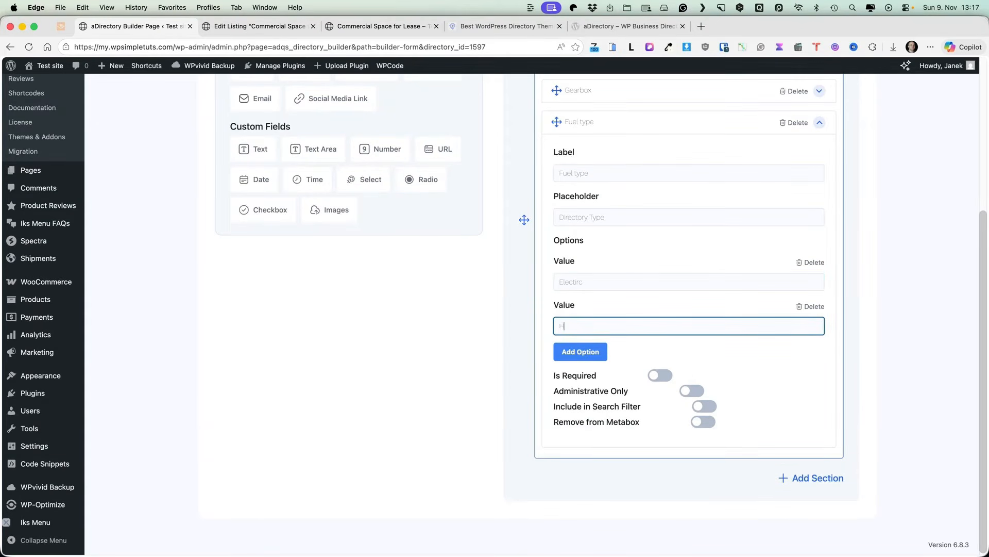
{"action": "type", "text": "Hybrid"}
{"action": "key", "text": "Return"}
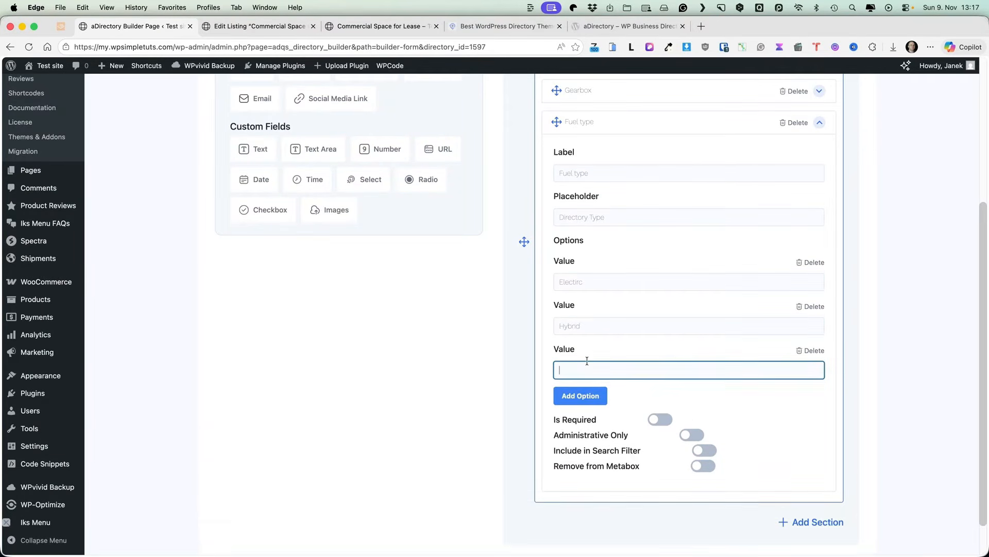
{"action": "type", "text": "Diesel"}
{"action": "key", "text": "Return"}
{"action": "type", "text": "Petrol"}
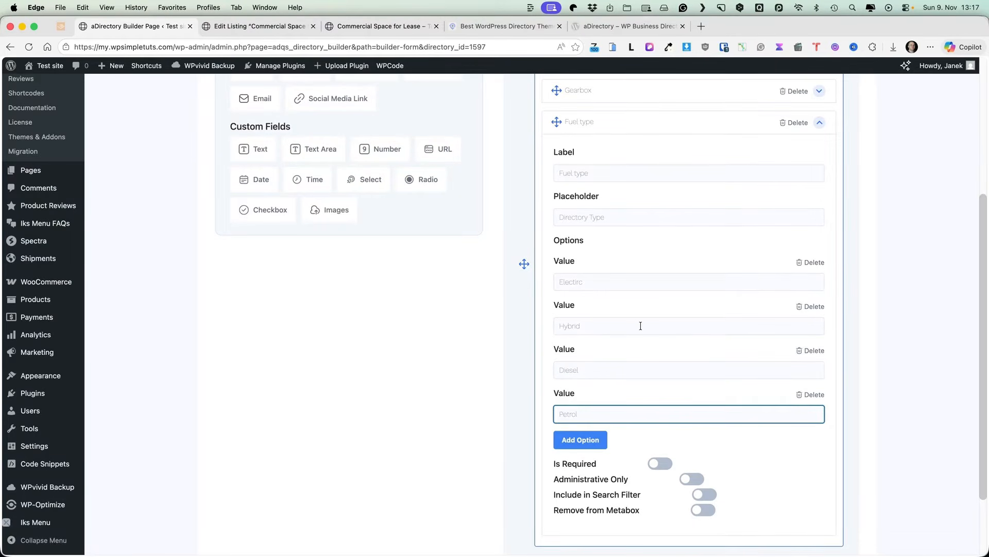
{"action": "scroll", "coordinate": [649, 324], "scroll_direction": "up", "scroll_amount": 5}
{"action": "left_click", "coordinate": [787, 164]}
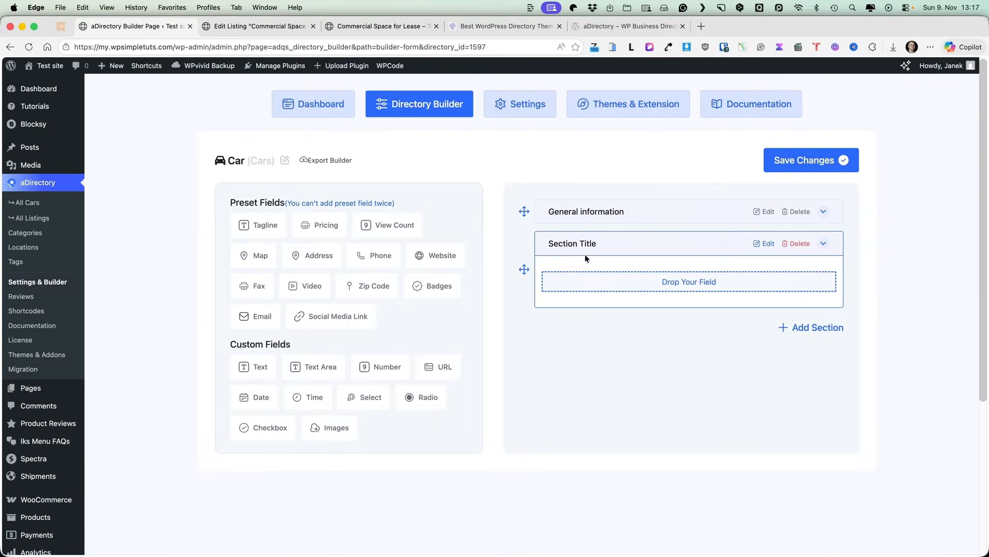
Step: Rename the new empty section to Contact information
{"action": "left_click", "coordinate": [761, 243]}
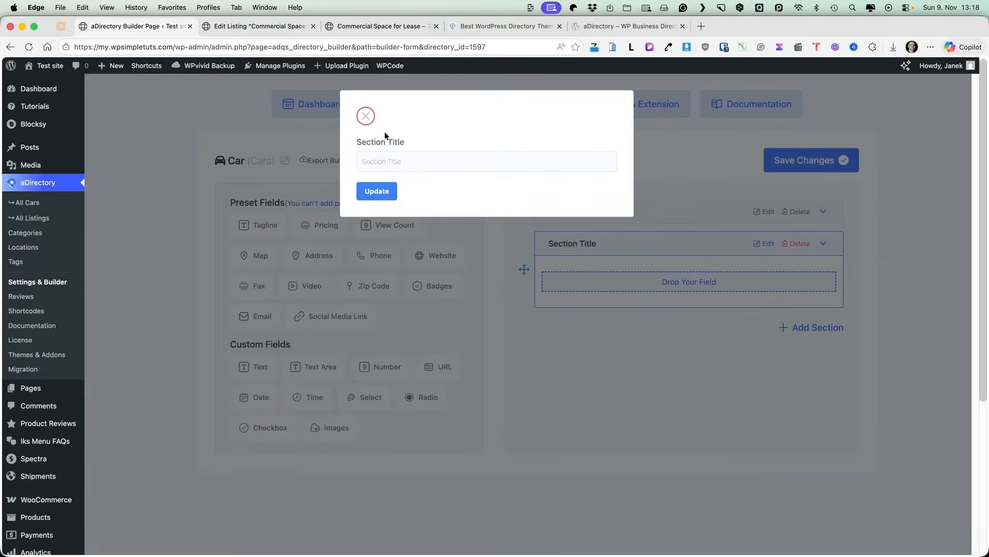
{"action": "triple_click", "coordinate": [397, 153]}
{"action": "type", "text": "Contact information"}
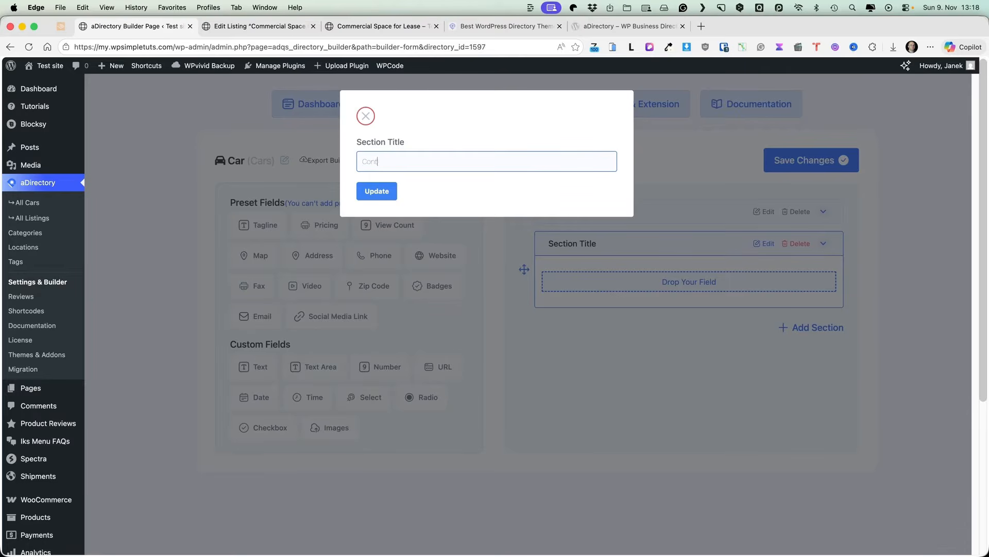
{"action": "left_click", "coordinate": [393, 192]}
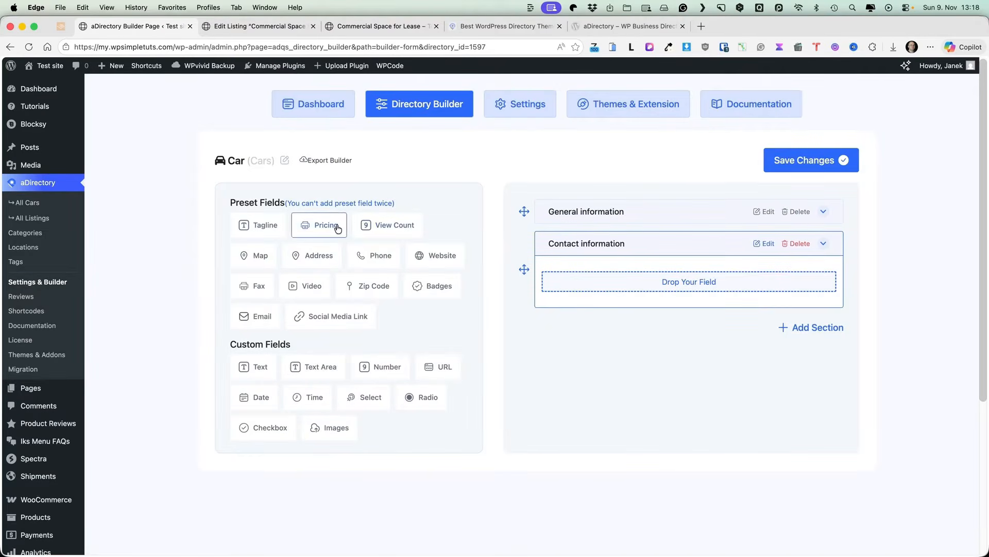
Step: Add Phone and a required Email field to Contact information and save the form
{"action": "left_click_drag", "start_coordinate": [374, 255], "coordinate": [651, 277]}
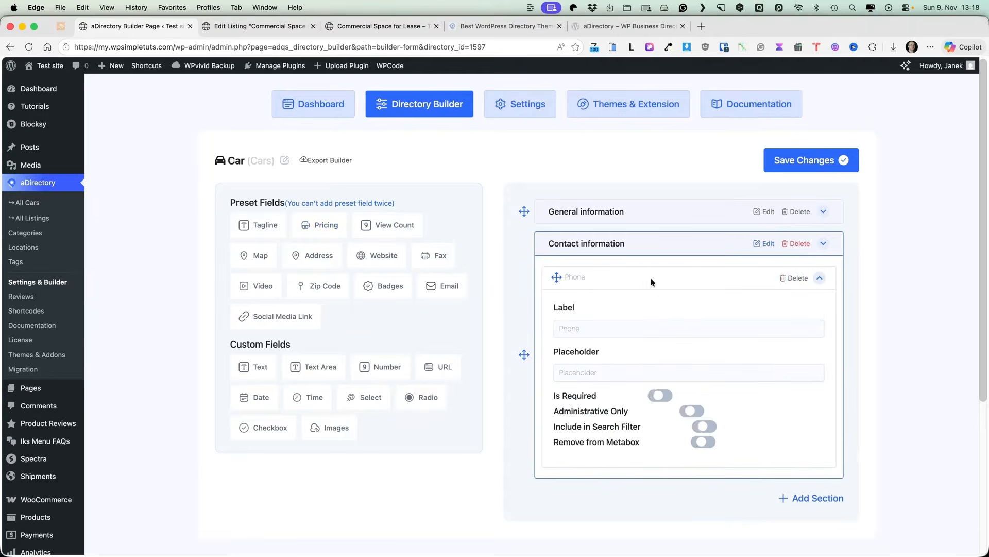
{"action": "left_click", "coordinate": [820, 278]}
{"action": "left_click_drag", "start_coordinate": [453, 288], "coordinate": [608, 306]}
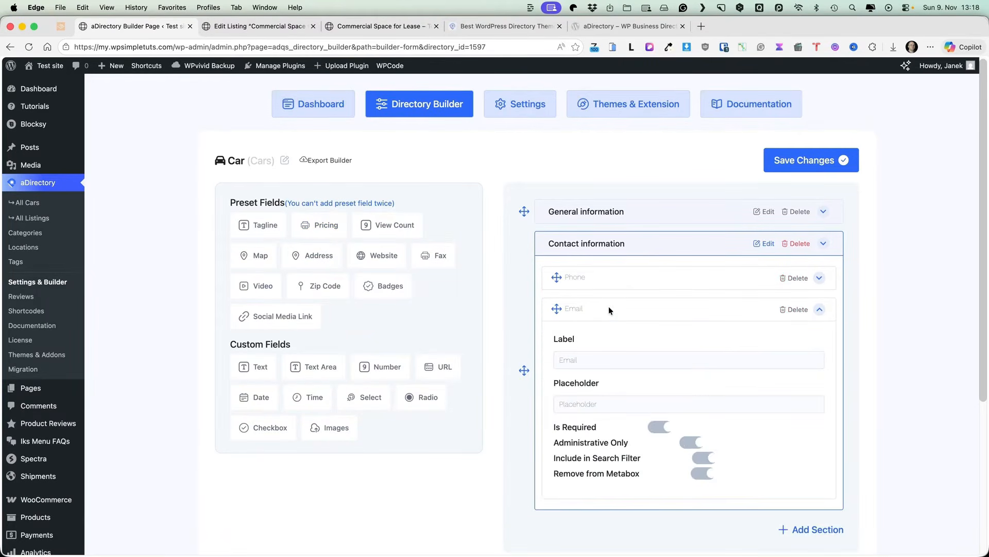
{"action": "left_click", "coordinate": [661, 428]}
{"action": "left_click", "coordinate": [798, 164]}
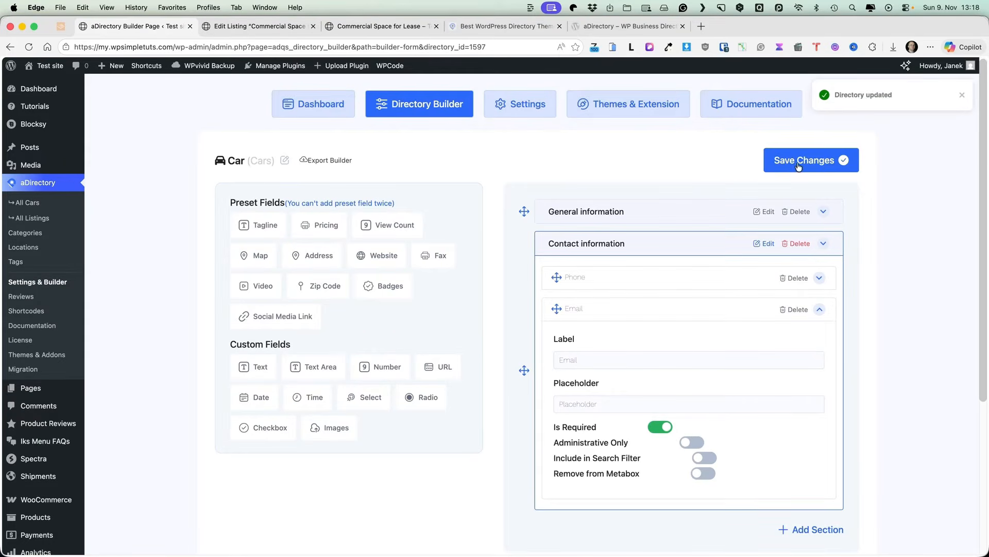
{"action": "left_click", "coordinate": [27, 202], "text": "super"}
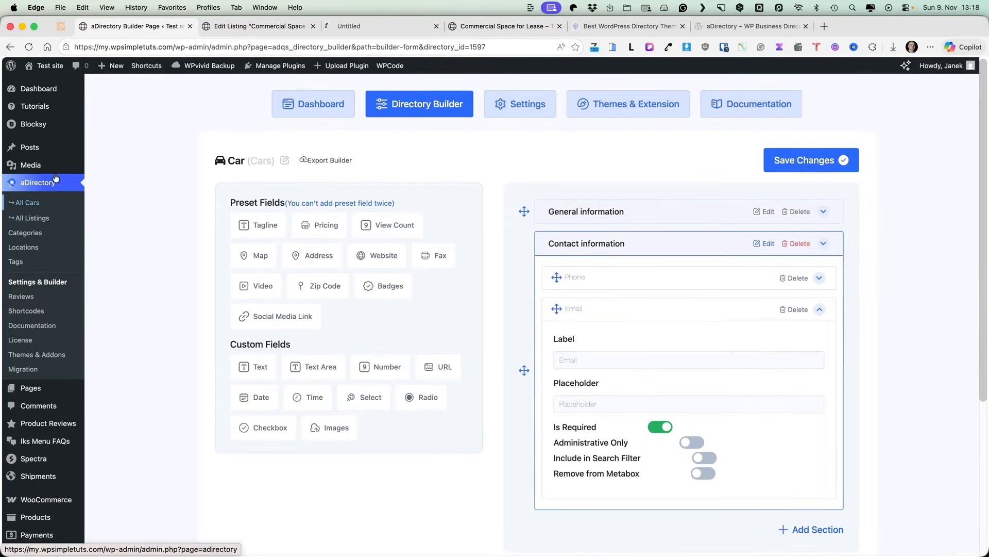
Step: Create a new car listing titled Ford S-Max and paste in its description paragraph
{"action": "left_click", "coordinate": [381, 26]}
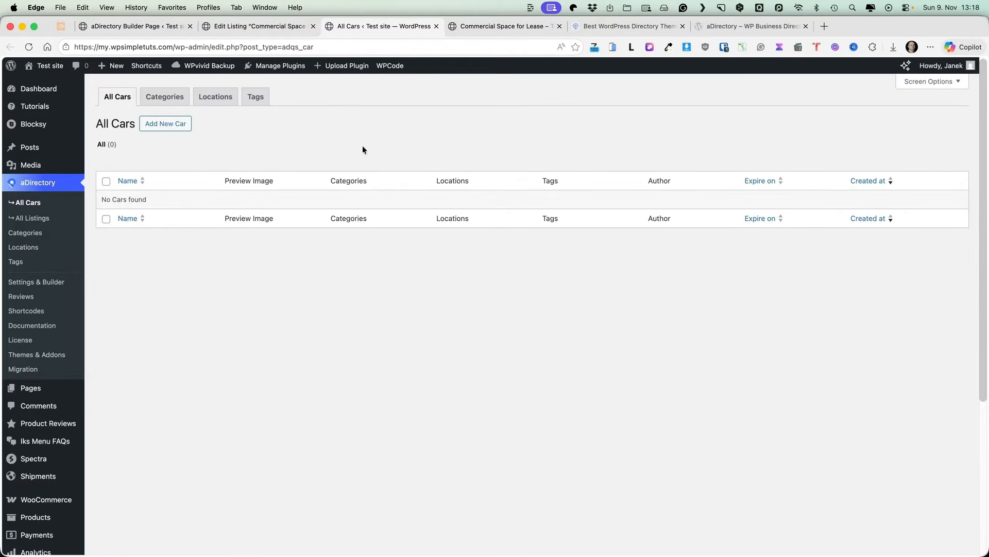
{"action": "left_click", "coordinate": [164, 127]}
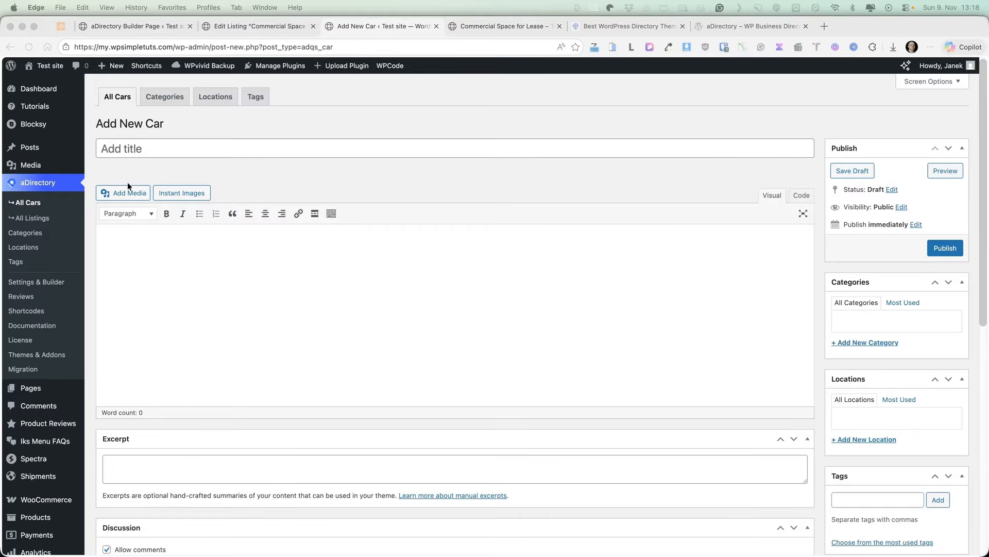
{"action": "left_click", "coordinate": [192, 152]}
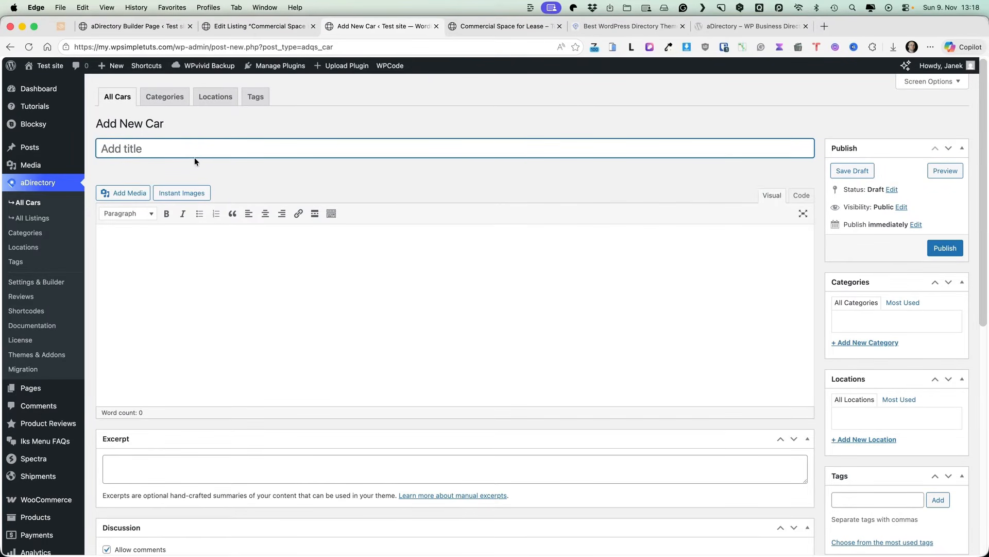
{"action": "type", "text": "Ford S-Max"}
{"action": "left_click", "coordinate": [195, 236]}
{"action": "key", "text": "super+v"}
{"action": "scroll", "coordinate": [330, 302], "scroll_direction": "down", "scroll_amount": 5}
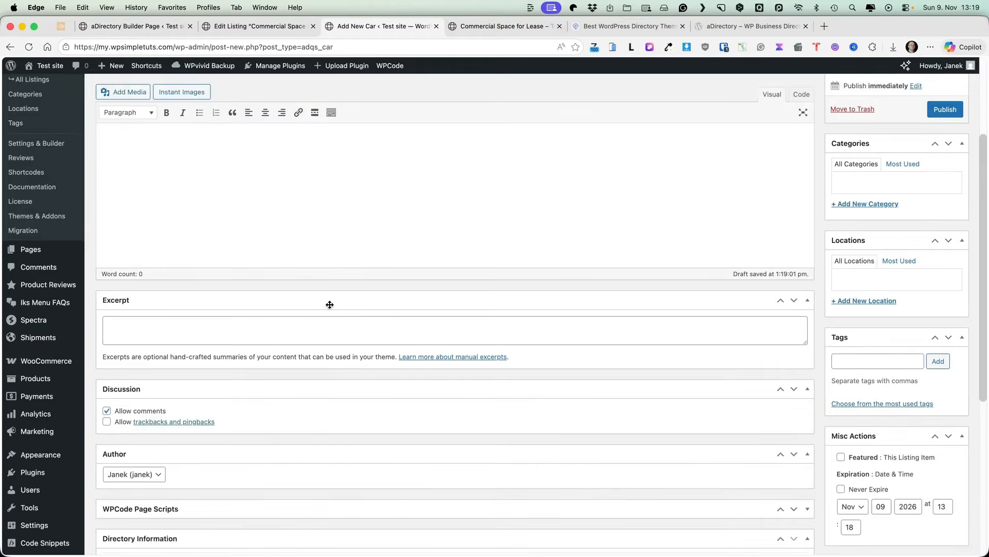
{"action": "scroll", "coordinate": [332, 302], "scroll_direction": "down", "scroll_amount": 3}
Step: Fill in year 2012, mileage 1160000, Automatic gearbox and Petrol fuel type
{"action": "left_click", "coordinate": [251, 336]}
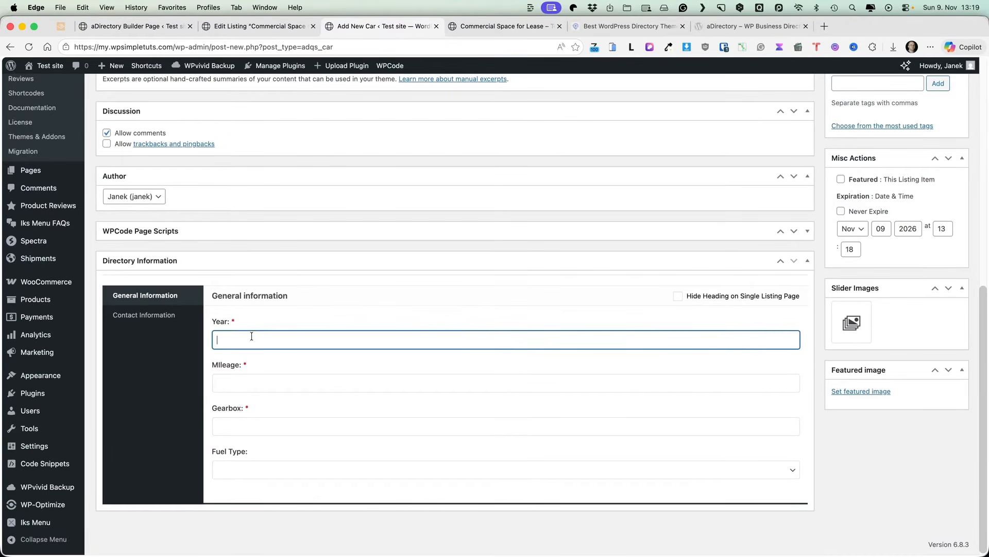
{"action": "type", "text": "2012"}
{"action": "left_click", "coordinate": [237, 381]}
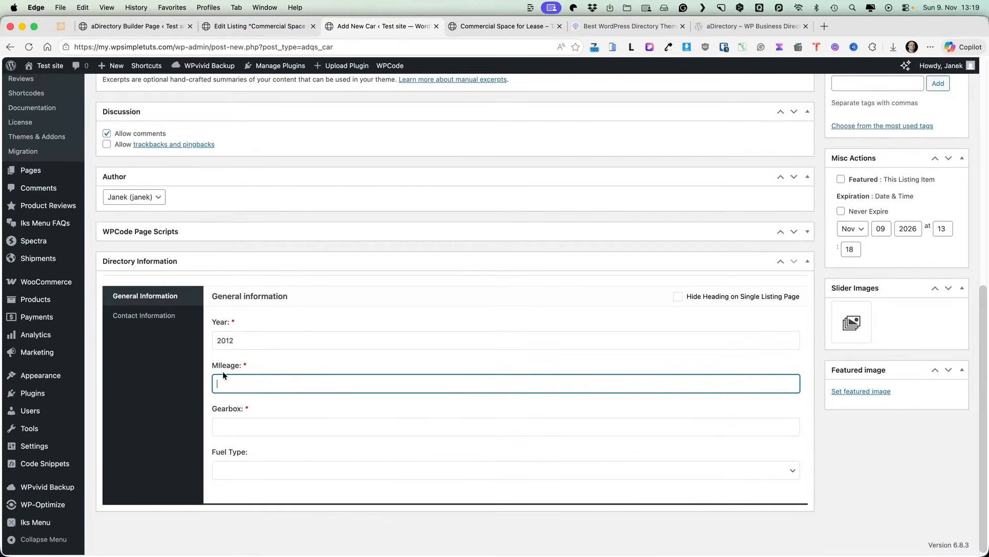
{"action": "type", "text": "1160000"}
{"action": "left_click", "coordinate": [245, 424]}
{"action": "type", "text": "Automatic"}
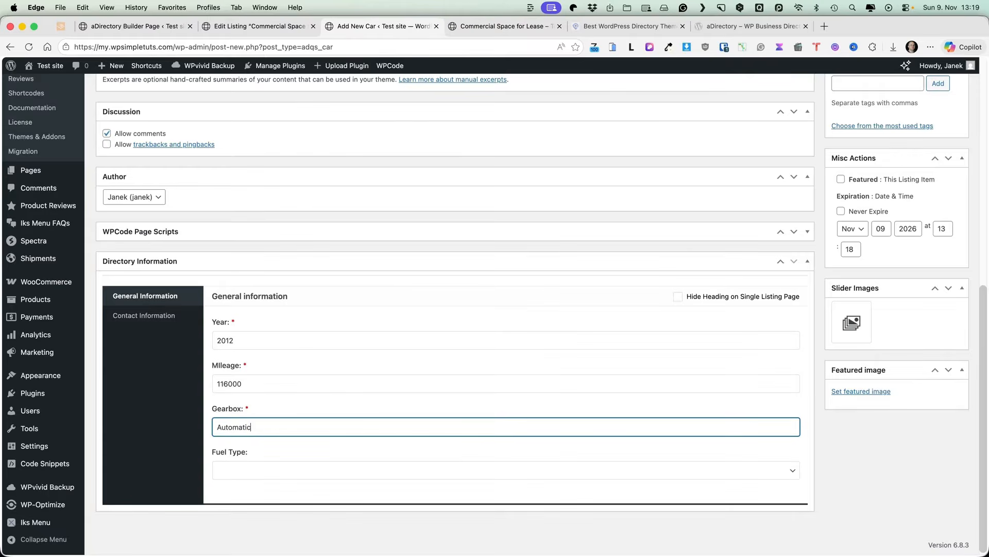
{"action": "left_click", "coordinate": [280, 467]}
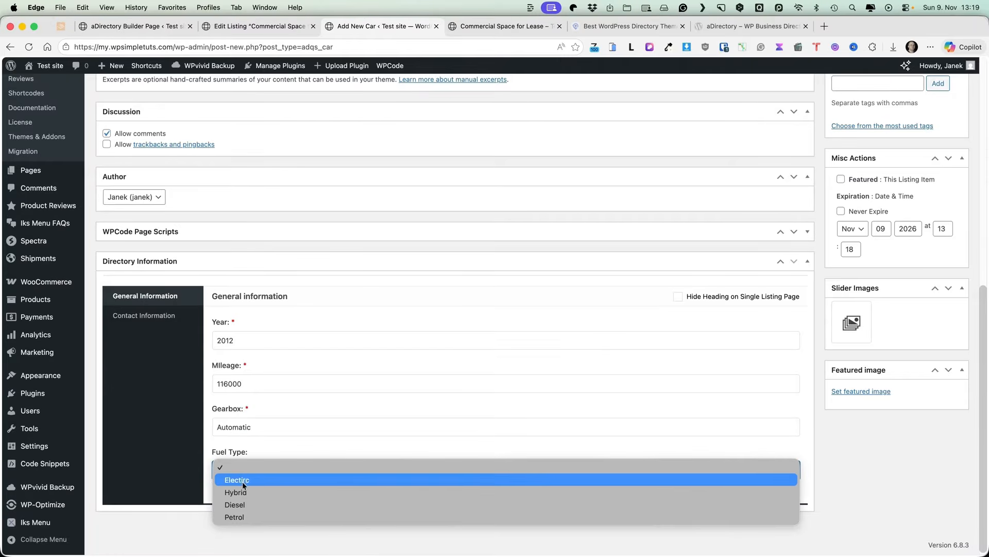
{"action": "left_click", "coordinate": [239, 517]}
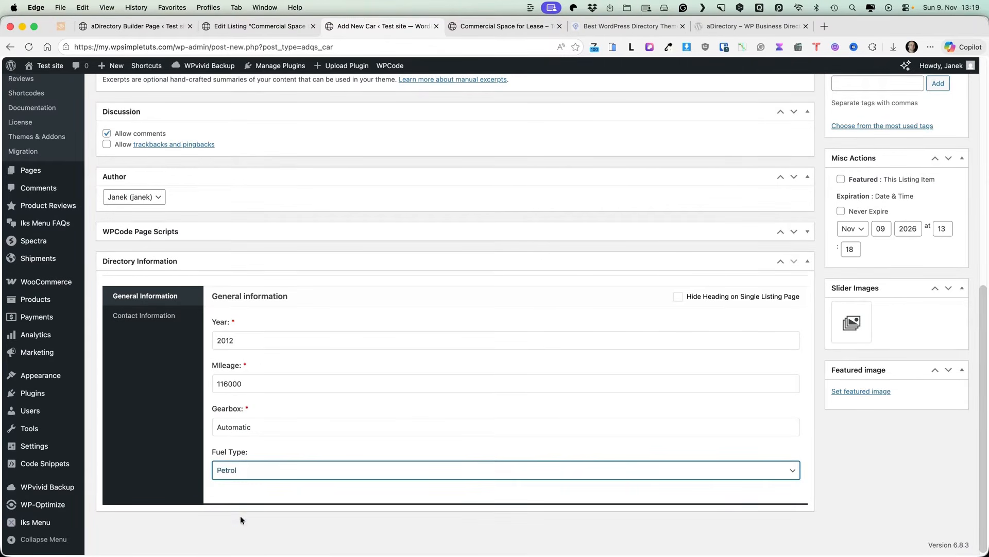
Step: Enter the contact phone number and e-mail in the listing's contact information fields
{"action": "left_click", "coordinate": [147, 316]}
{"action": "left_click", "coordinate": [256, 424]}
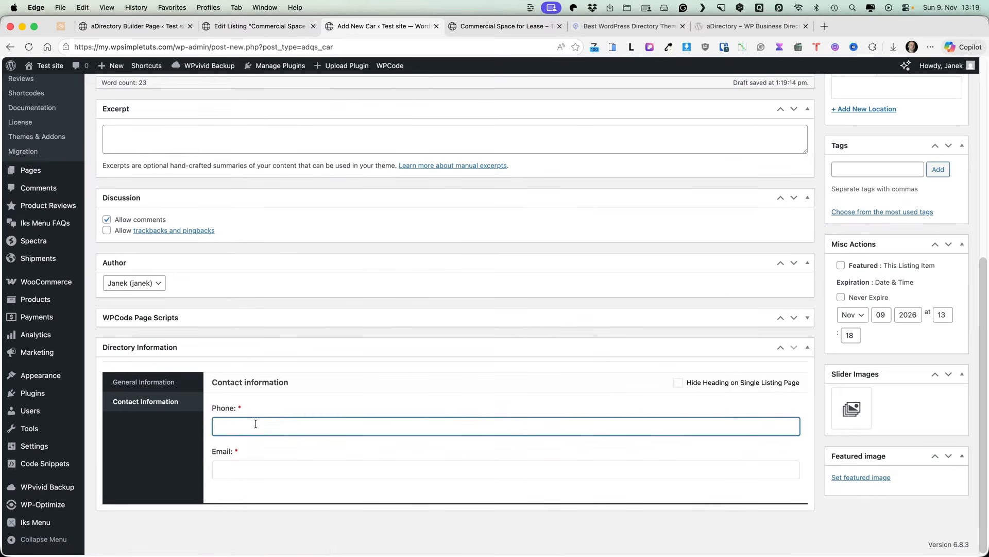
{"action": "key", "text": "Tab"}
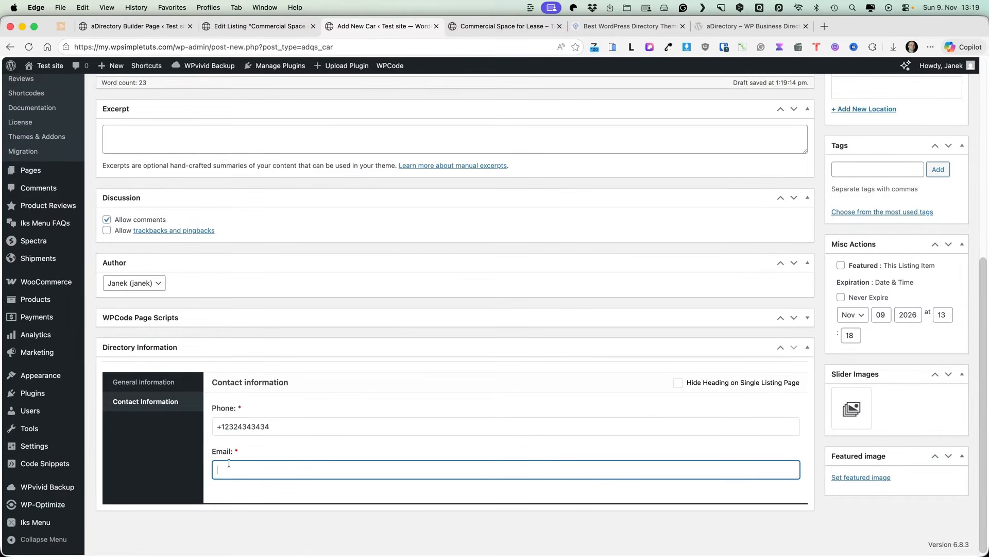
Step: Add a new Petrol category and a new London location to the listing
{"action": "scroll", "coordinate": [928, 259], "scroll_direction": "up", "scroll_amount": 10}
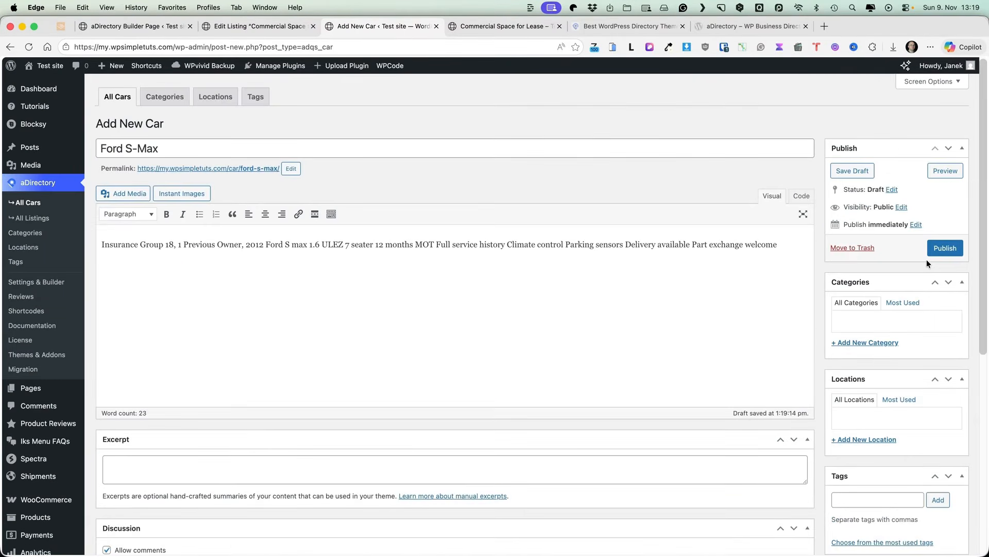
{"action": "left_click", "coordinate": [887, 342]}
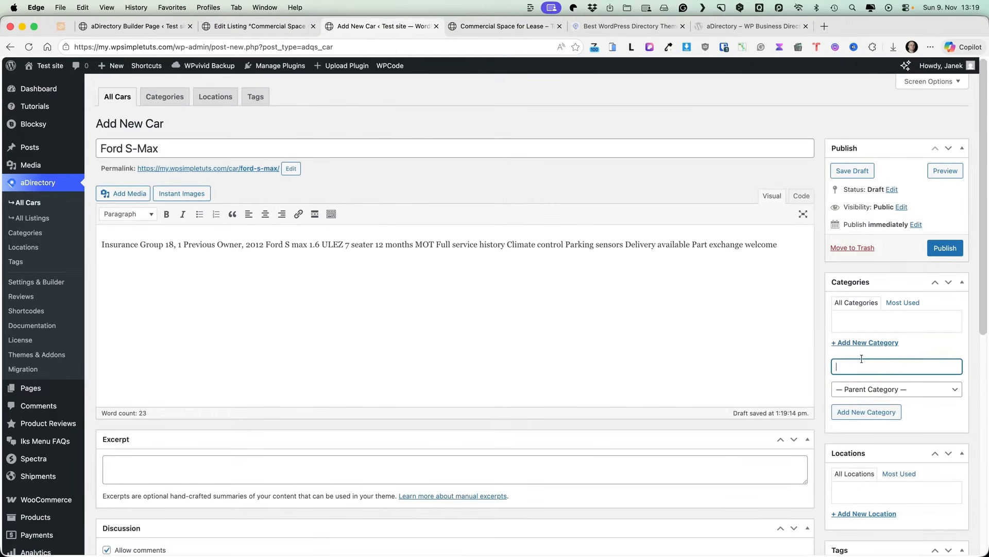
{"action": "type", "text": "Petrol"}
{"action": "key", "text": "Return"}
{"action": "scroll", "coordinate": [857, 301], "scroll_direction": "down", "scroll_amount": 5}
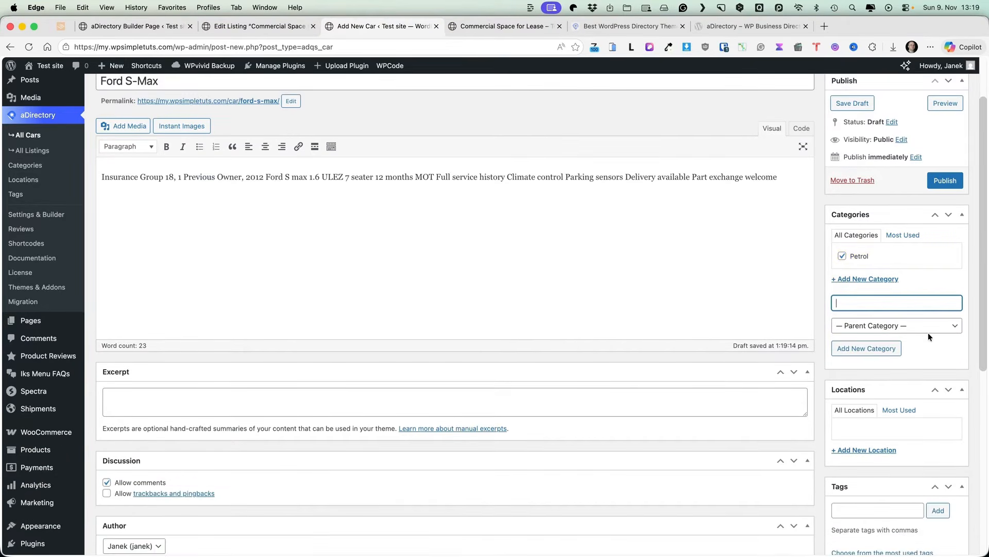
{"action": "left_click", "coordinate": [862, 271]}
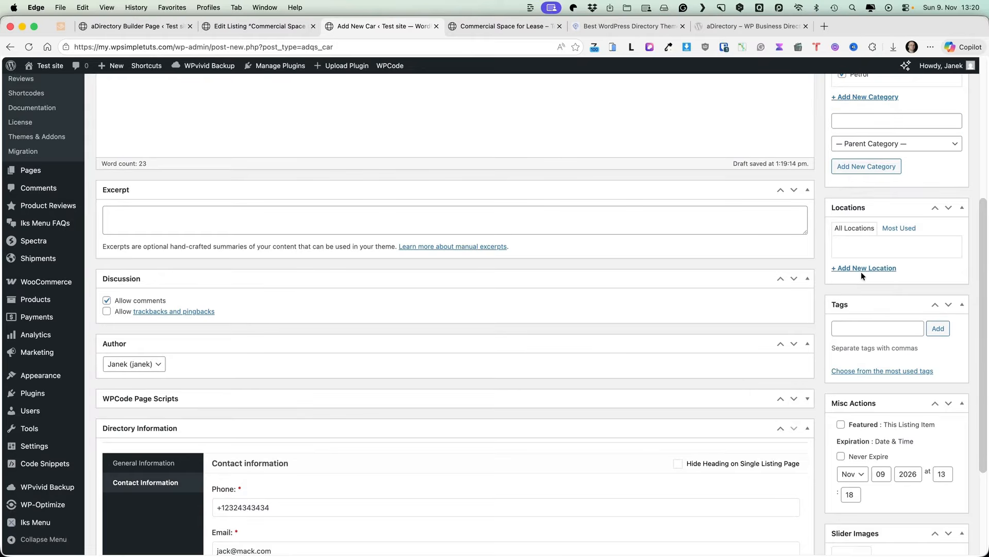
{"action": "type", "text": "London"}
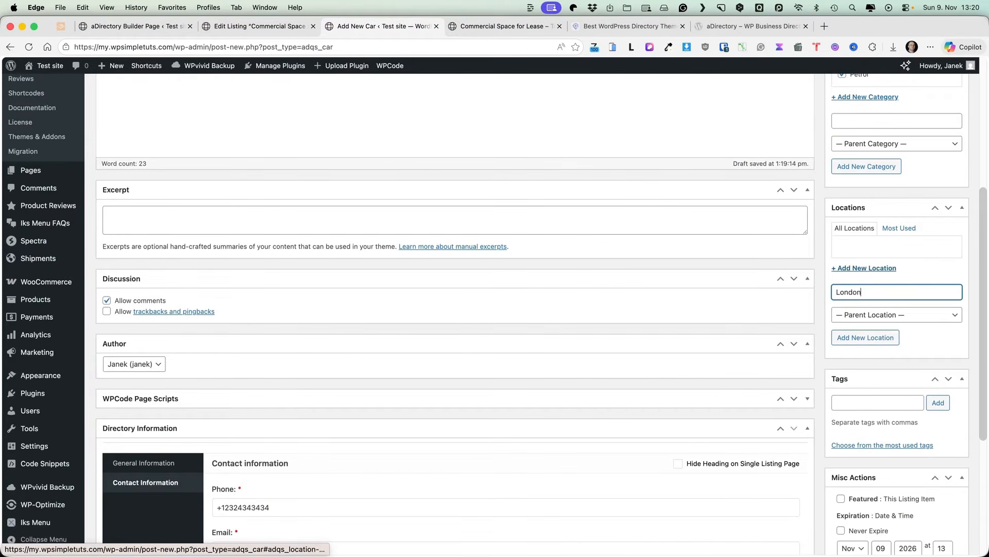
{"action": "key", "text": "Return"}
{"action": "scroll", "coordinate": [859, 251], "scroll_direction": "down", "scroll_amount": 4}
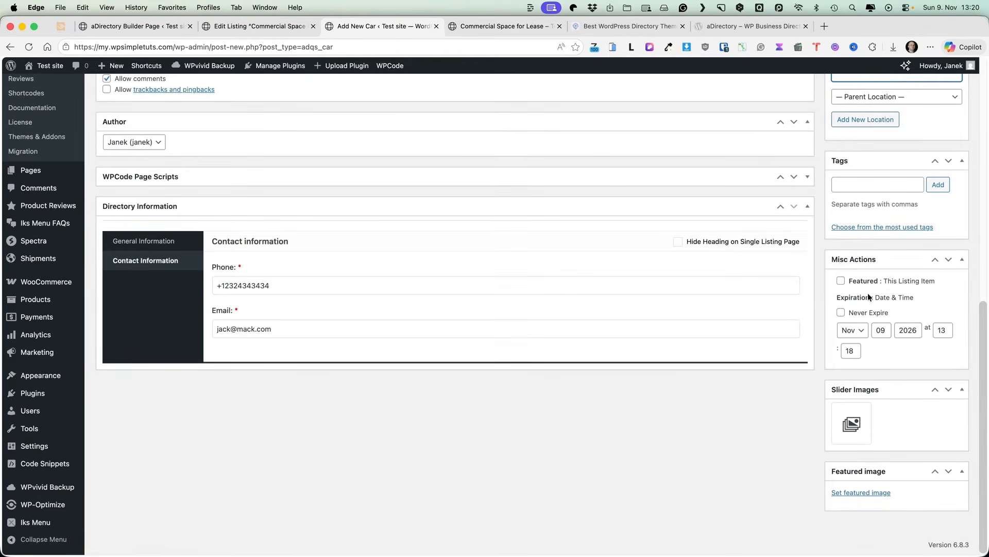
{"action": "left_click", "coordinate": [861, 492]}
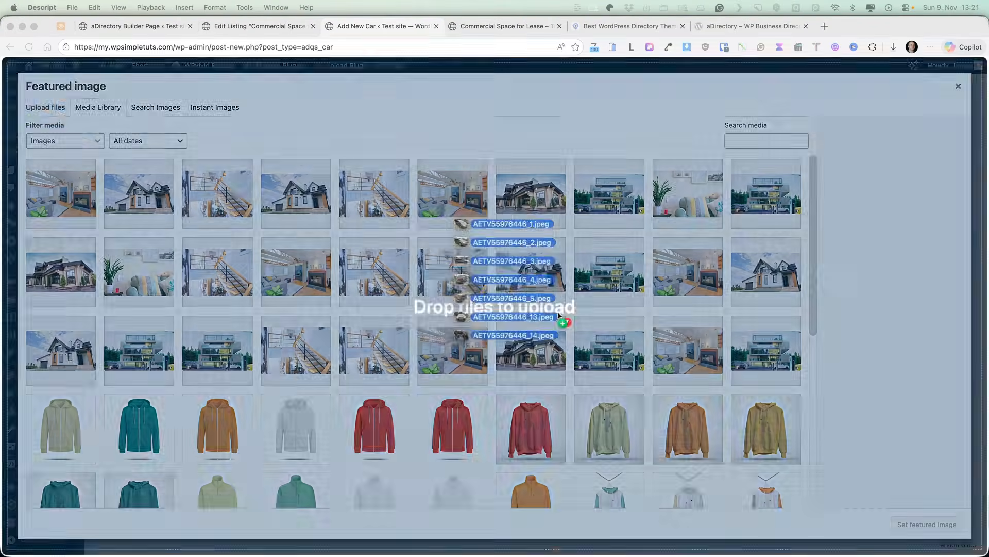
Step: Upload the car photos and set the front three-quarter shot as featured image
{"action": "left_click_drag", "start_coordinate": [562, 317], "coordinate": [602, 314]}
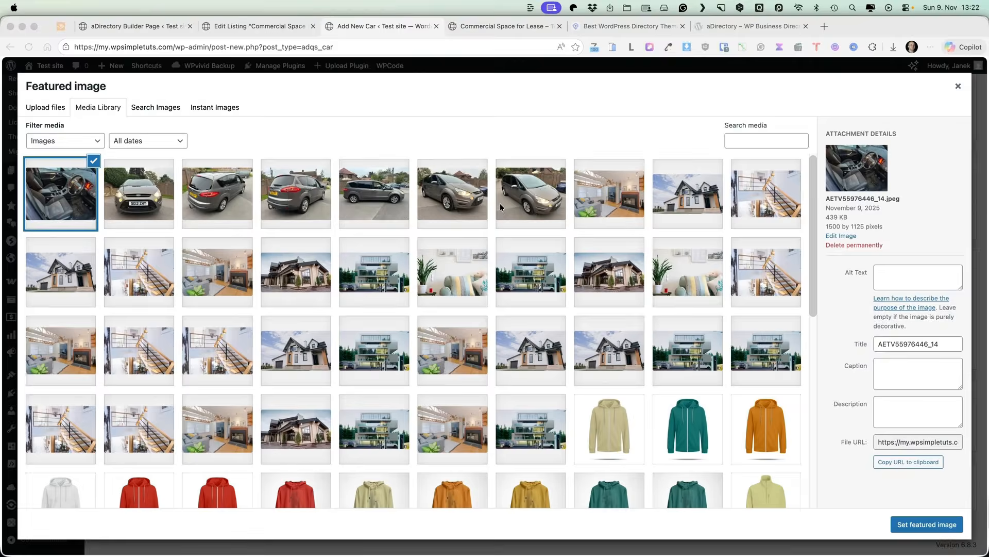
{"action": "left_click", "coordinate": [533, 194]}
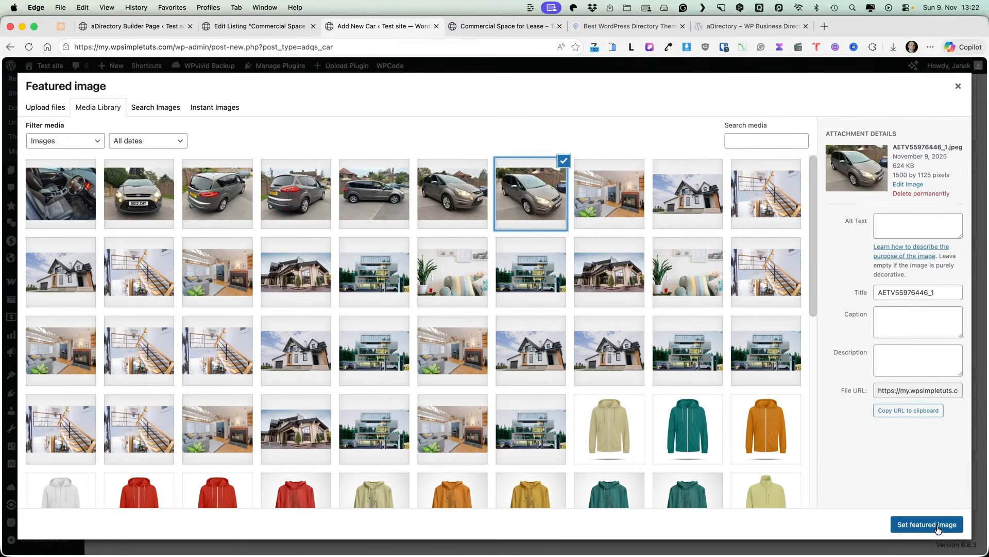
{"action": "left_click", "coordinate": [915, 524]}
Step: Add six car photos to the Slider Images gallery and publish the Ford S-Max listing
{"action": "left_click", "coordinate": [851, 418]}
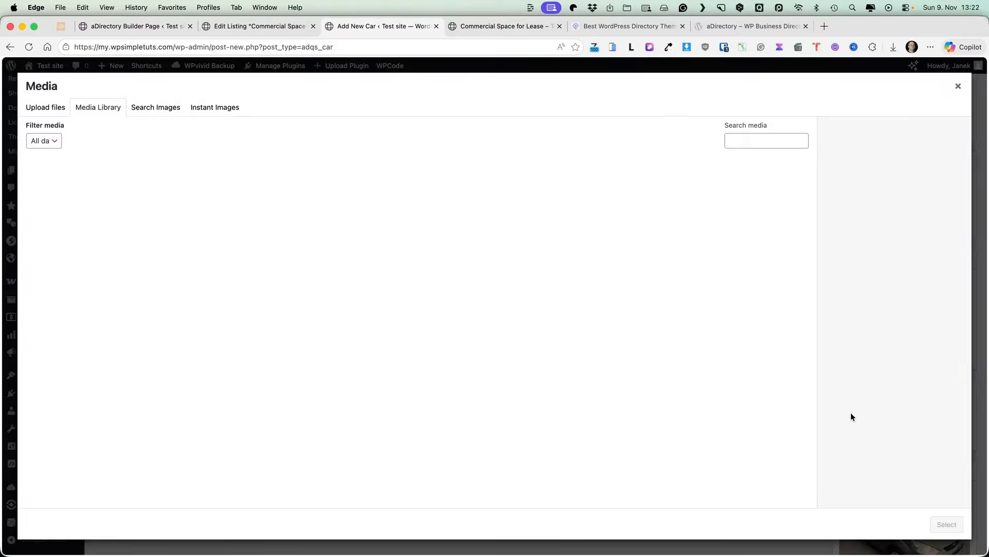
{"action": "left_click", "coordinate": [46, 195]}
{"action": "left_click", "coordinate": [127, 191]}
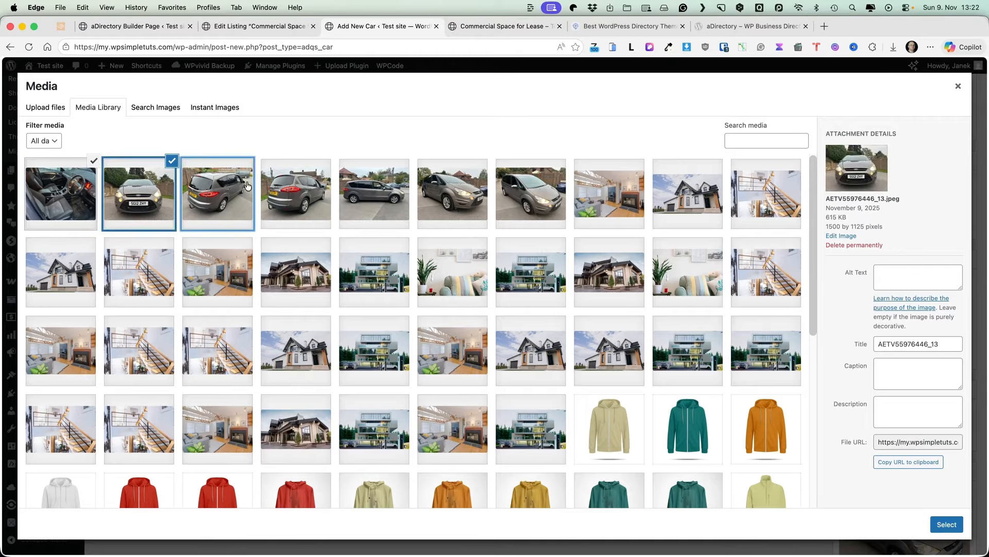
{"action": "left_click", "coordinate": [217, 192]}
{"action": "left_click", "coordinate": [316, 191]}
{"action": "left_click", "coordinate": [389, 192]}
{"action": "left_click", "coordinate": [456, 191]}
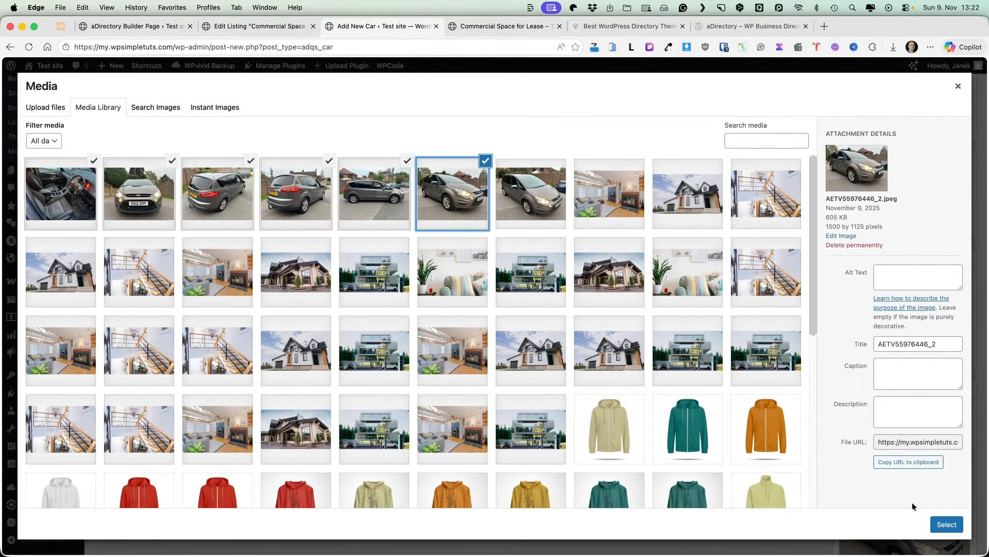
{"action": "left_click", "coordinate": [946, 524]}
{"action": "scroll", "coordinate": [678, 290], "scroll_direction": "down", "scroll_amount": 1}
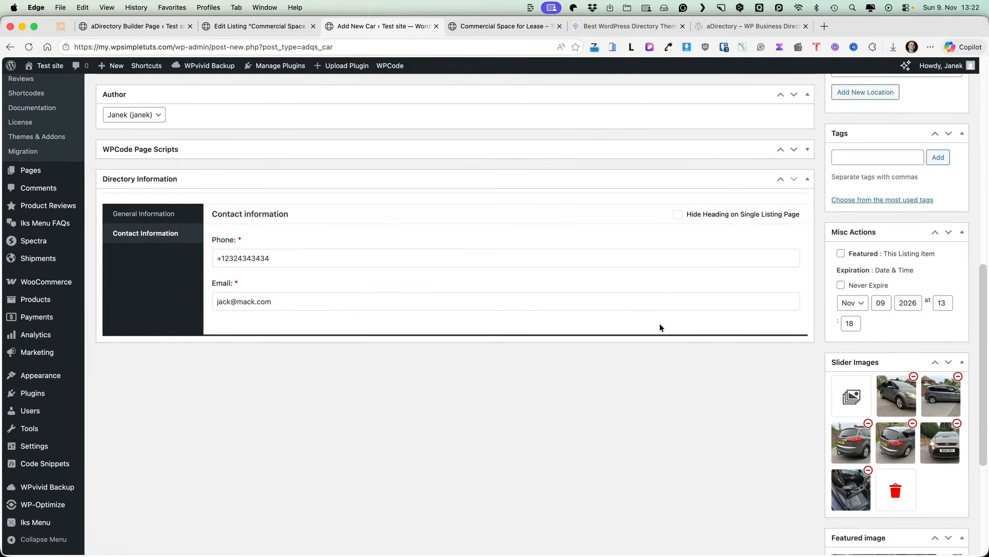
{"action": "scroll", "coordinate": [658, 325], "scroll_direction": "up", "scroll_amount": 10}
{"action": "left_click", "coordinate": [946, 208]}
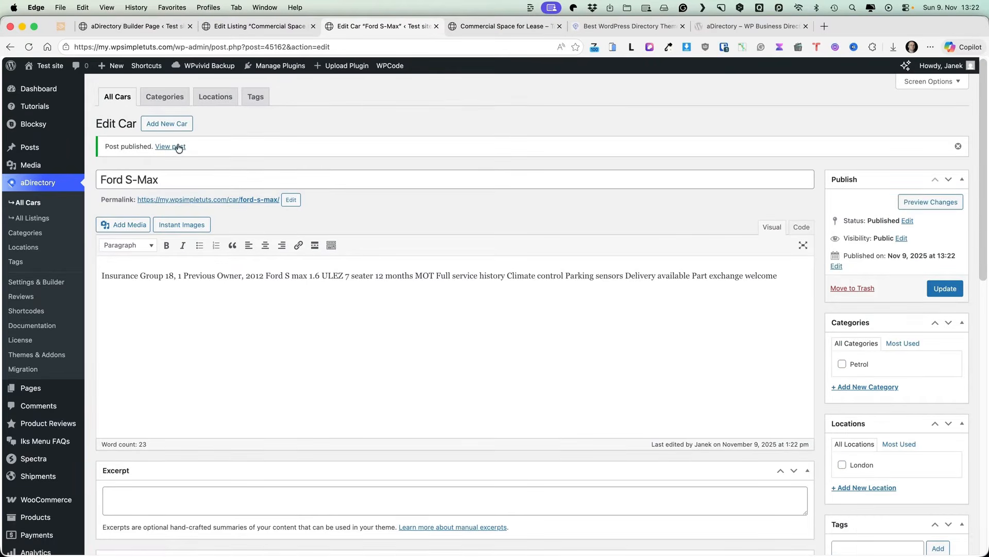
Step: View the live Ford S-Max listing and browse its photo gallery in the full-screen lightbox
{"action": "left_click", "coordinate": [178, 147], "text": "super"}
{"action": "left_click", "coordinate": [496, 26]}
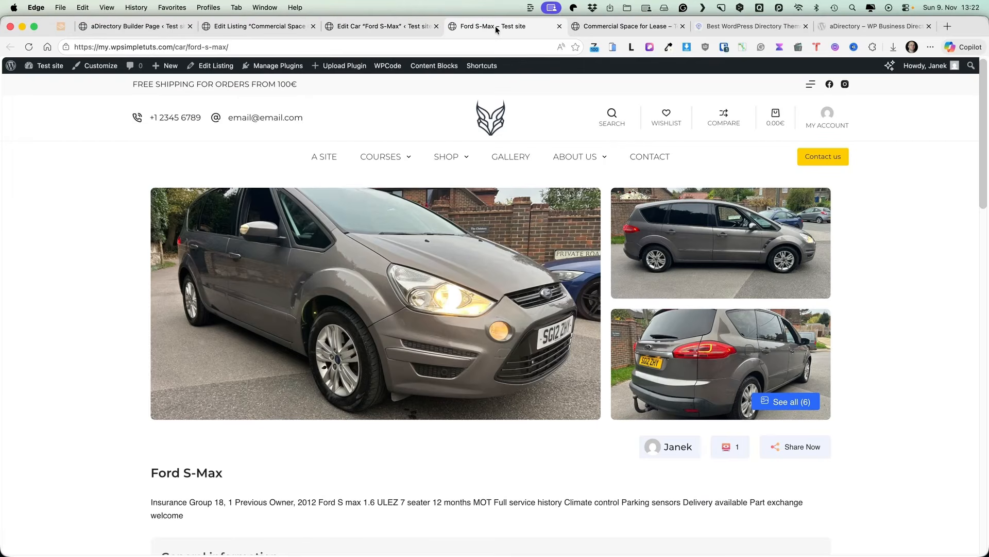
{"action": "left_click", "coordinate": [365, 311]}
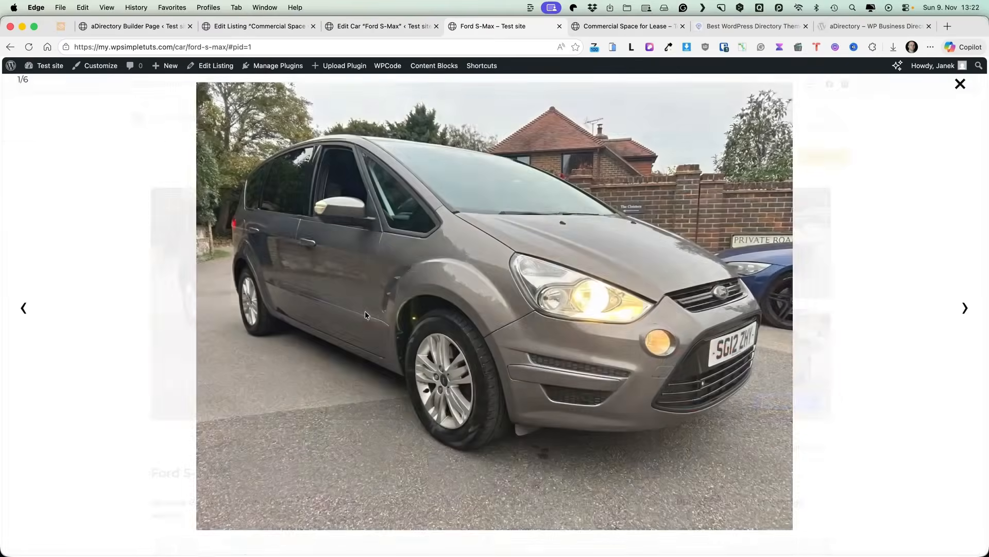
{"action": "left_click", "coordinate": [965, 309]}
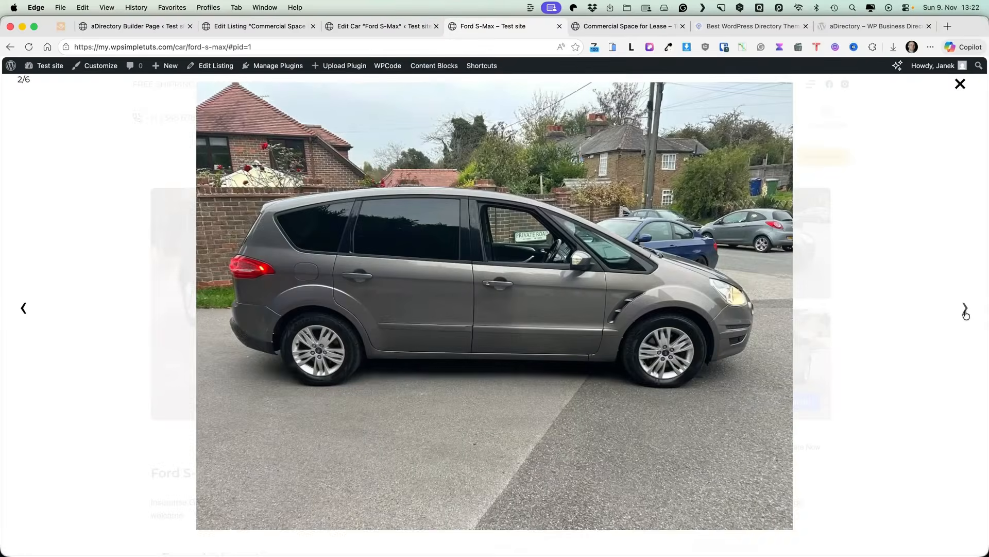
{"action": "left_click", "coordinate": [965, 309]}
{"action": "left_click", "coordinate": [960, 83]}
{"action": "scroll", "coordinate": [332, 251], "scroll_direction": "down", "scroll_amount": 12}
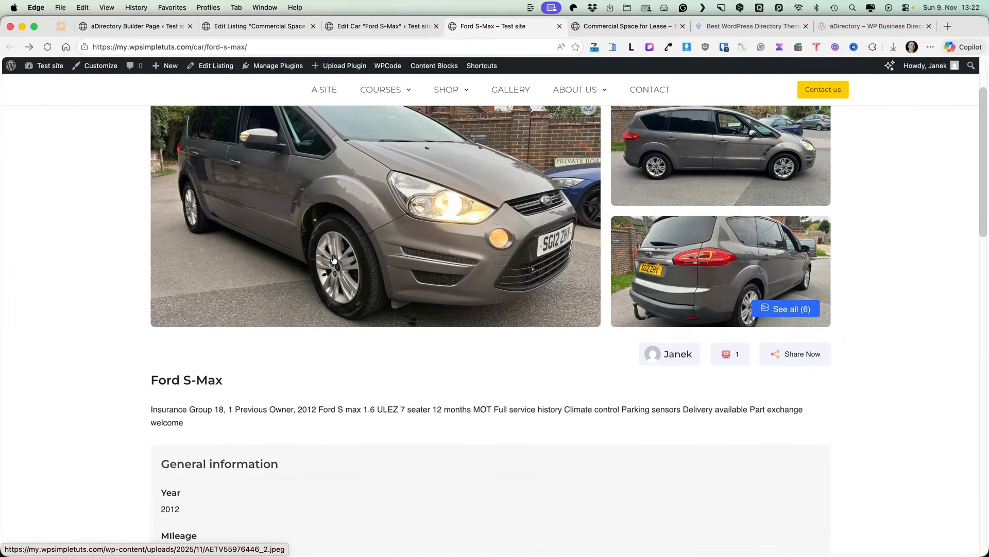
{"action": "scroll", "coordinate": [325, 263], "scroll_direction": "down", "scroll_amount": 12}
{"action": "scroll", "coordinate": [326, 262], "scroll_direction": "up", "scroll_amount": 20}
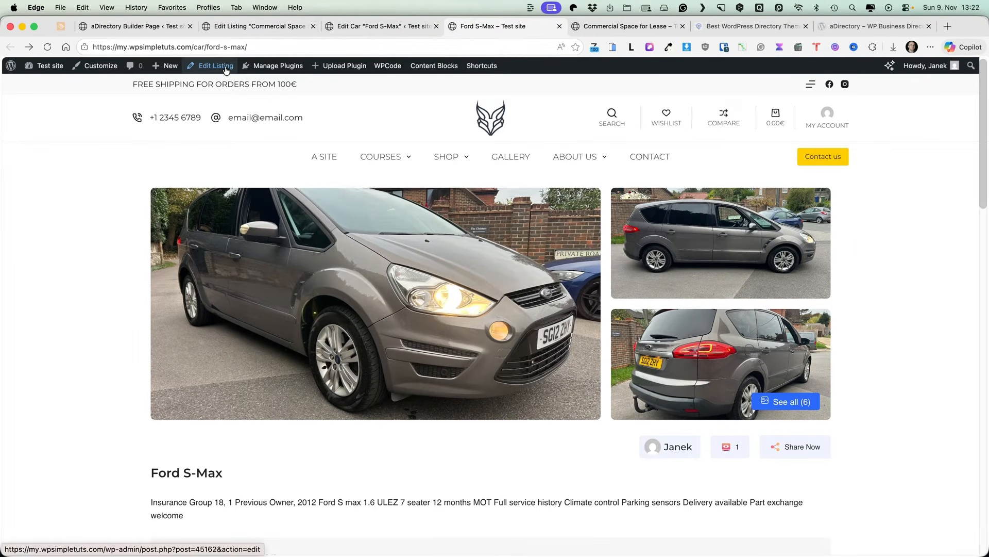
Step: Show aDirectory's General > Display Settings: 6 listings per page, 6 related listings, Grid view
{"action": "left_click", "coordinate": [141, 27]}
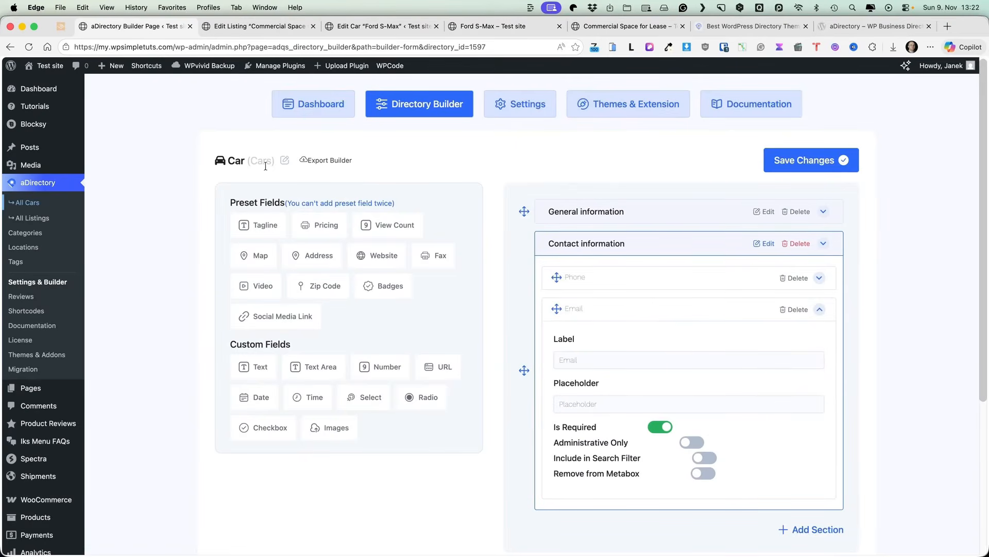
{"action": "left_click", "coordinate": [510, 115]}
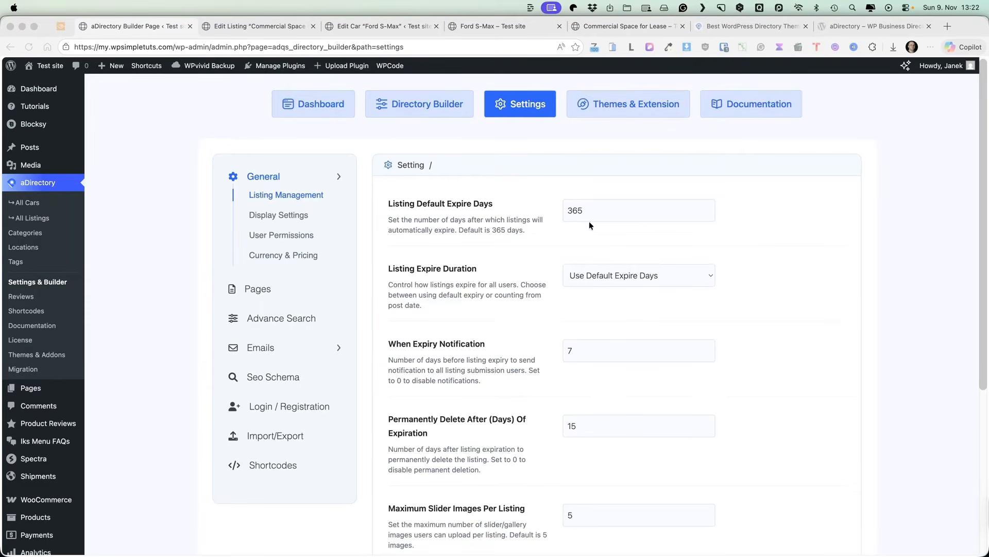
{"action": "scroll", "coordinate": [545, 304], "scroll_direction": "down", "scroll_amount": 3}
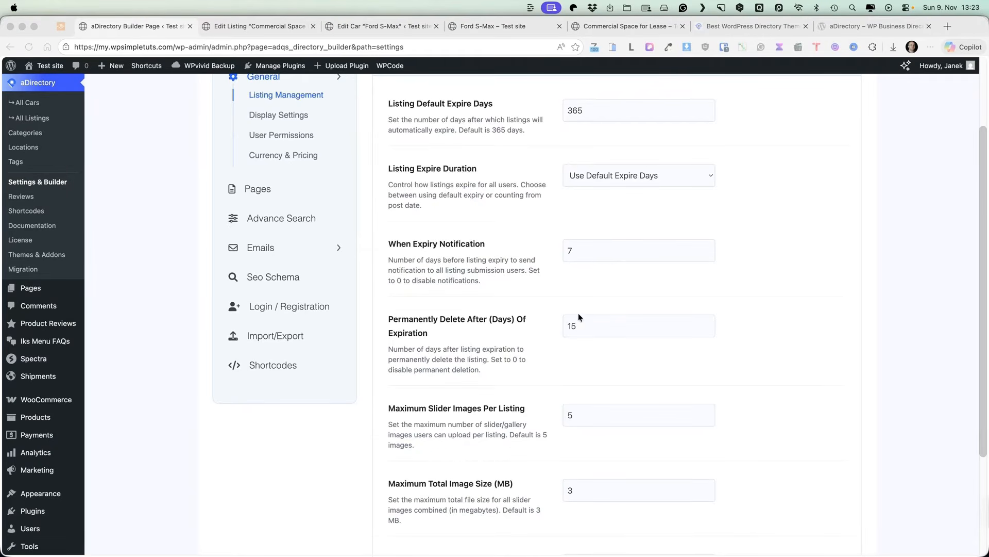
{"action": "scroll", "coordinate": [593, 324], "scroll_direction": "down", "scroll_amount": 3}
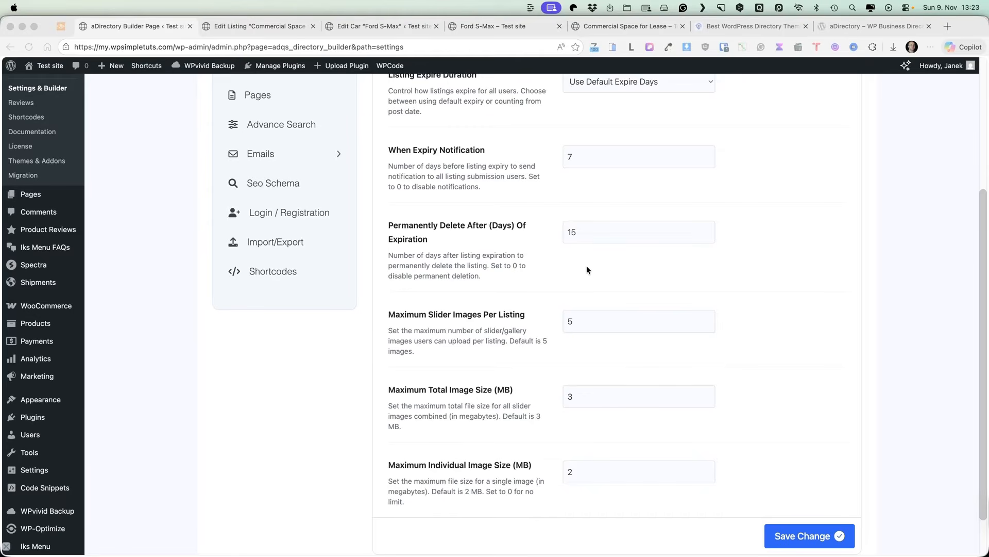
{"action": "scroll", "coordinate": [586, 268], "scroll_direction": "down", "scroll_amount": 2}
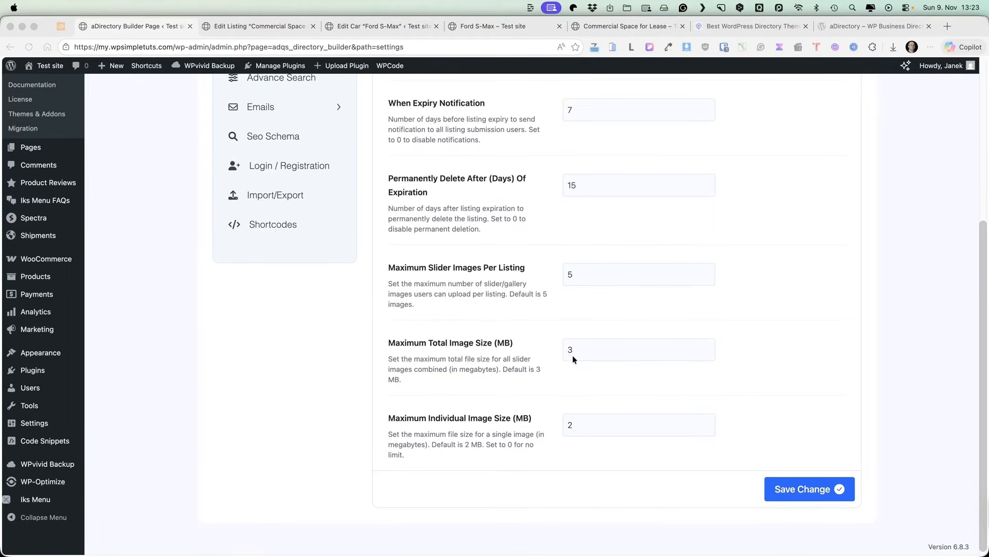
{"action": "scroll", "coordinate": [574, 384], "scroll_direction": "up", "scroll_amount": 5}
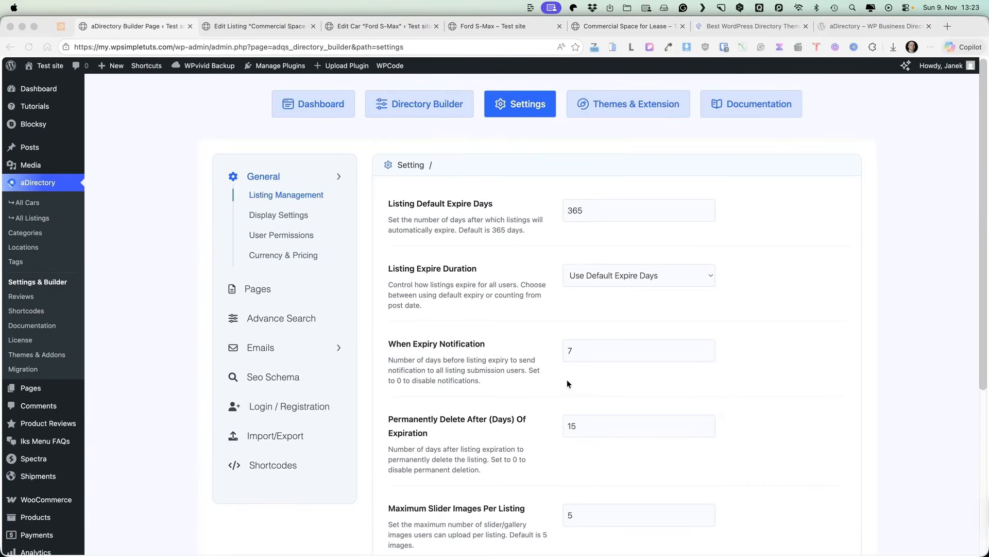
{"action": "left_click", "coordinate": [272, 219]}
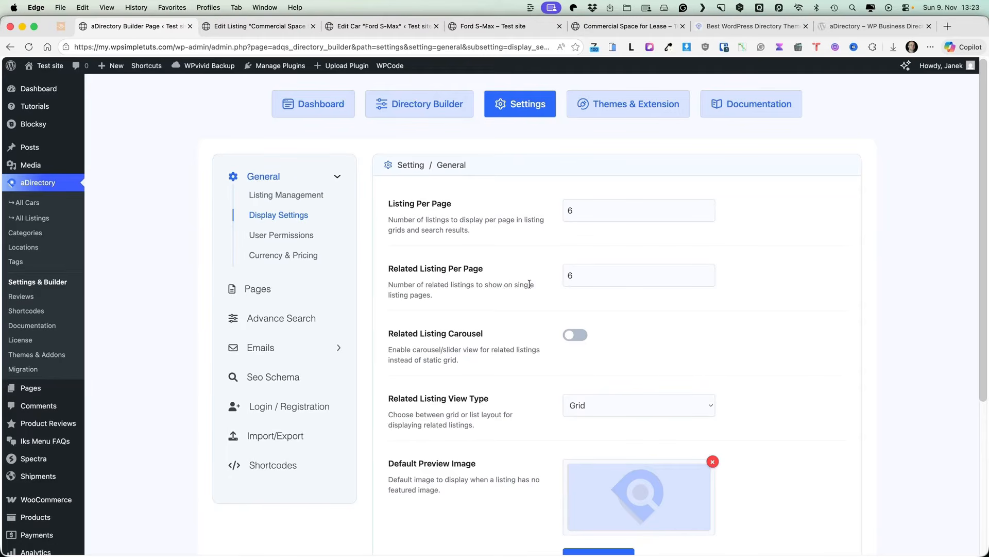
{"action": "scroll", "coordinate": [559, 355], "scroll_direction": "down", "scroll_amount": 3}
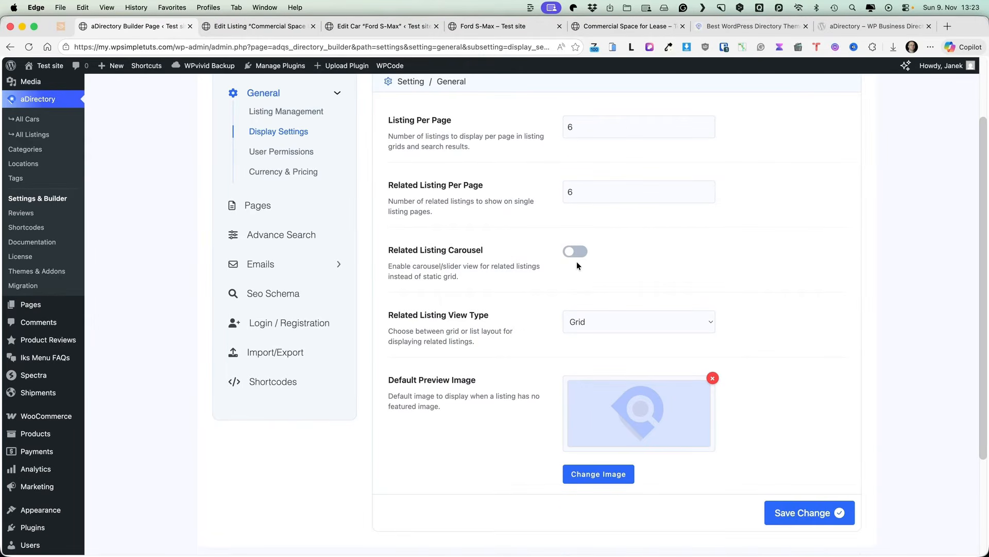
Step: Keep the related listings layout set to Grid
{"action": "left_click", "coordinate": [599, 325]}
{"action": "left_click", "coordinate": [746, 274]}
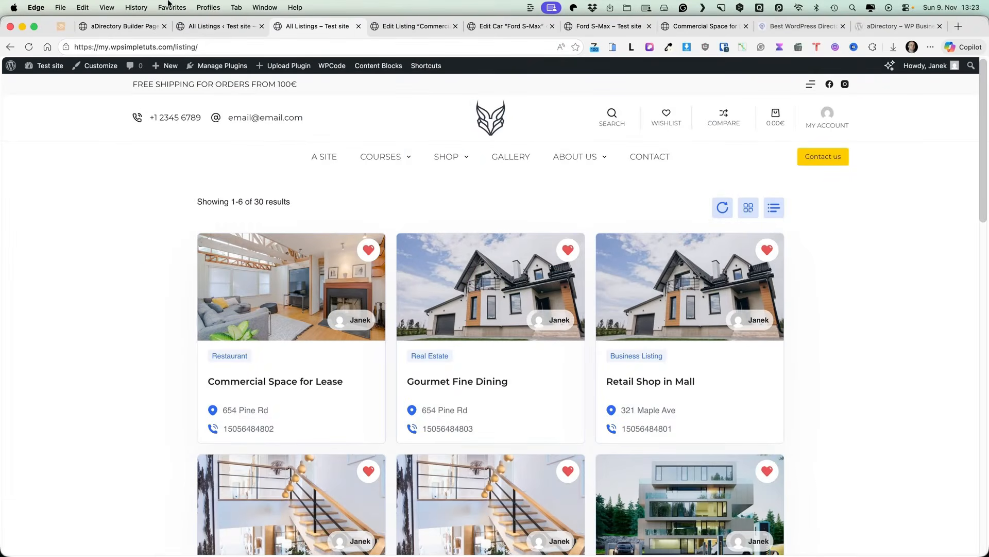
{"action": "scroll", "coordinate": [44, 231], "scroll_direction": "down", "scroll_amount": 3}
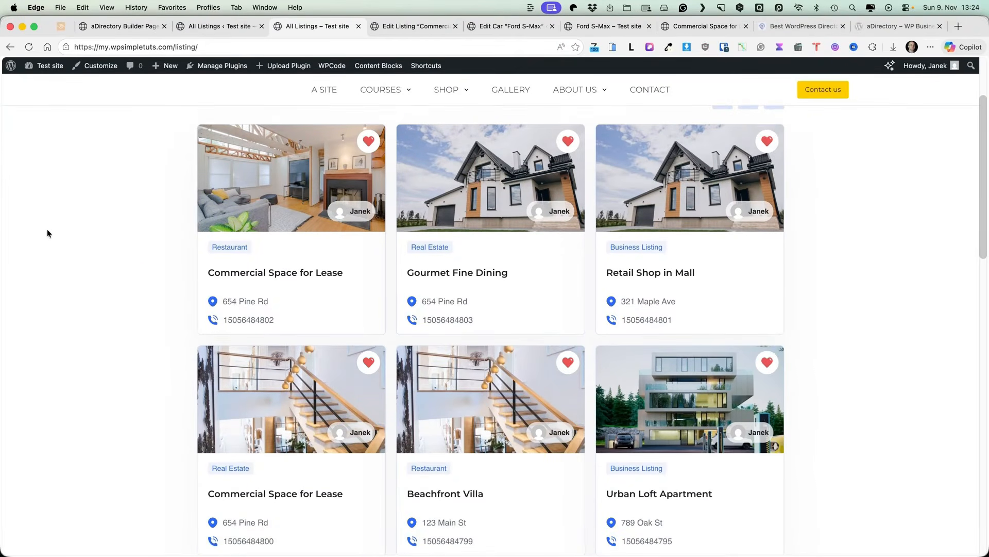
{"action": "scroll", "coordinate": [47, 229], "scroll_direction": "down", "scroll_amount": 5}
{"action": "scroll", "coordinate": [48, 228], "scroll_direction": "up", "scroll_amount": 10}
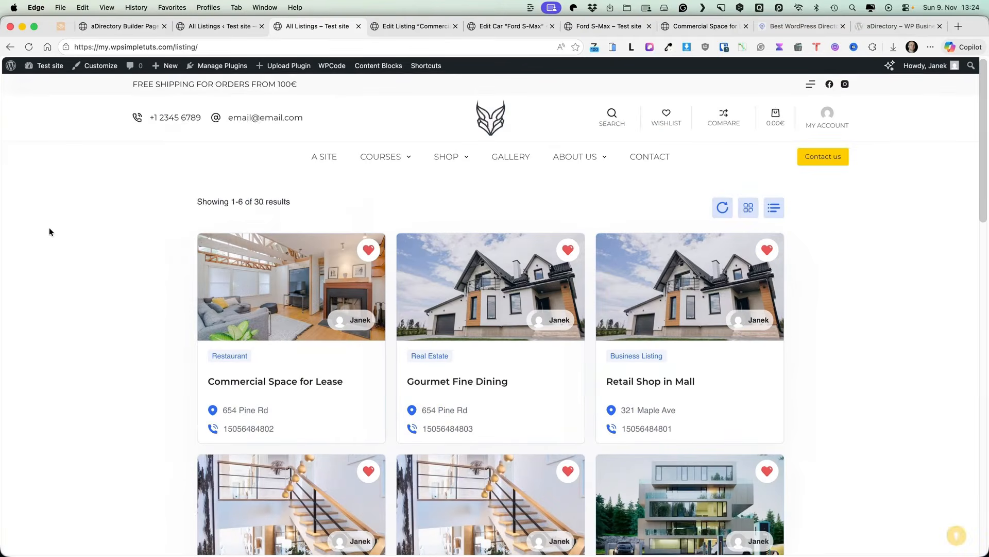
Step: Switch the All Listings archive to list view and favourite Commercial Space for Lease
{"action": "left_click", "coordinate": [779, 213]}
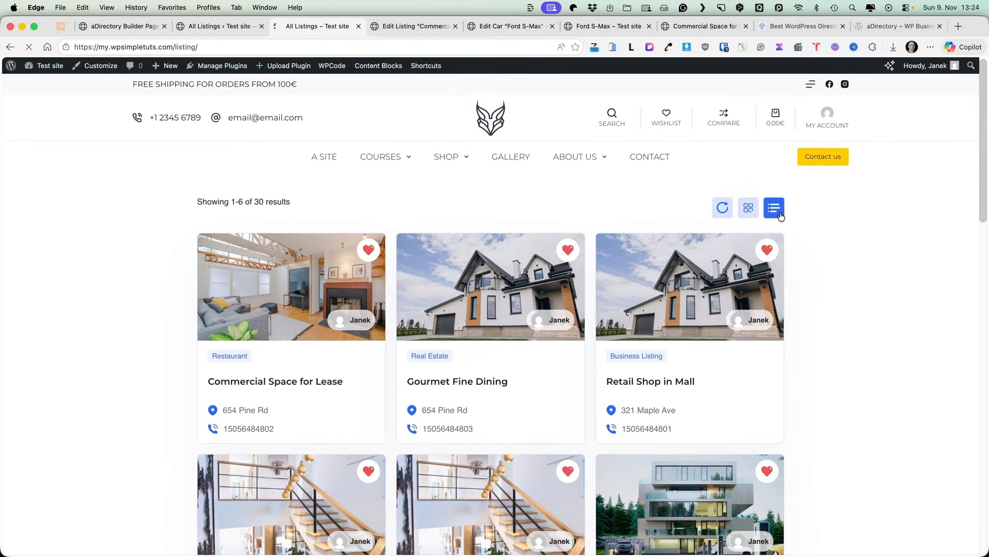
{"action": "scroll", "coordinate": [86, 252], "scroll_direction": "down", "scroll_amount": 7}
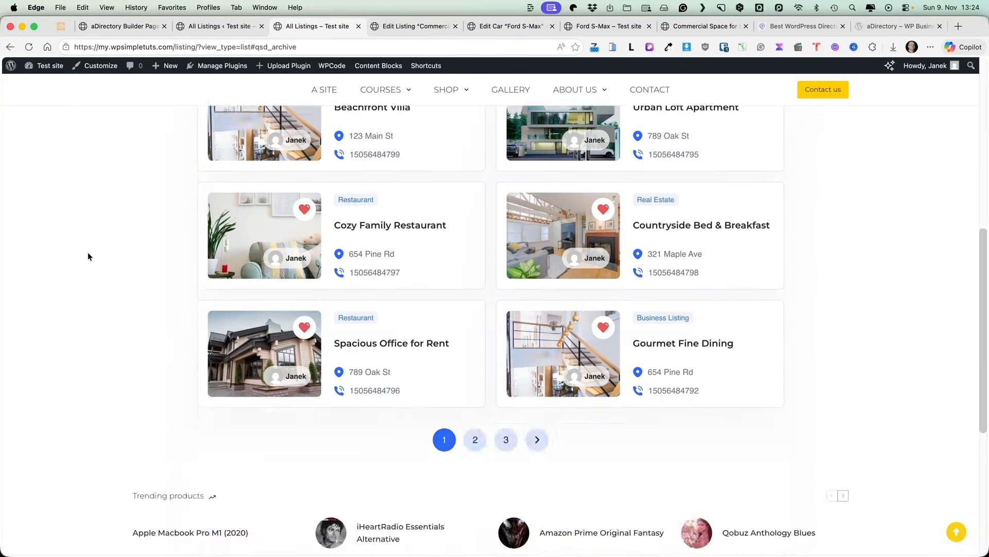
{"action": "scroll", "coordinate": [89, 255], "scroll_direction": "down", "scroll_amount": 3}
{"action": "scroll", "coordinate": [462, 279], "scroll_direction": "up", "scroll_amount": 8}
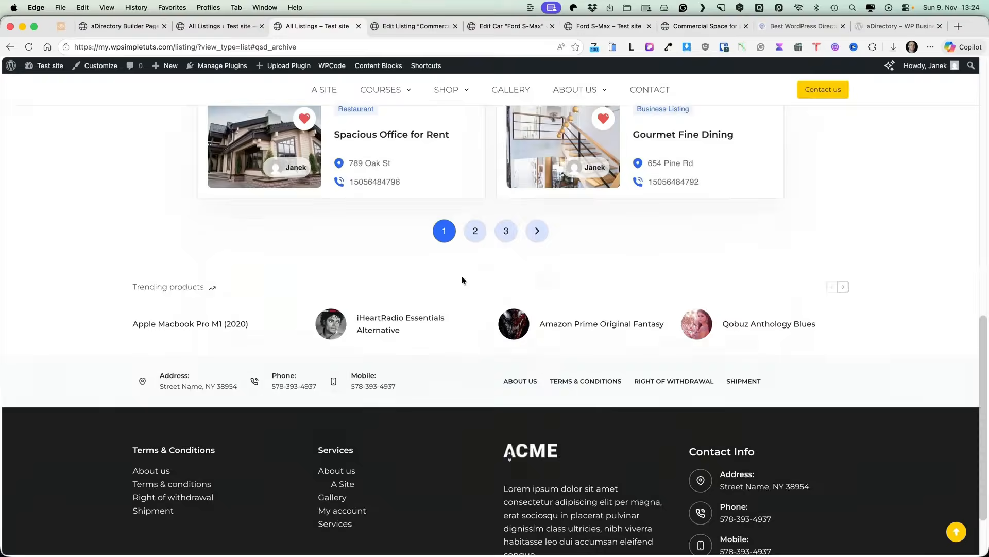
{"action": "scroll", "coordinate": [449, 274], "scroll_direction": "up", "scroll_amount": 5}
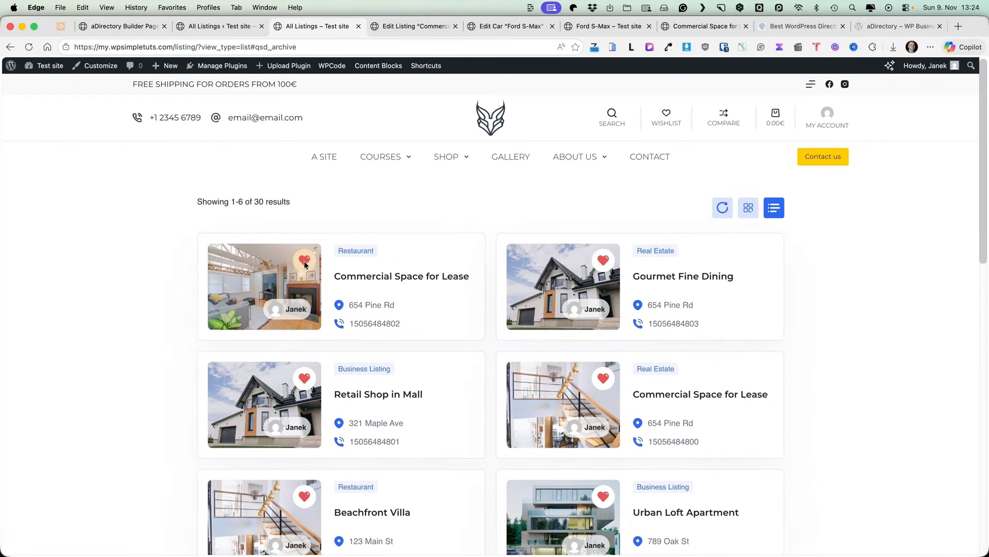
{"action": "left_click", "coordinate": [305, 262]}
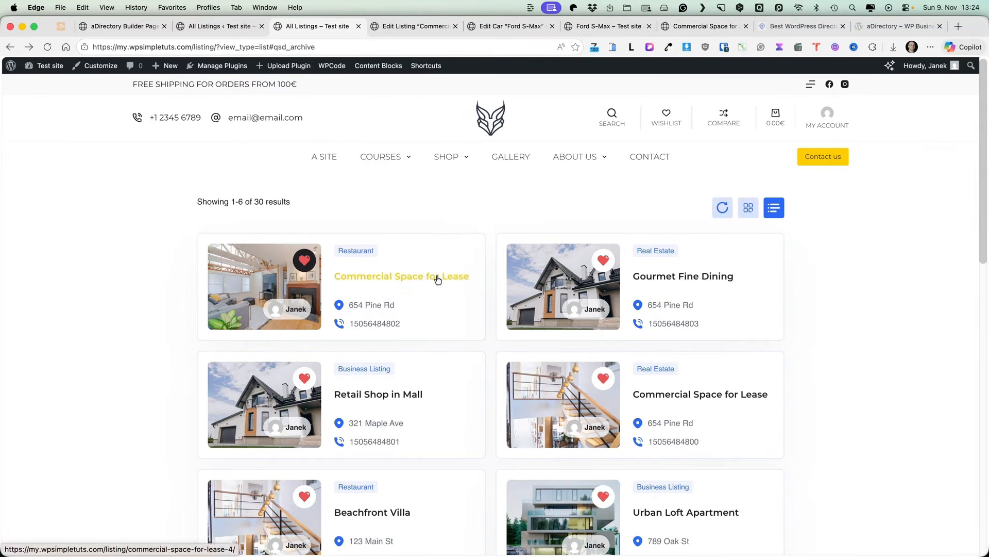
Step: Show aDirectory's Pages settings and open the WordPress Pages list in a background tab
{"action": "left_click", "coordinate": [110, 26]}
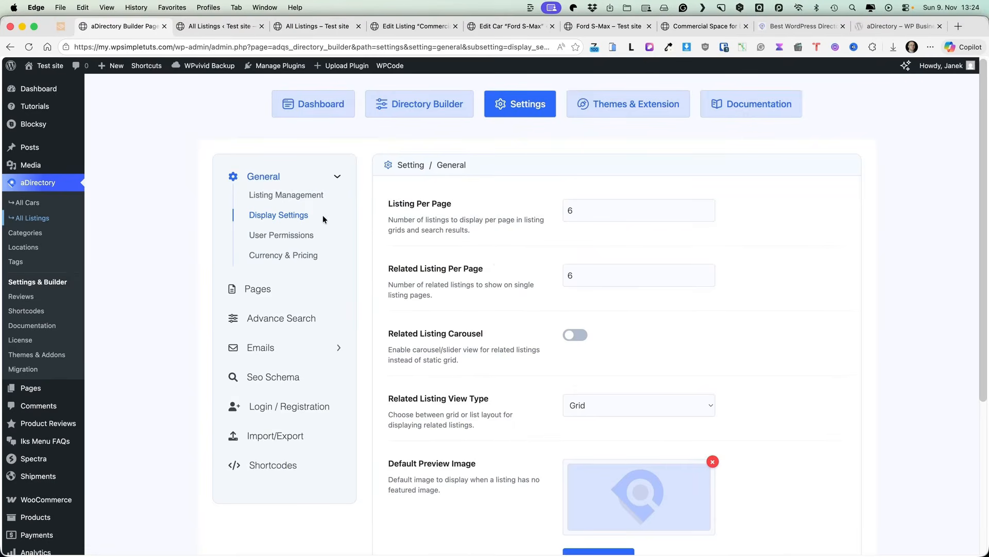
{"action": "left_click", "coordinate": [263, 238]}
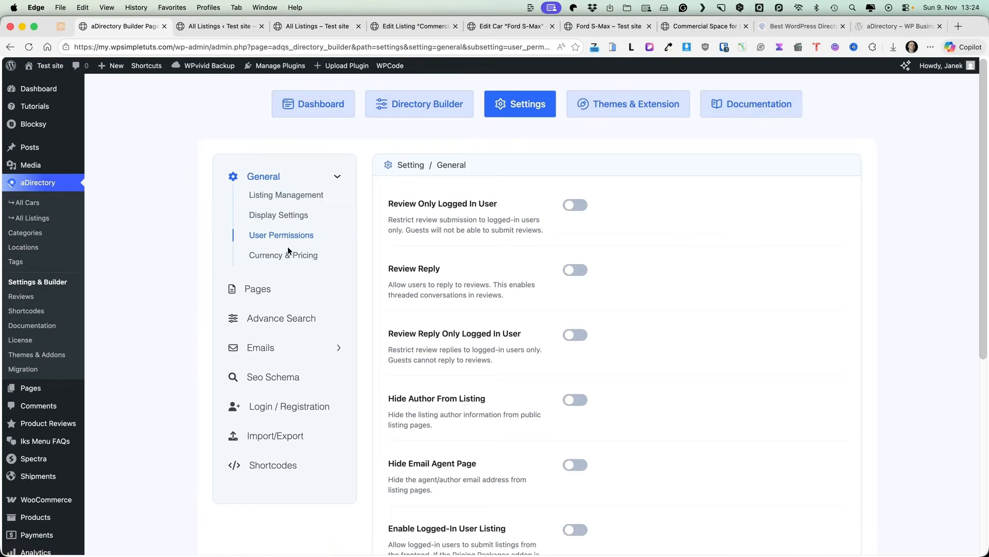
{"action": "left_click", "coordinate": [278, 255]}
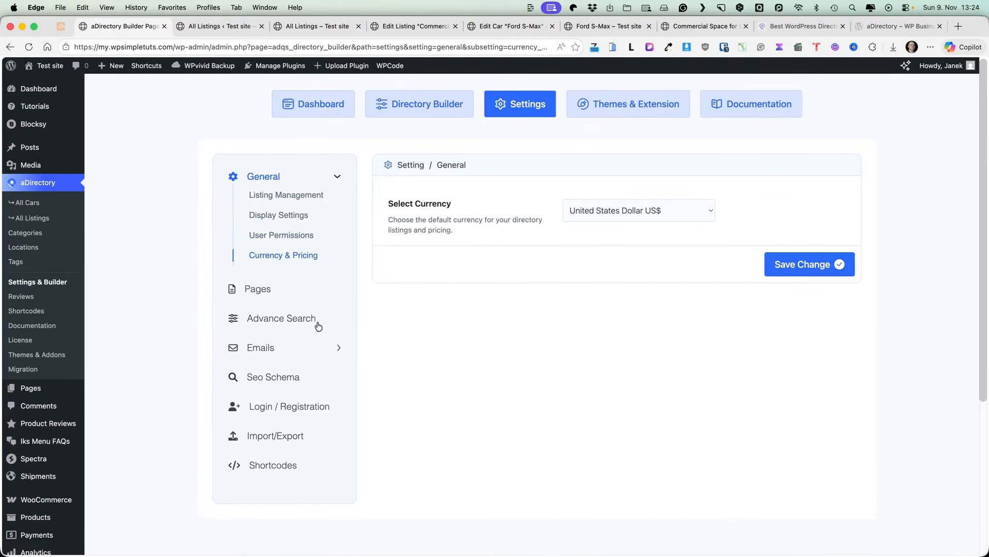
{"action": "left_click", "coordinate": [243, 292]}
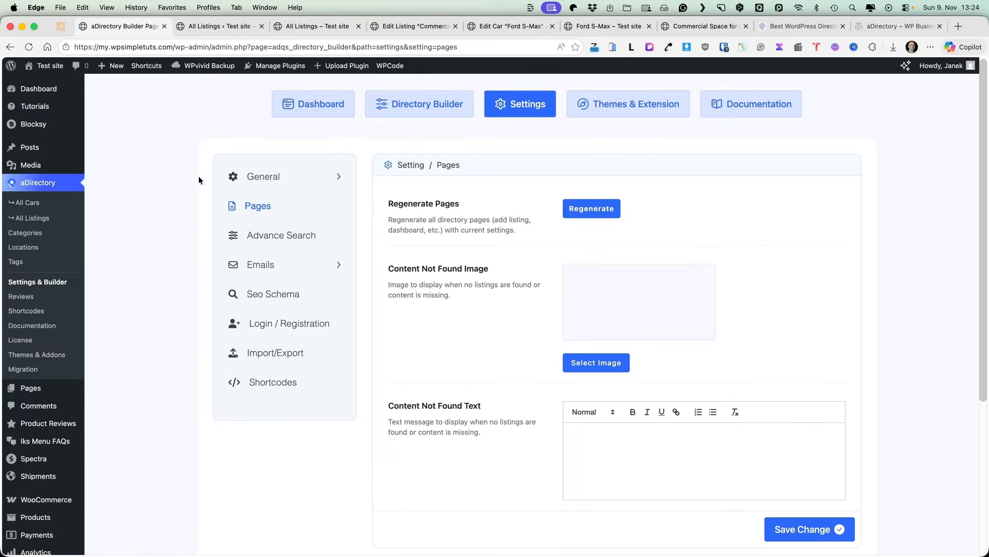
{"action": "mouse_move", "coordinate": [42, 140]}
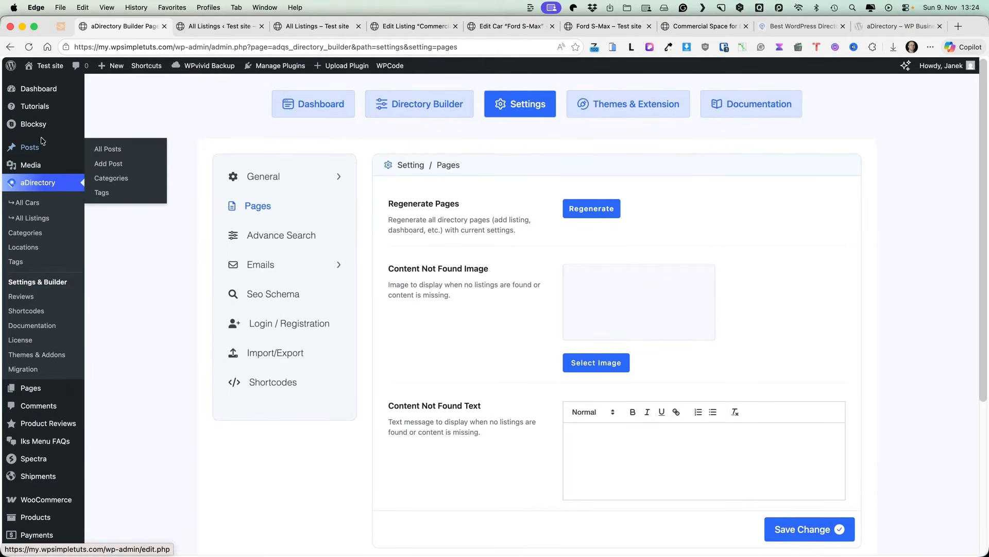
{"action": "left_click", "coordinate": [105, 402], "text": "super"}
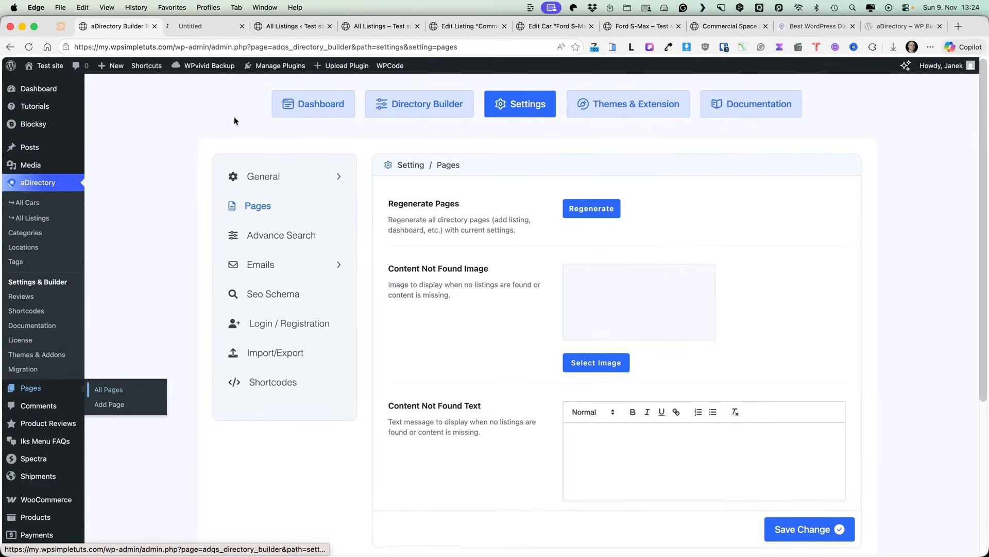
Step: Browse the 46-item Pages list and open the public Add Listing page in a new tab
{"action": "left_click", "coordinate": [199, 24]}
{"action": "scroll", "coordinate": [238, 214], "scroll_direction": "down", "scroll_amount": 3}
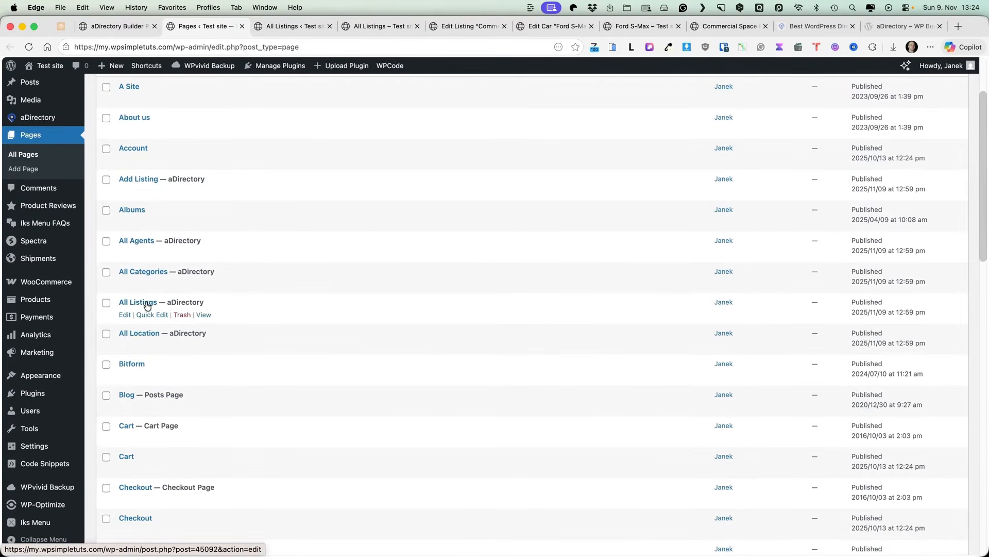
{"action": "scroll", "coordinate": [137, 340], "scroll_direction": "down", "scroll_amount": 5}
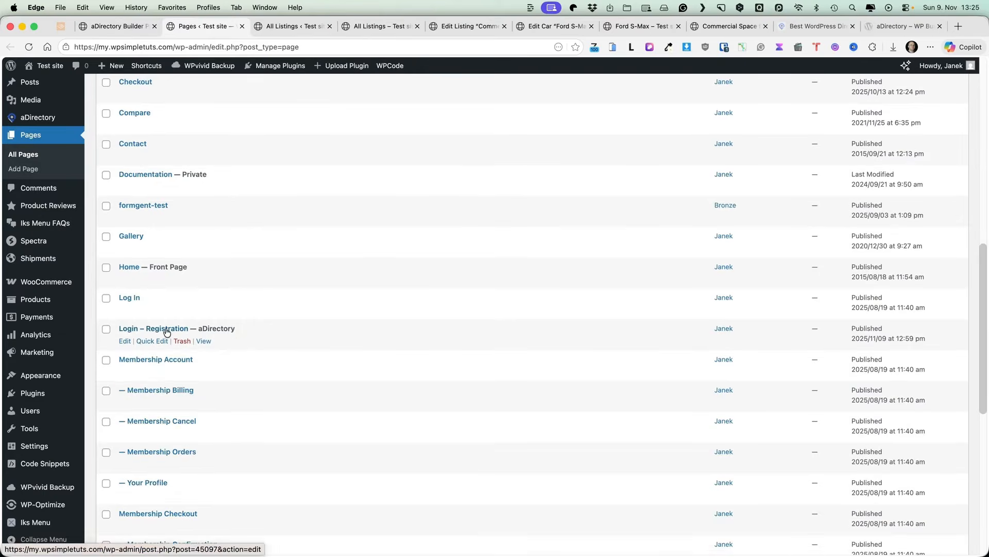
{"action": "scroll", "coordinate": [167, 332], "scroll_direction": "down", "scroll_amount": 4}
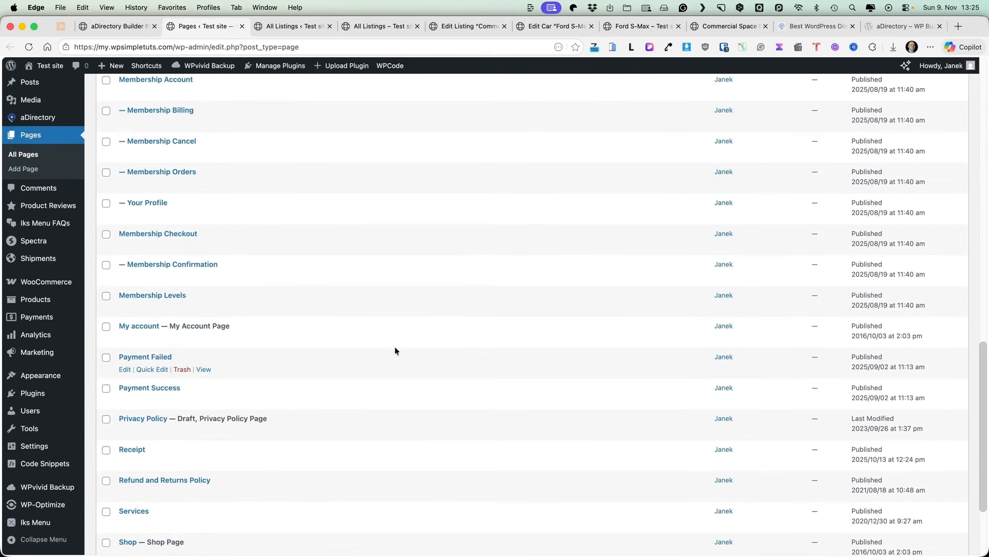
{"action": "scroll", "coordinate": [394, 346], "scroll_direction": "down", "scroll_amount": 2}
{"action": "scroll", "coordinate": [394, 347], "scroll_direction": "down", "scroll_amount": 1}
{"action": "scroll", "coordinate": [394, 347], "scroll_direction": "up", "scroll_amount": 15}
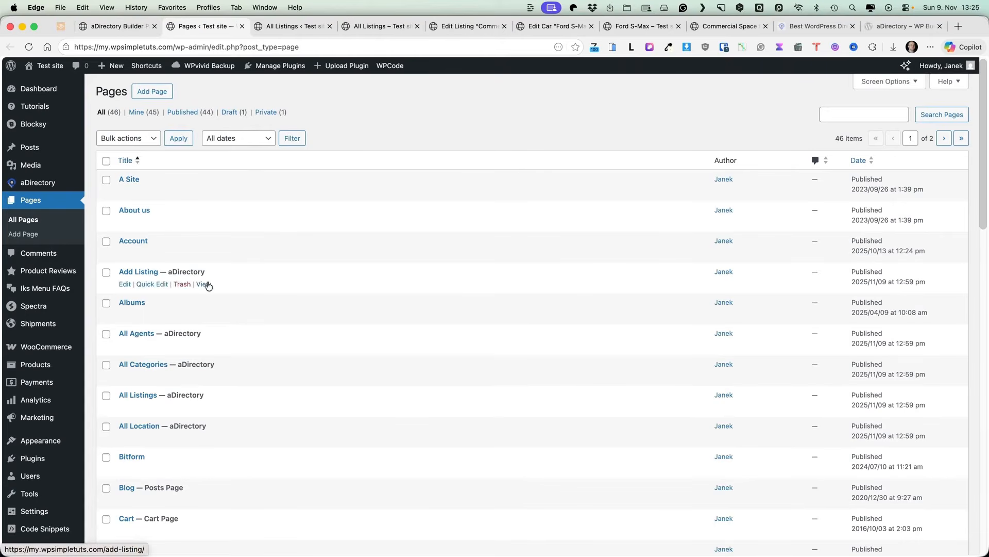
{"action": "left_click", "coordinate": [203, 284], "text": "super"}
Step: Open the Car submission form on the public Add Listing page, then go back to Pages
{"action": "left_click", "coordinate": [264, 27]}
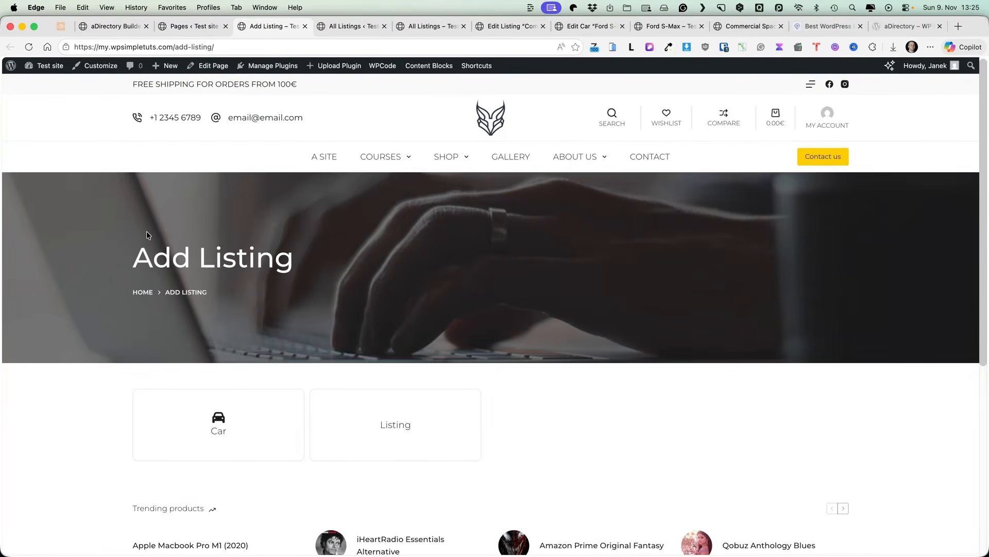
{"action": "scroll", "coordinate": [147, 231], "scroll_direction": "down", "scroll_amount": 2}
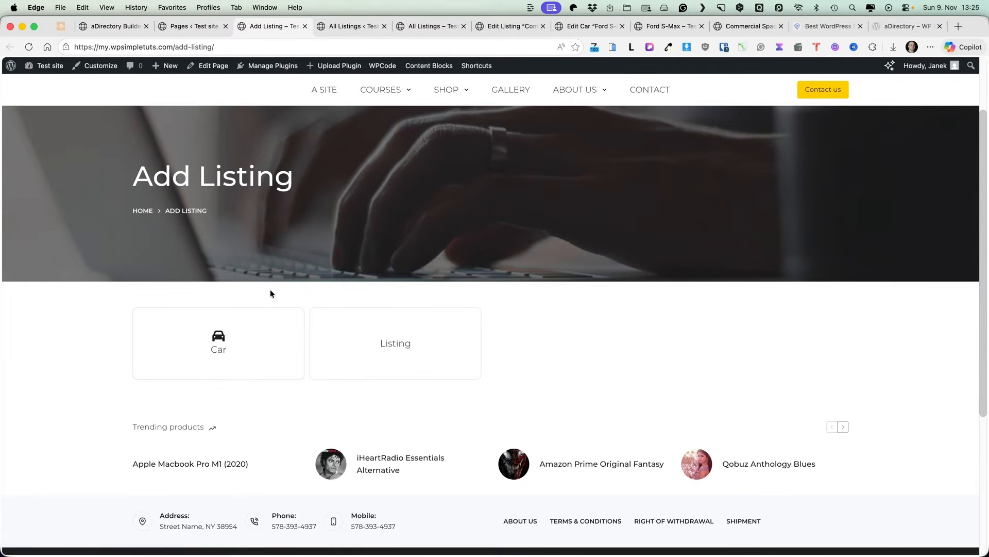
{"action": "left_click", "coordinate": [218, 338]}
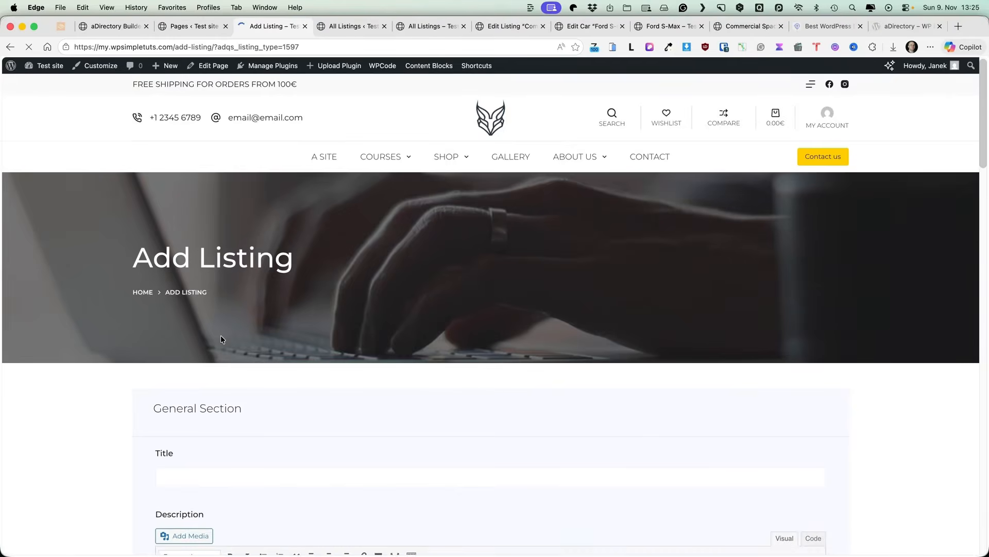
{"action": "scroll", "coordinate": [306, 278], "scroll_direction": "down", "scroll_amount": 6}
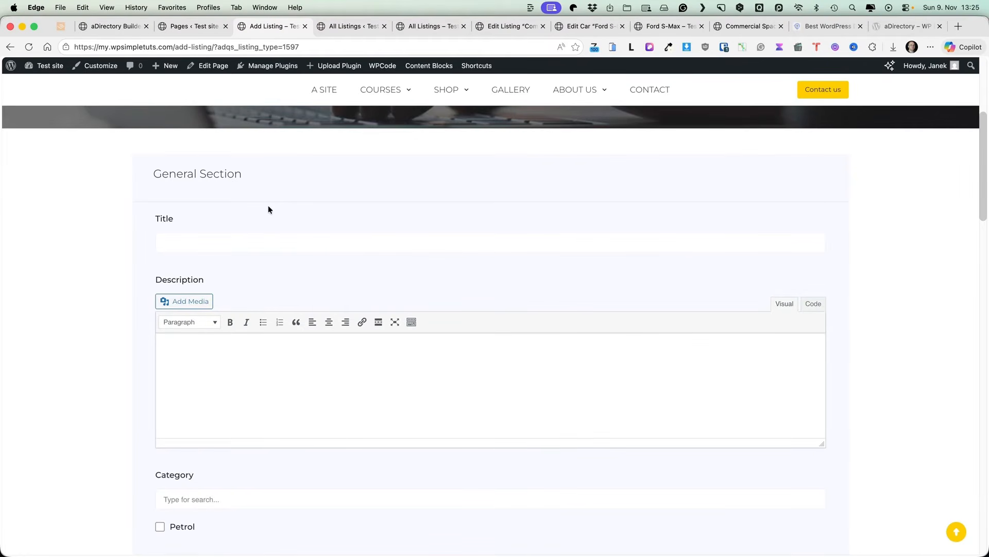
{"action": "key", "text": "ctrl+shift+Tab"}
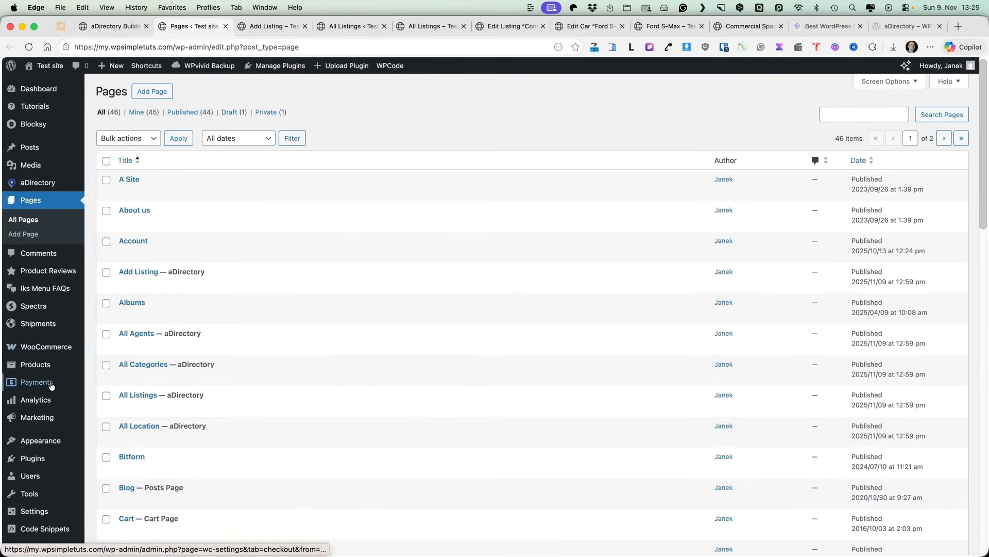
Step: Add the Add Listing and All Listings pages to the Main menu
{"action": "mouse_move", "coordinate": [59, 452]}
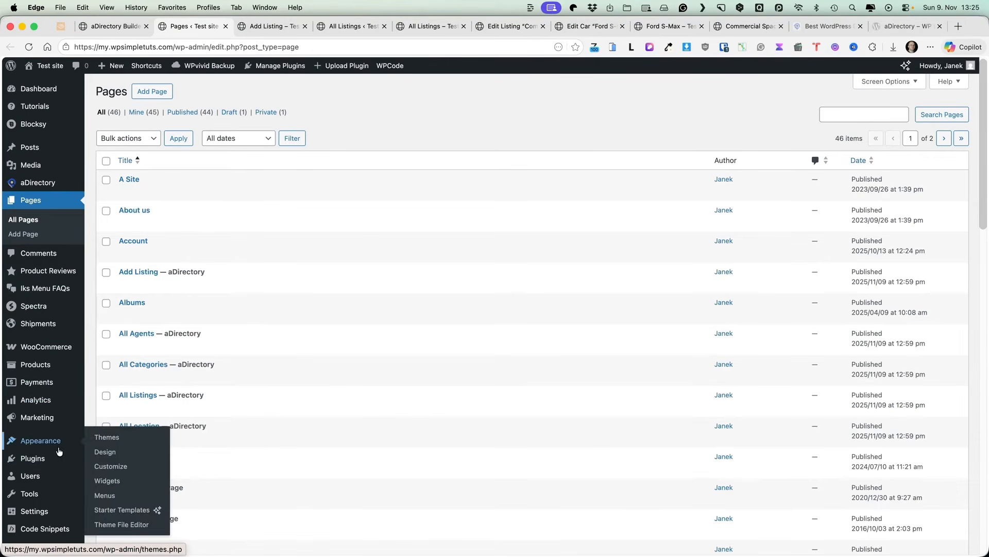
{"action": "left_click", "coordinate": [111, 496]}
{"action": "left_click", "coordinate": [114, 312]}
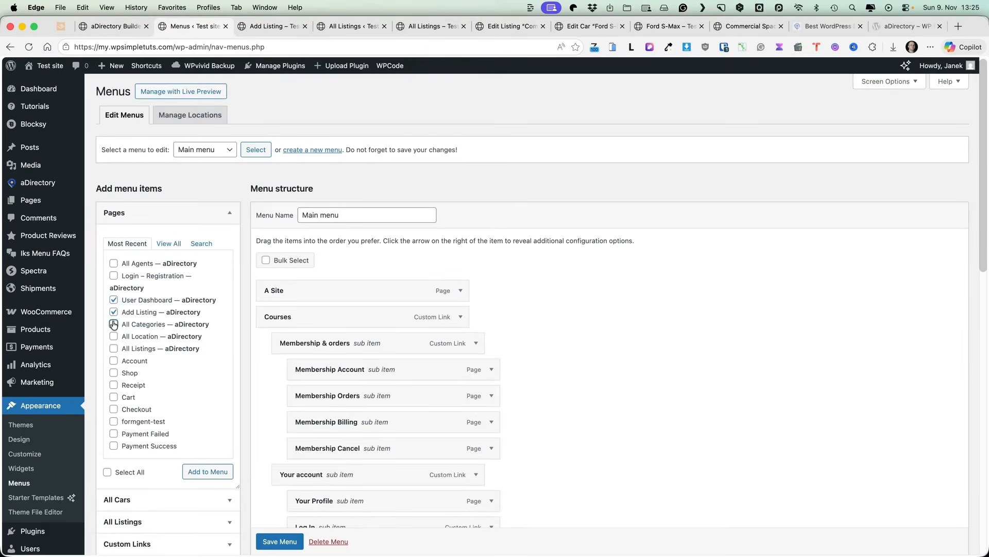
{"action": "left_click", "coordinate": [113, 348]}
{"action": "left_click", "coordinate": [208, 472]}
Step: Move All Listings above User Dashboard, save the menu, and reload the front end
{"action": "scroll", "coordinate": [289, 271], "scroll_direction": "down", "scroll_amount": 10}
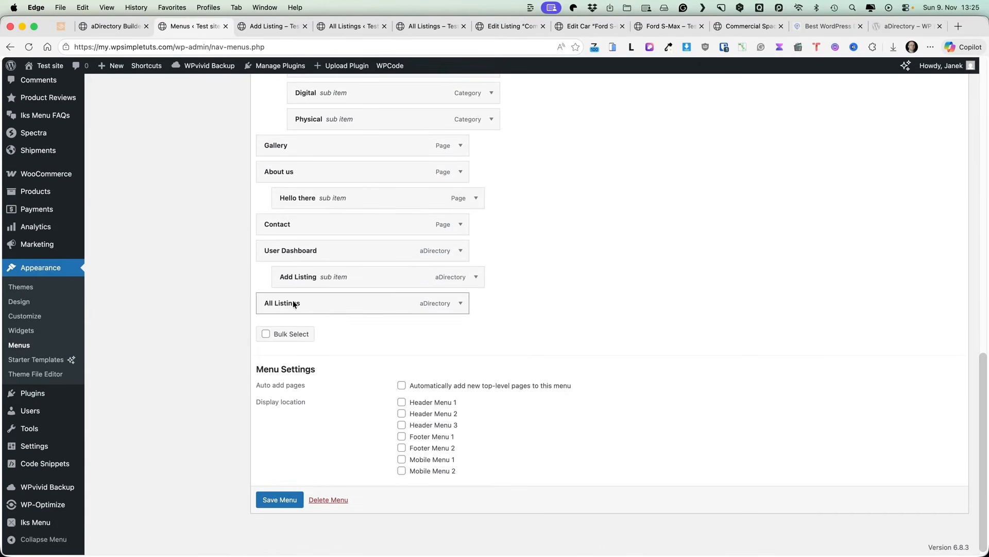
{"action": "left_click_drag", "start_coordinate": [292, 300], "coordinate": [294, 250]}
{"action": "left_click", "coordinate": [283, 499]}
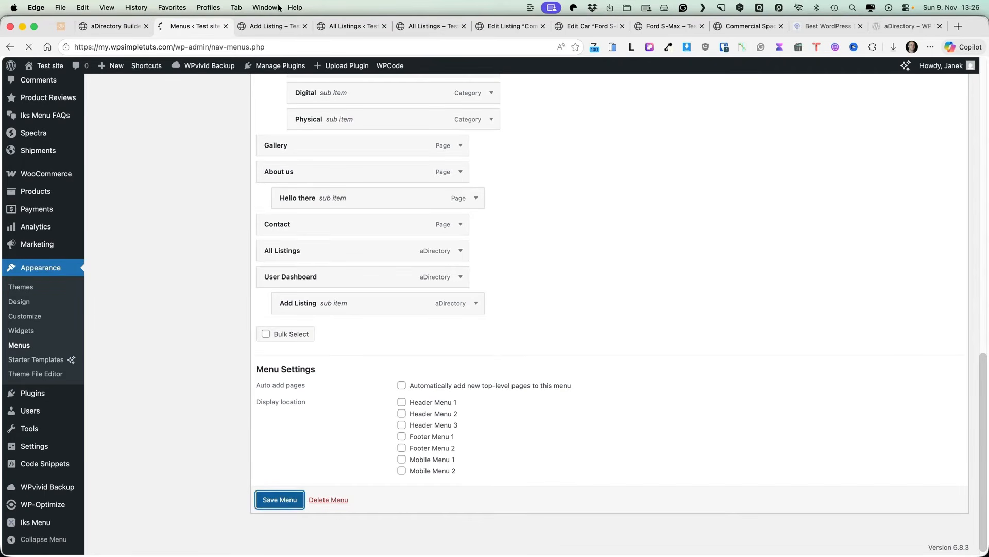
{"action": "left_click", "coordinate": [274, 25]}
{"action": "left_click", "coordinate": [29, 44]}
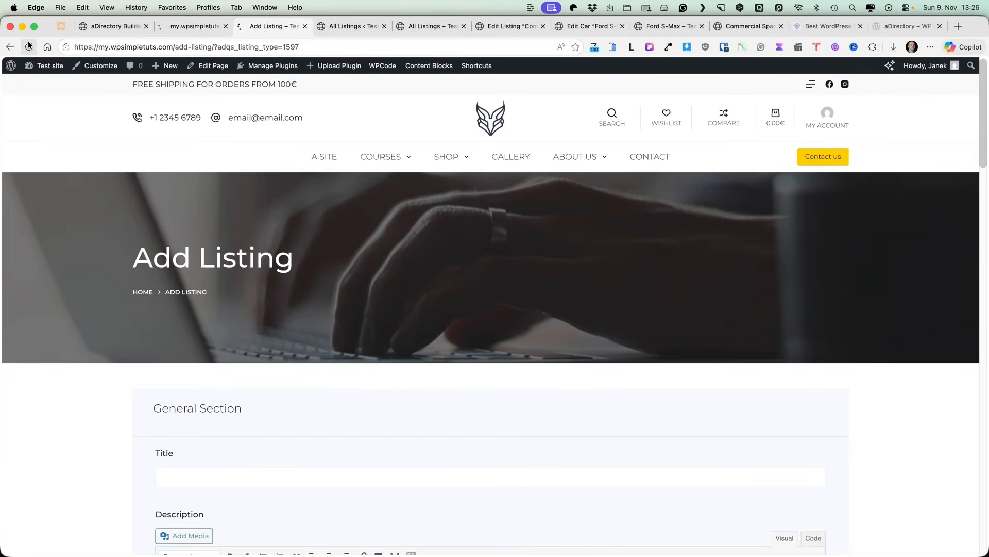
Step: Open the User Dashboard and view My Profile, then Favorite Listings
{"action": "mouse_move", "coordinate": [722, 158]}
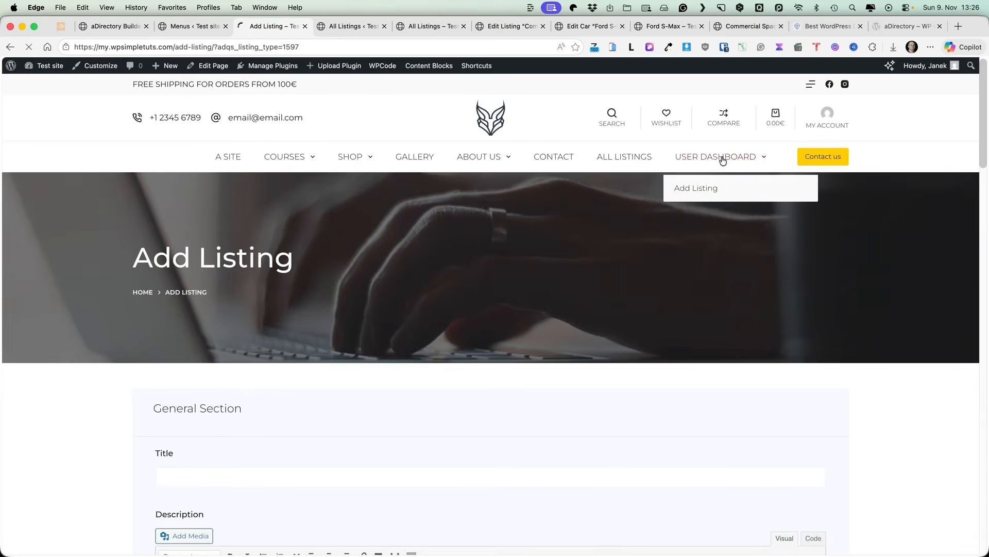
{"action": "left_click", "coordinate": [723, 161]}
{"action": "scroll", "coordinate": [342, 268], "scroll_direction": "down", "scroll_amount": 6}
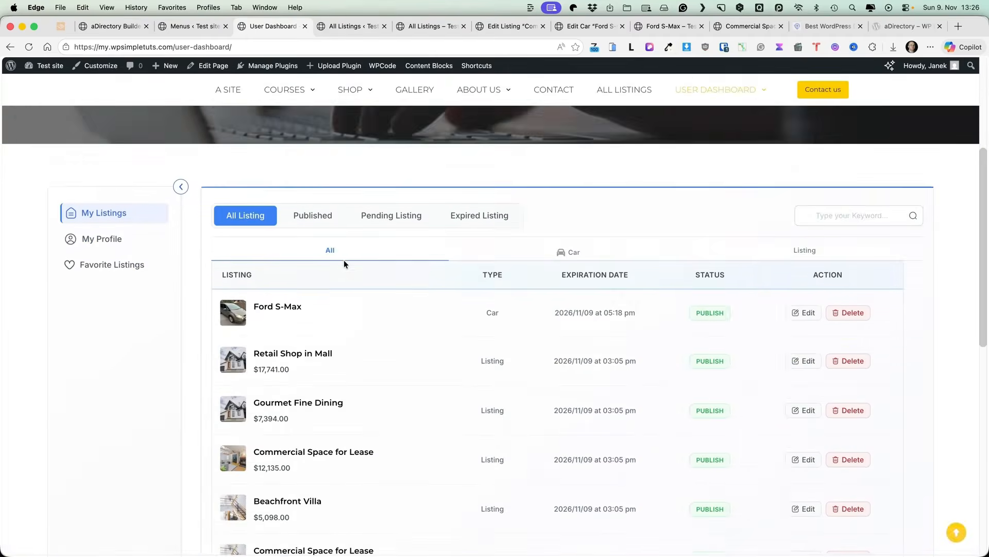
{"action": "scroll", "coordinate": [345, 261], "scroll_direction": "up", "scroll_amount": 2}
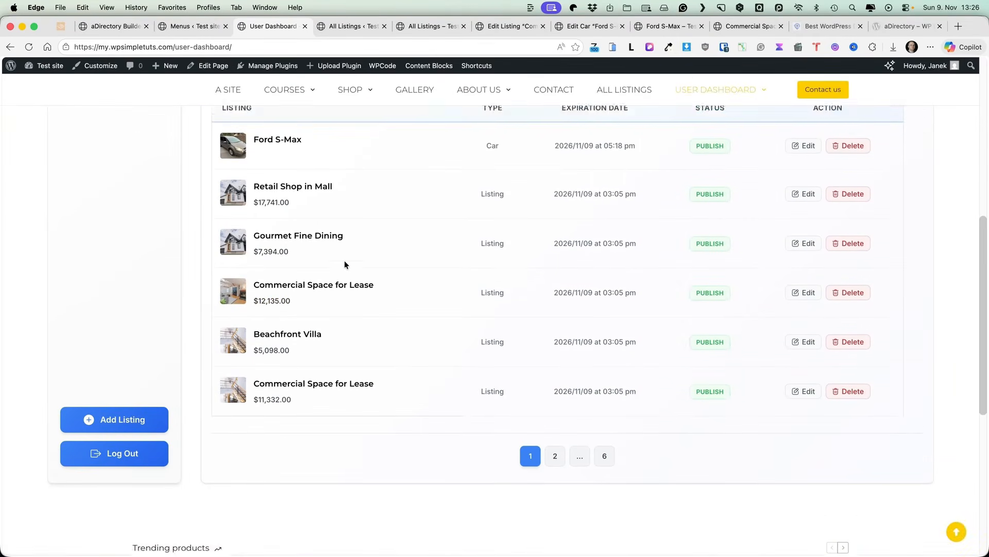
{"action": "scroll", "coordinate": [110, 504], "scroll_direction": "down", "scroll_amount": 3}
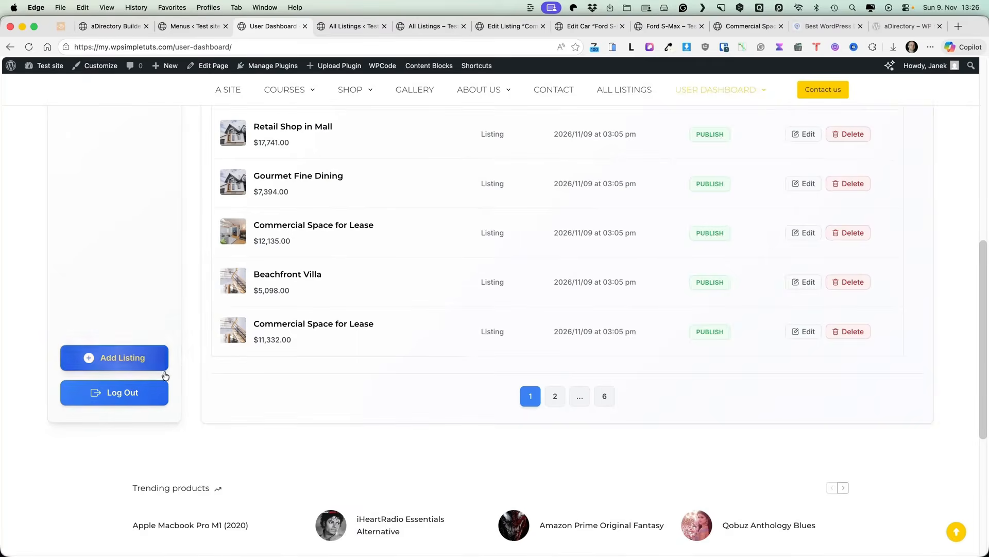
{"action": "scroll", "coordinate": [170, 360], "scroll_direction": "up", "scroll_amount": 4}
{"action": "left_click", "coordinate": [115, 215]}
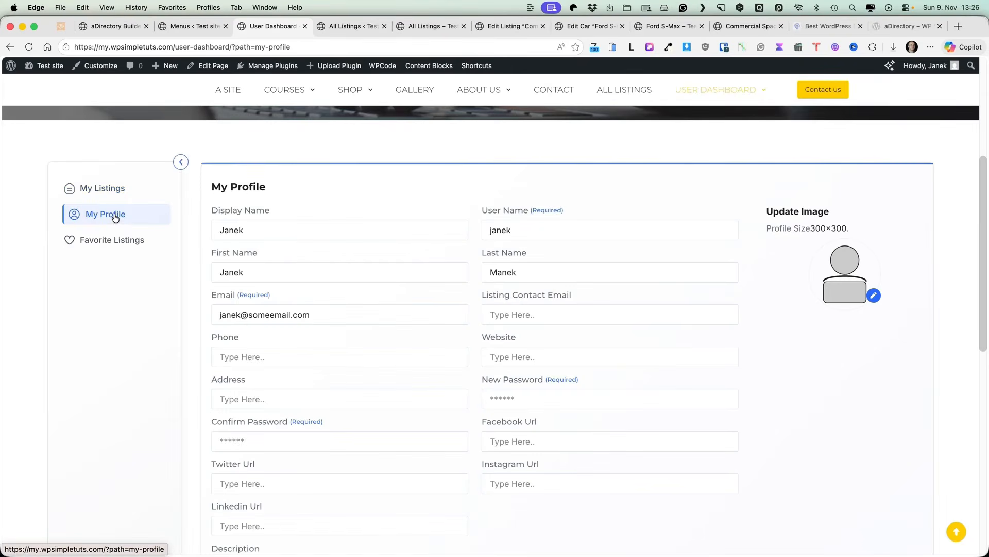
{"action": "left_click", "coordinate": [100, 241]}
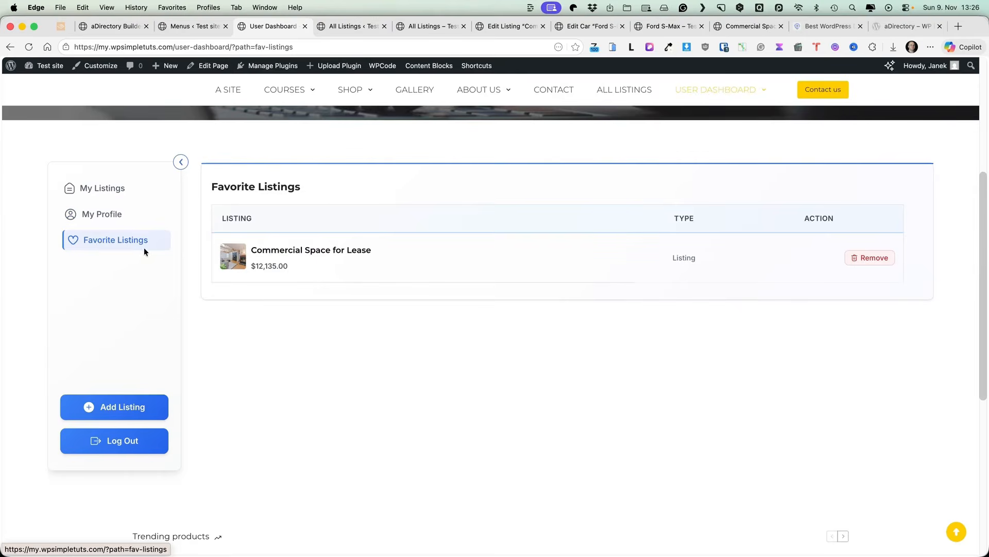
Step: Browse All Listings, then return to the dashboard's now-empty Favorite Listings
{"action": "left_click", "coordinate": [624, 90]}
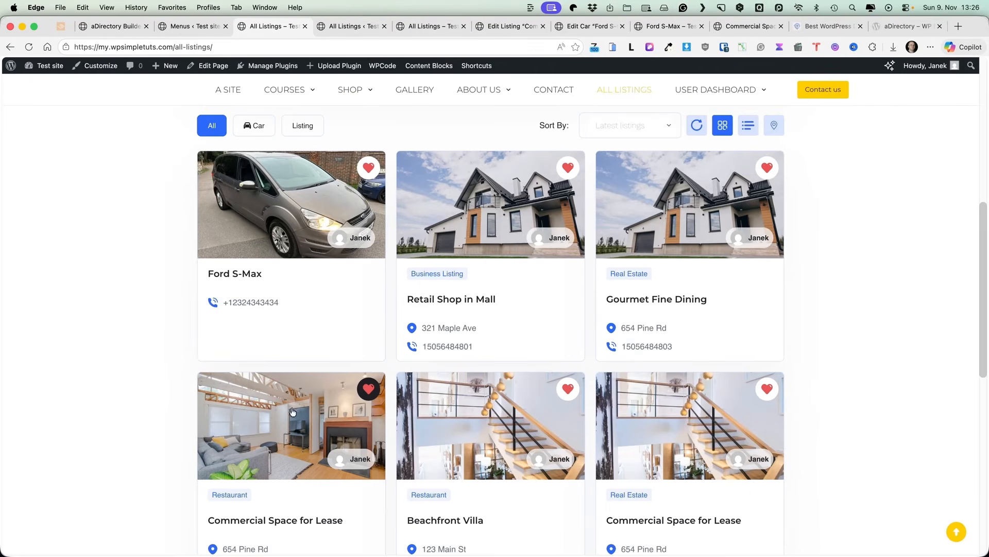
{"action": "scroll", "coordinate": [420, 459], "scroll_direction": "down", "scroll_amount": 3}
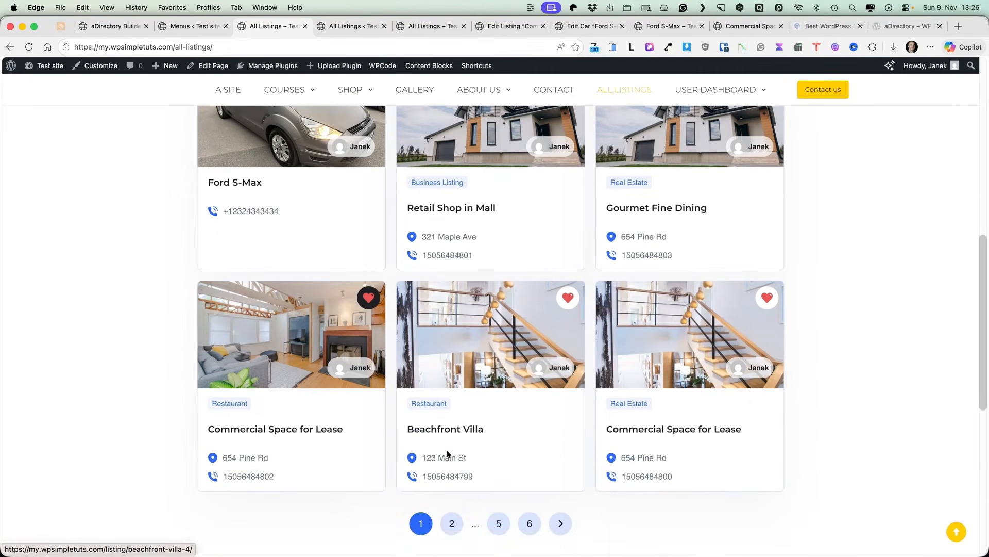
{"action": "scroll", "coordinate": [813, 275], "scroll_direction": "up", "scroll_amount": 10}
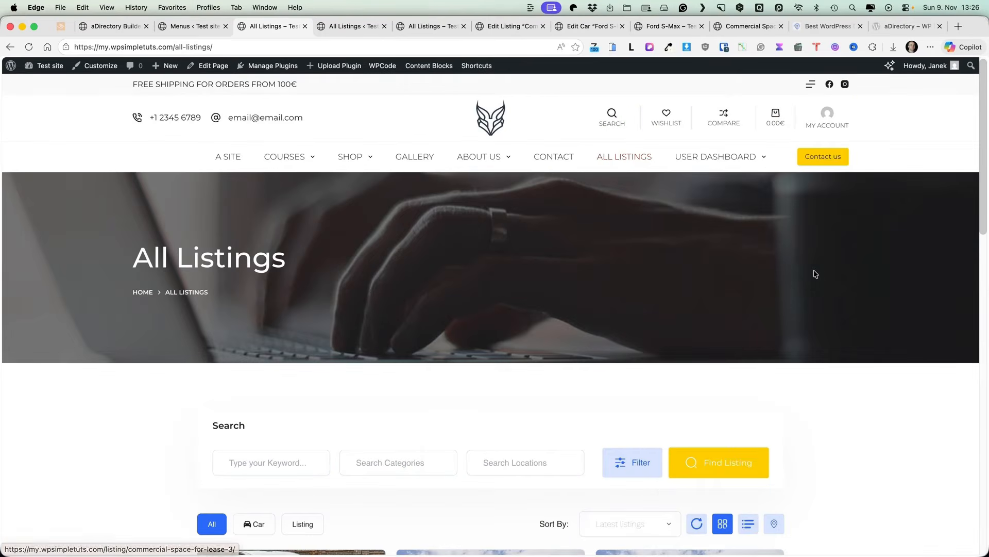
{"action": "left_click", "coordinate": [722, 164]}
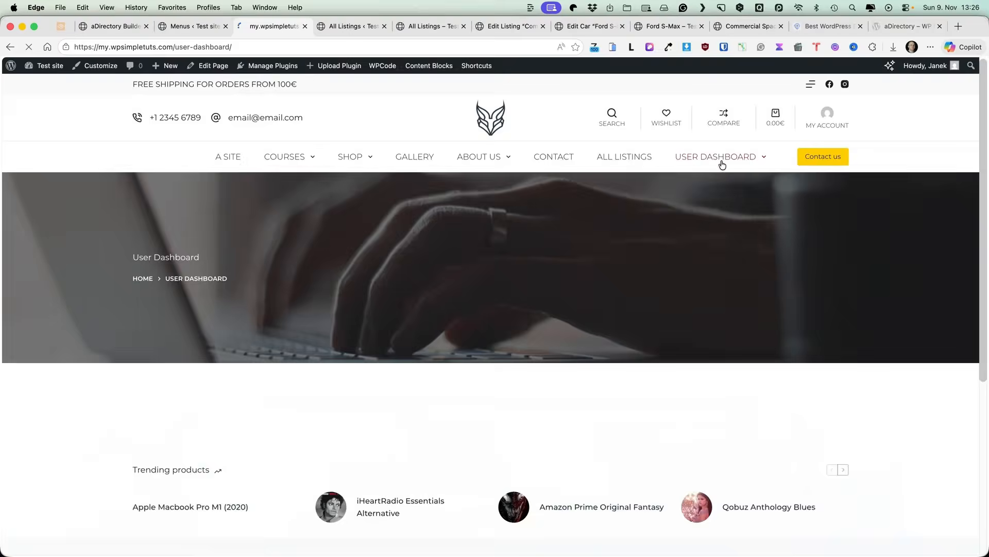
{"action": "scroll", "coordinate": [106, 361], "scroll_direction": "down", "scroll_amount": 2}
{"action": "left_click", "coordinate": [108, 364]}
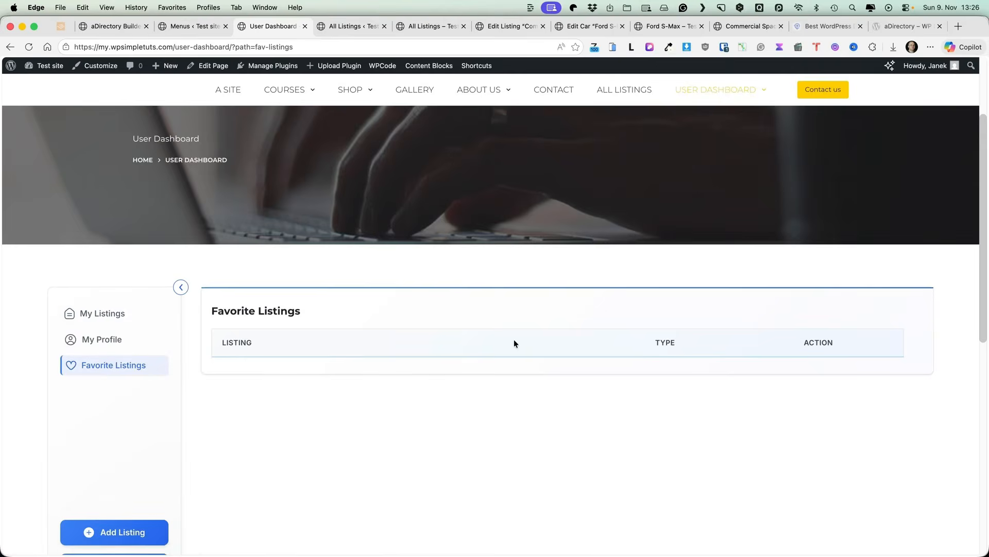
Step: Turn on Ajax Filters in aDirectory's Advance Search settings
{"action": "key", "text": "super+1"}
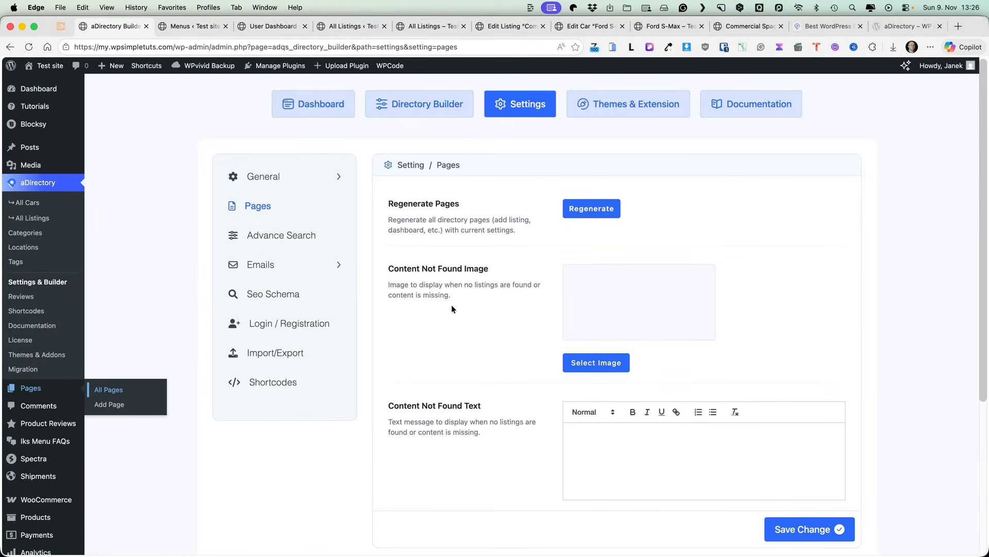
{"action": "left_click", "coordinate": [287, 234]}
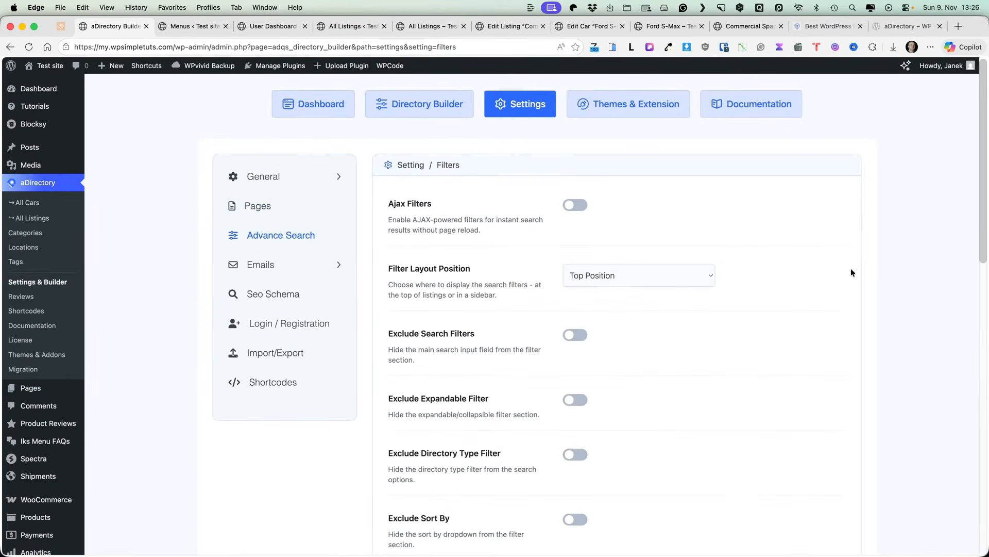
{"action": "left_click", "coordinate": [575, 205]}
{"action": "scroll", "coordinate": [541, 232], "scroll_direction": "down", "scroll_amount": 5}
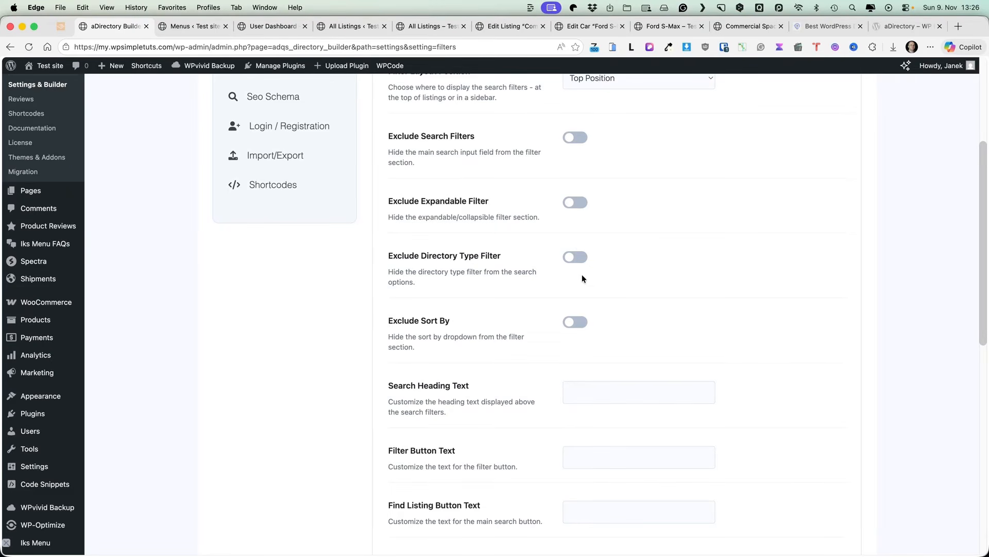
{"action": "scroll", "coordinate": [584, 279], "scroll_direction": "down", "scroll_amount": 8}
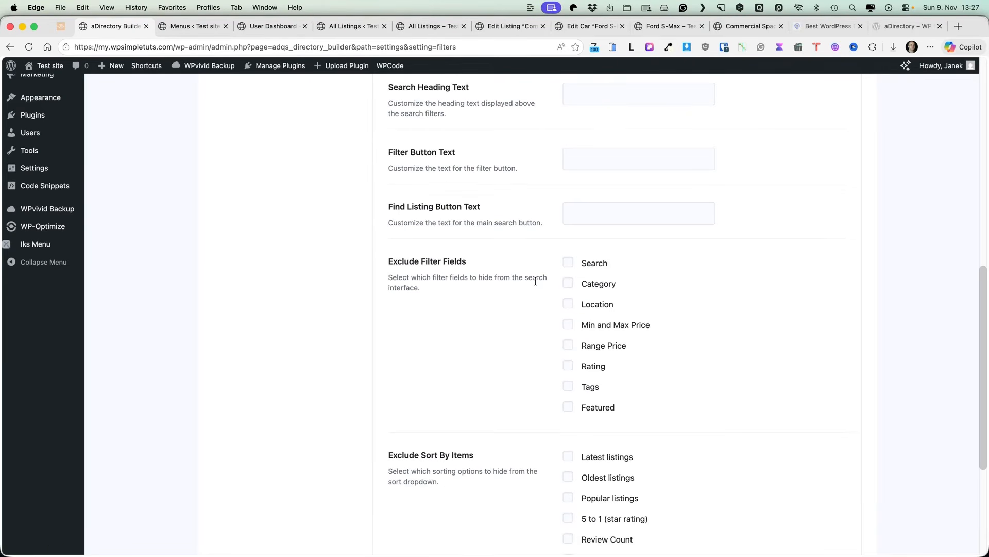
{"action": "scroll", "coordinate": [565, 304], "scroll_direction": "down", "scroll_amount": 5}
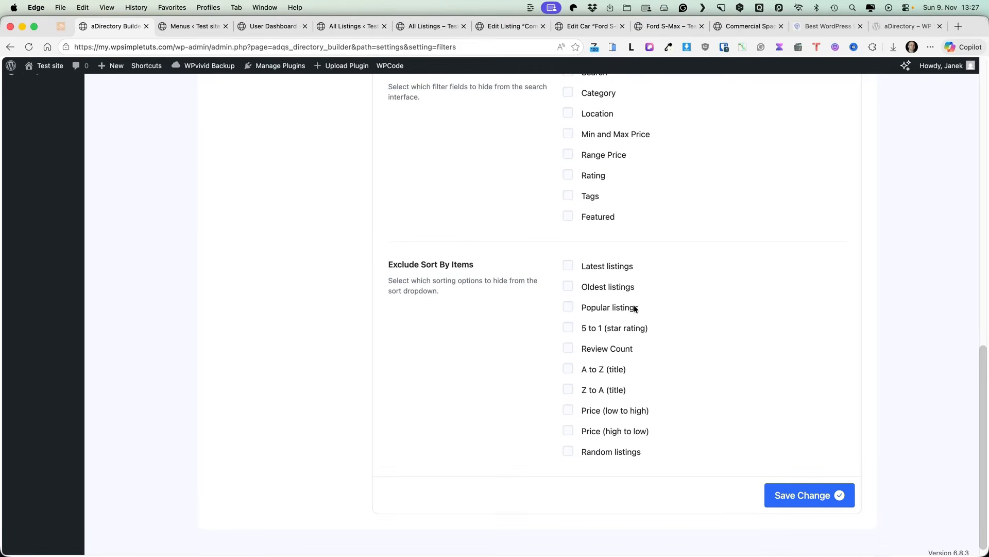
{"action": "scroll", "coordinate": [682, 302], "scroll_direction": "up", "scroll_amount": 15}
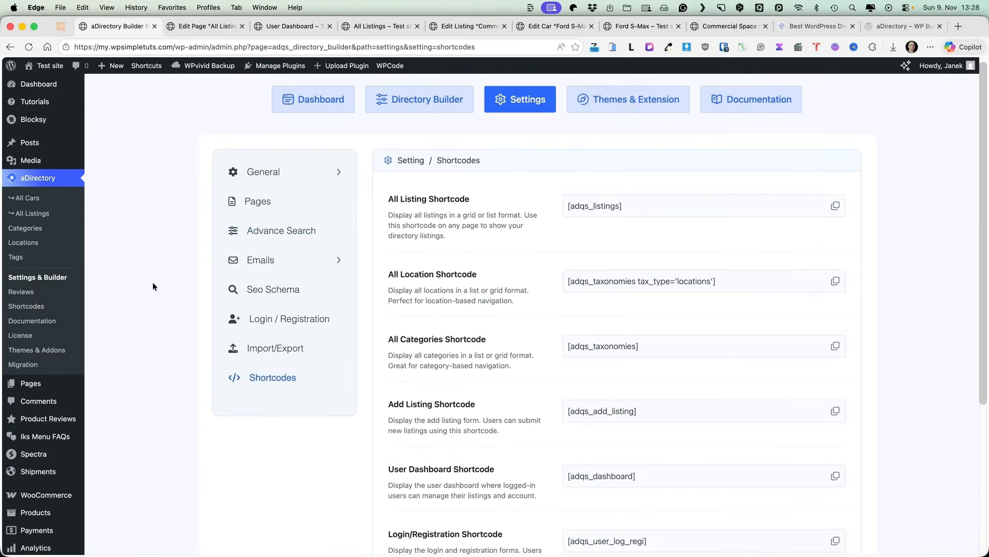
Step: Review the Emails, Email Templates, Seo Schema, Login / Registration and Shortcodes settings pages
{"action": "left_click", "coordinate": [294, 263]}
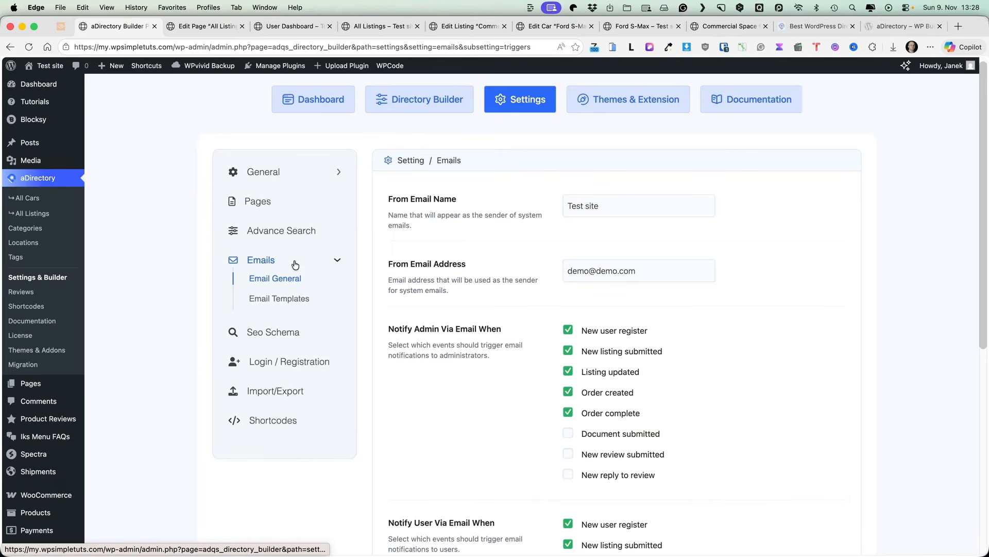
{"action": "left_click", "coordinate": [279, 298]}
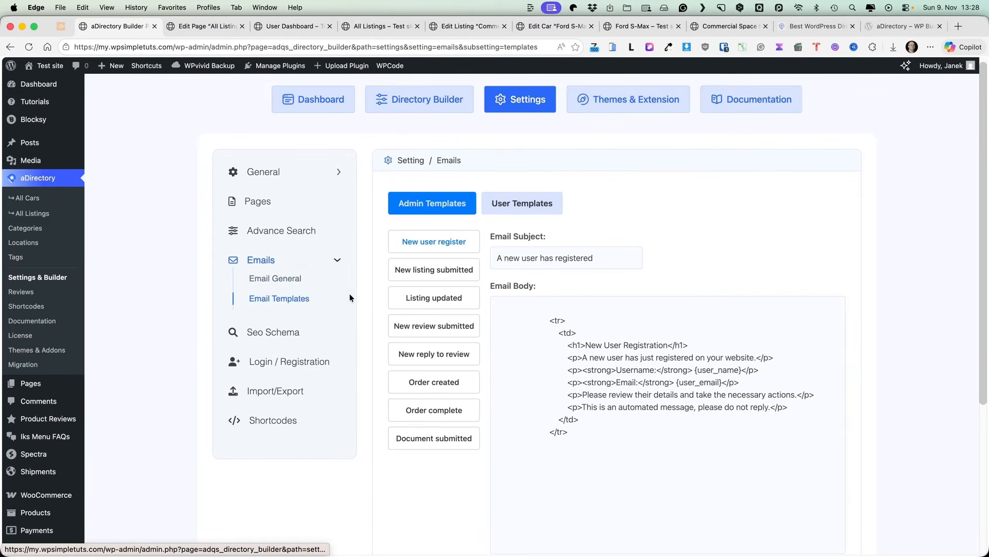
{"action": "left_click", "coordinate": [278, 341]}
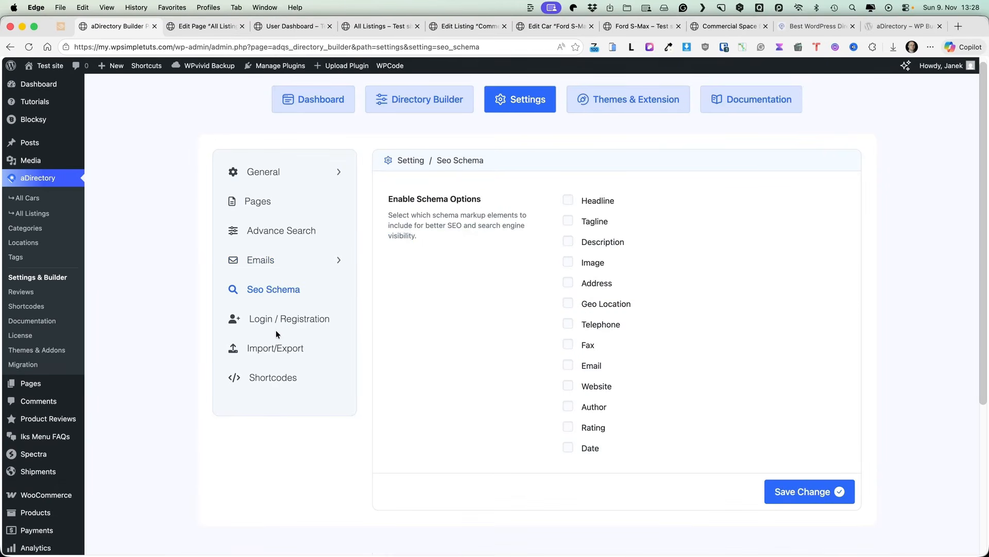
{"action": "left_click", "coordinate": [282, 321]}
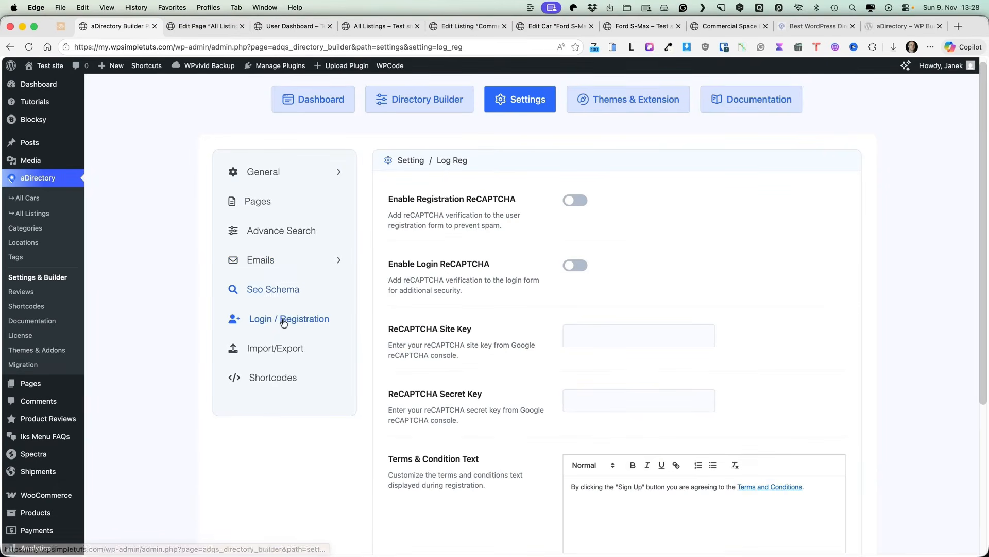
{"action": "left_click", "coordinate": [272, 378]}
{"action": "scroll", "coordinate": [672, 281], "scroll_direction": "down", "scroll_amount": 5}
{"action": "scroll", "coordinate": [673, 281], "scroll_direction": "up", "scroll_amount": 5}
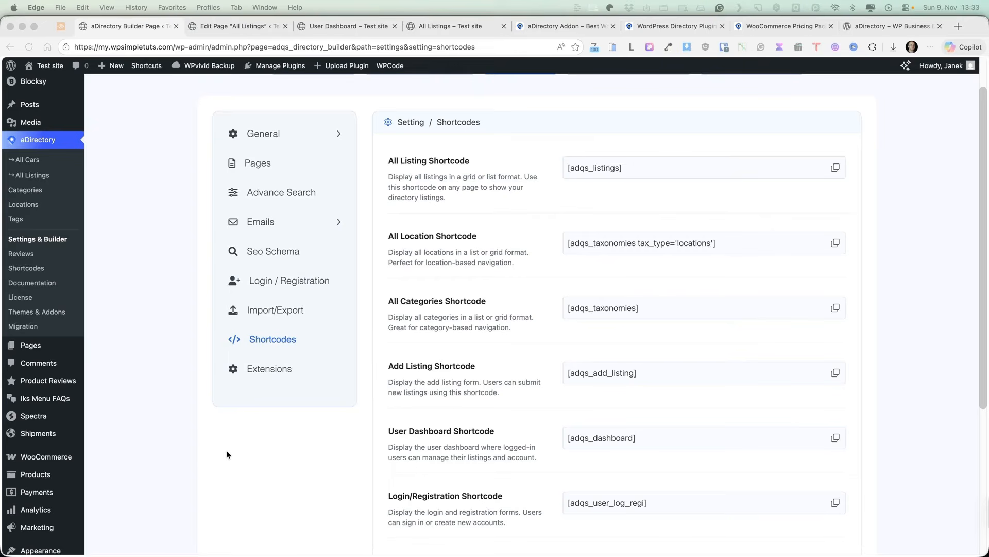
{"action": "left_click", "coordinate": [258, 465]}
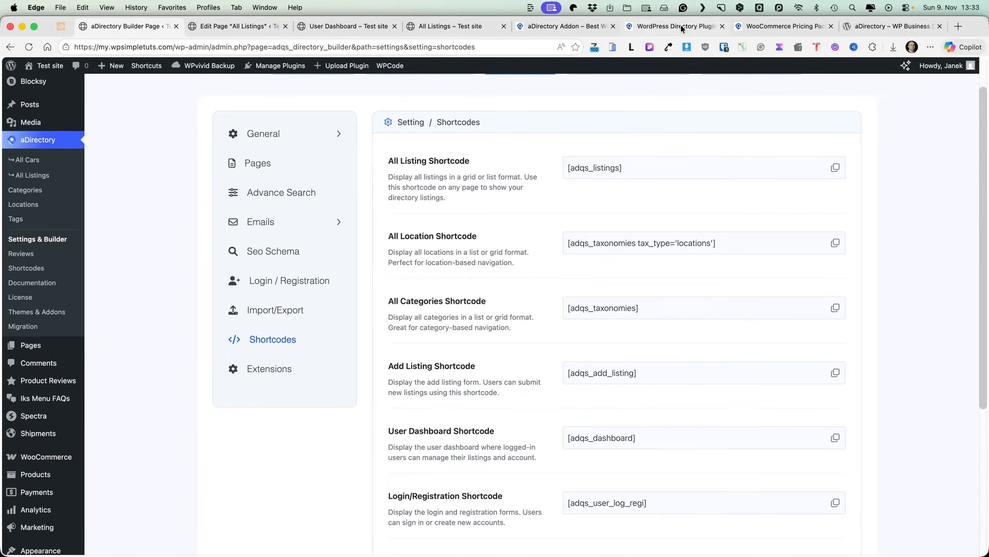
{"action": "left_click", "coordinate": [574, 24]}
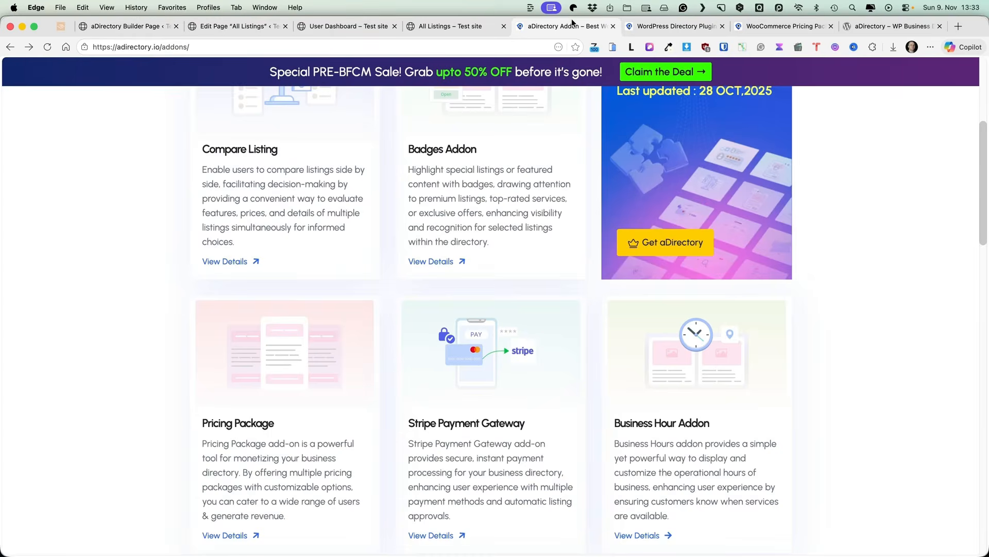
Step: View the WooCommerce Pricing Package addon details on the aDirectory addons page
{"action": "scroll", "coordinate": [186, 290], "scroll_direction": "down", "scroll_amount": 7}
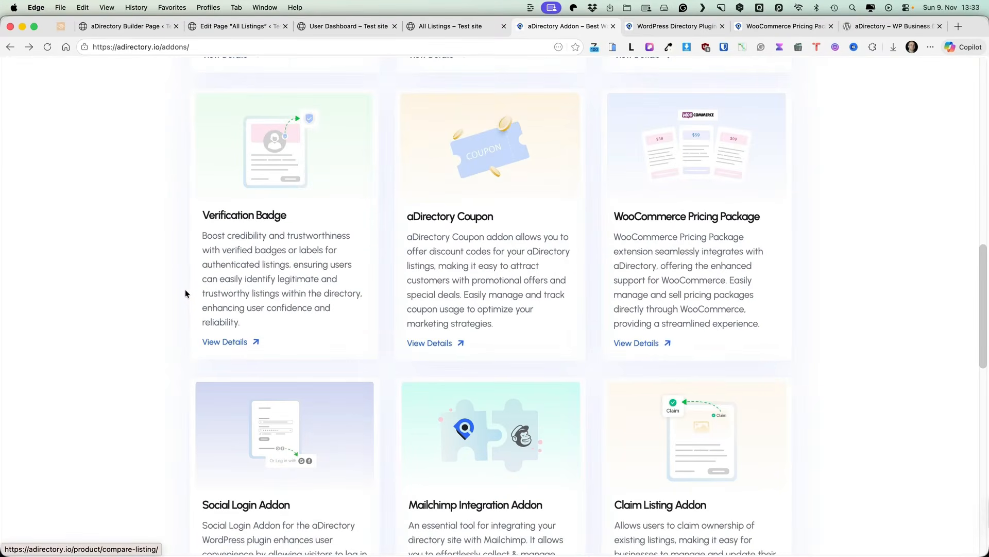
{"action": "left_click", "coordinate": [644, 355]}
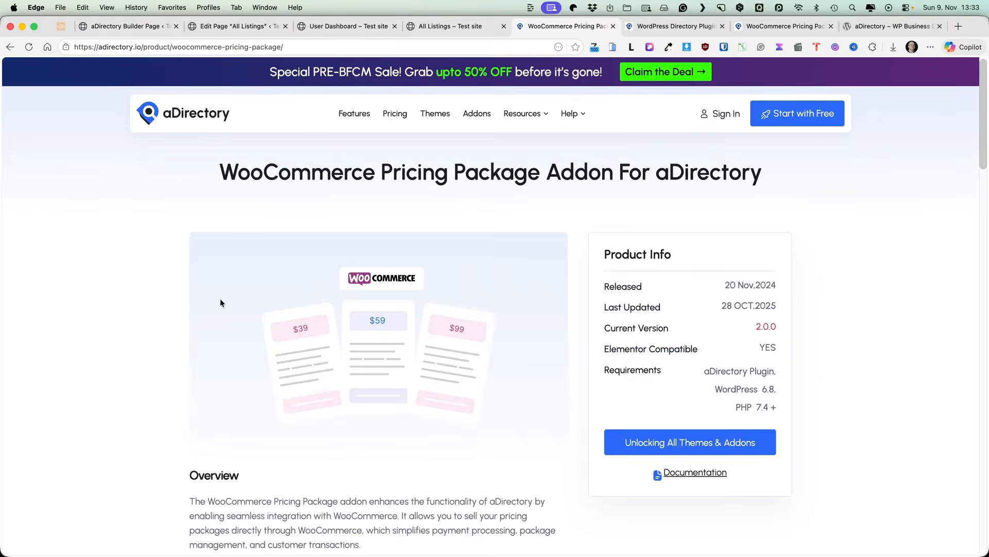
{"action": "scroll", "coordinate": [103, 305], "scroll_direction": "down", "scroll_amount": 2}
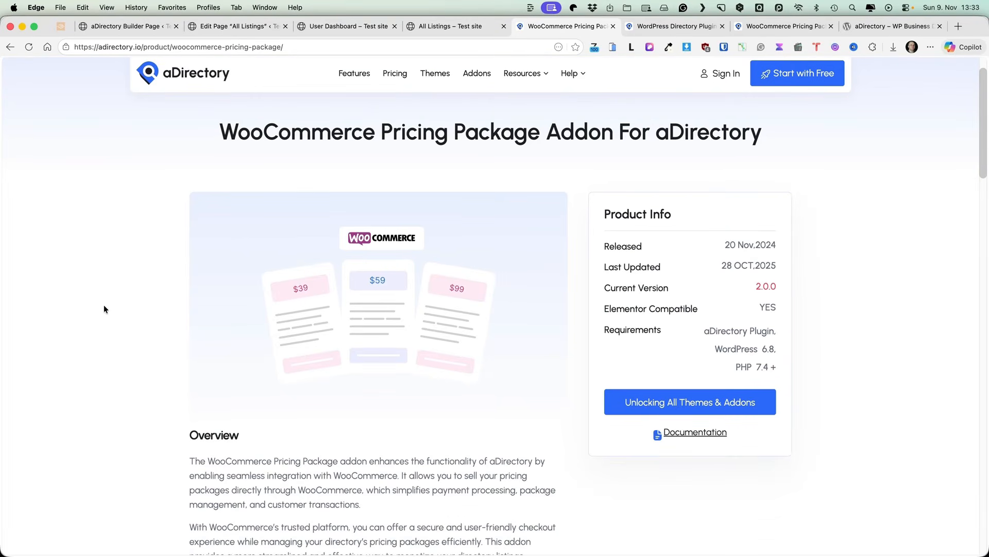
{"action": "scroll", "coordinate": [104, 309], "scroll_direction": "down", "scroll_amount": 6}
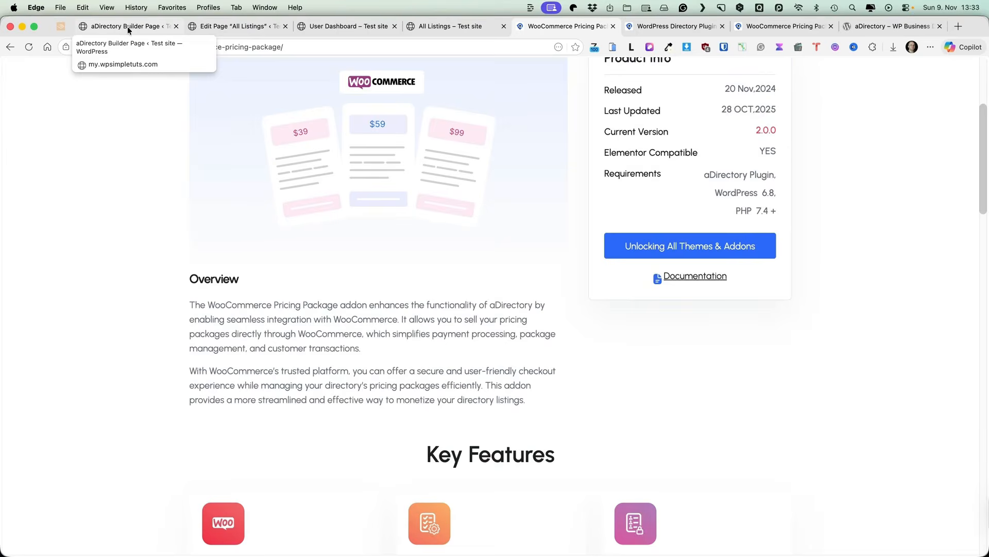
Step: Return to the WordPress admin and start adding a new WooCommerce product
{"action": "left_click", "coordinate": [127, 26]}
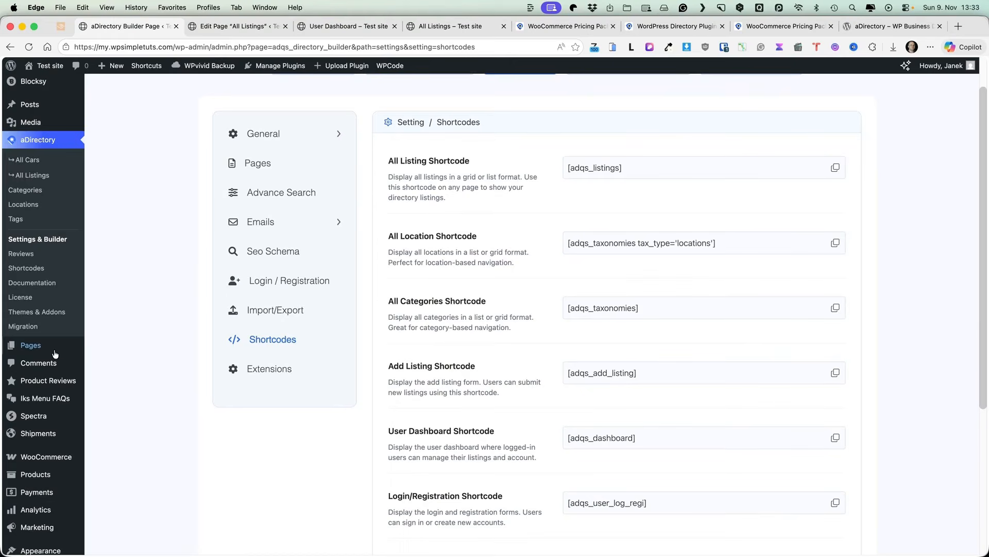
{"action": "mouse_move", "coordinate": [35, 474]}
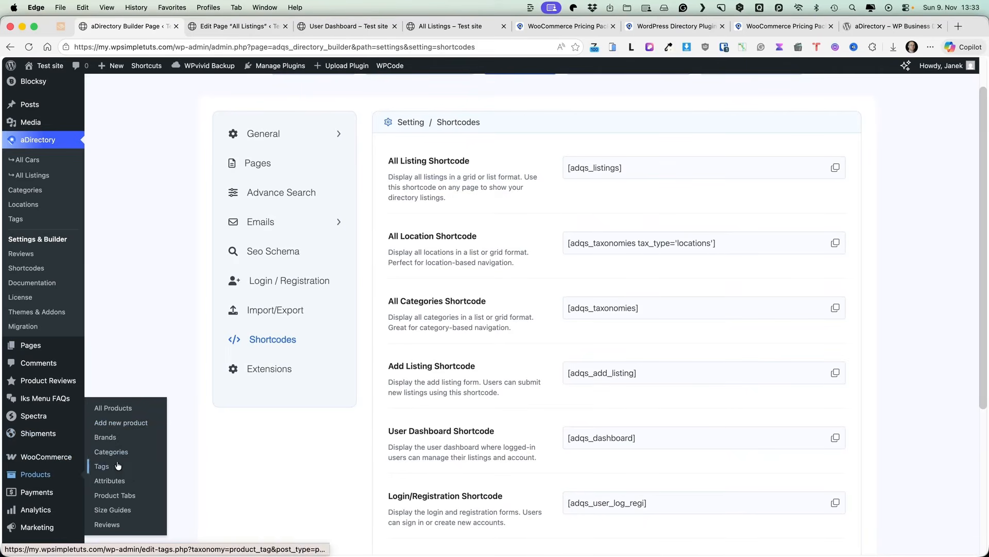
{"action": "left_click", "coordinate": [124, 424]}
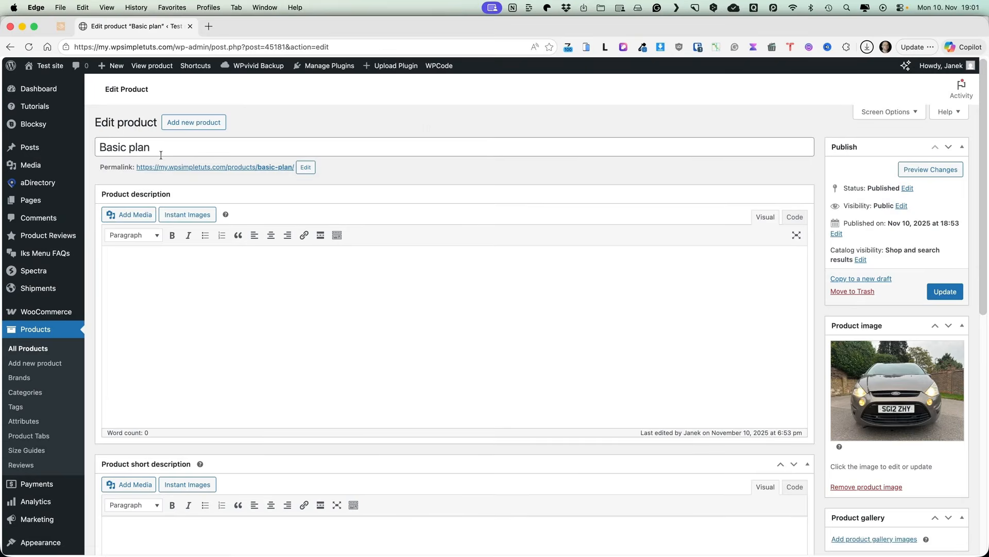
Step: Keep the Basic plan as a Listings Pricing Plan for the Car directory and show its duration limits
{"action": "triple_click", "coordinate": [151, 147]}
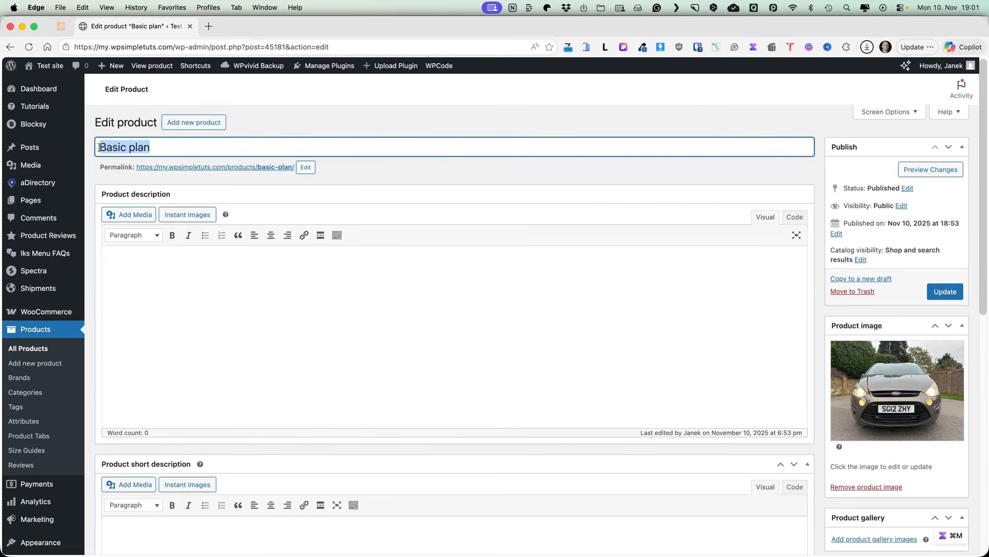
{"action": "scroll", "coordinate": [242, 225], "scroll_direction": "down", "scroll_amount": 5}
{"action": "scroll", "coordinate": [245, 224], "scroll_direction": "down", "scroll_amount": 3}
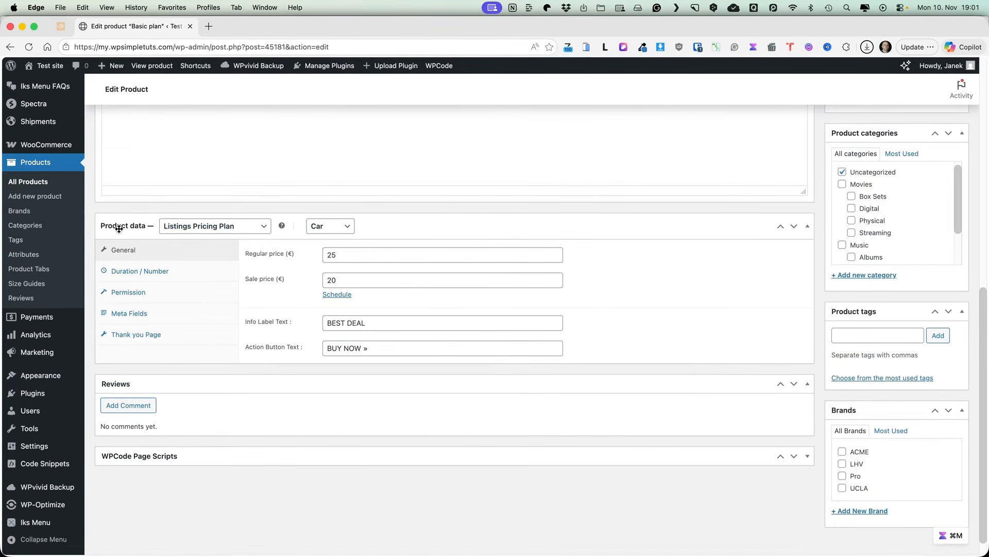
{"action": "left_click", "coordinate": [212, 232]}
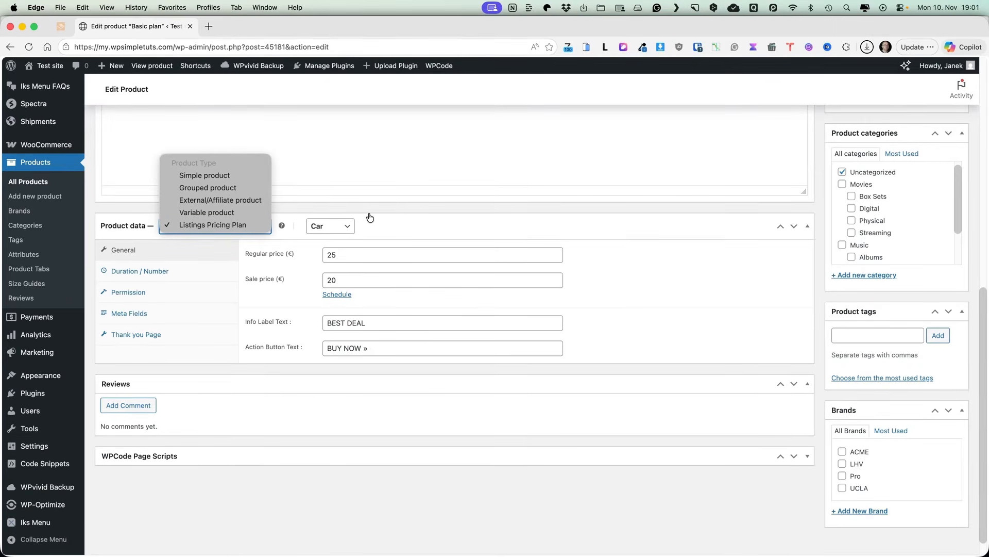
{"action": "left_click", "coordinate": [231, 230]}
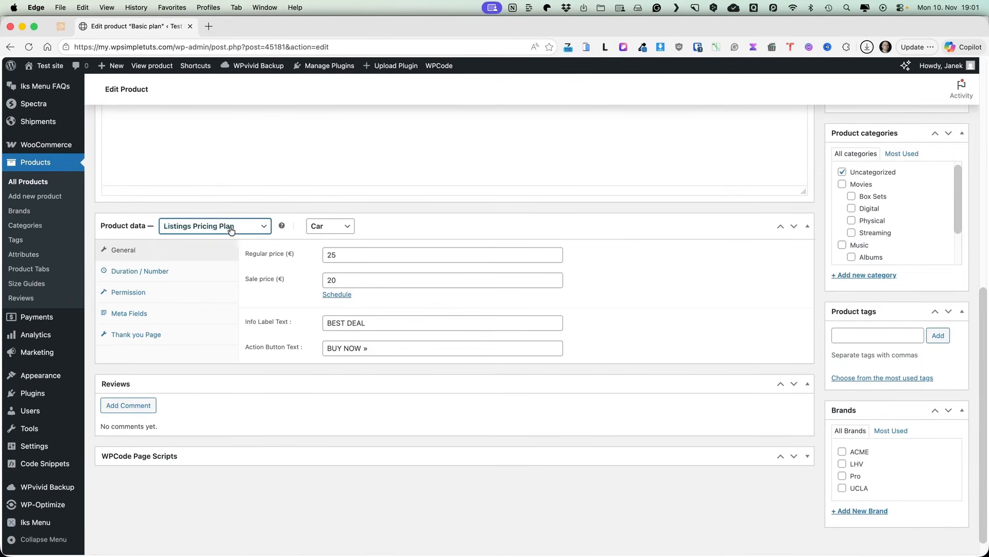
{"action": "left_click", "coordinate": [332, 227]}
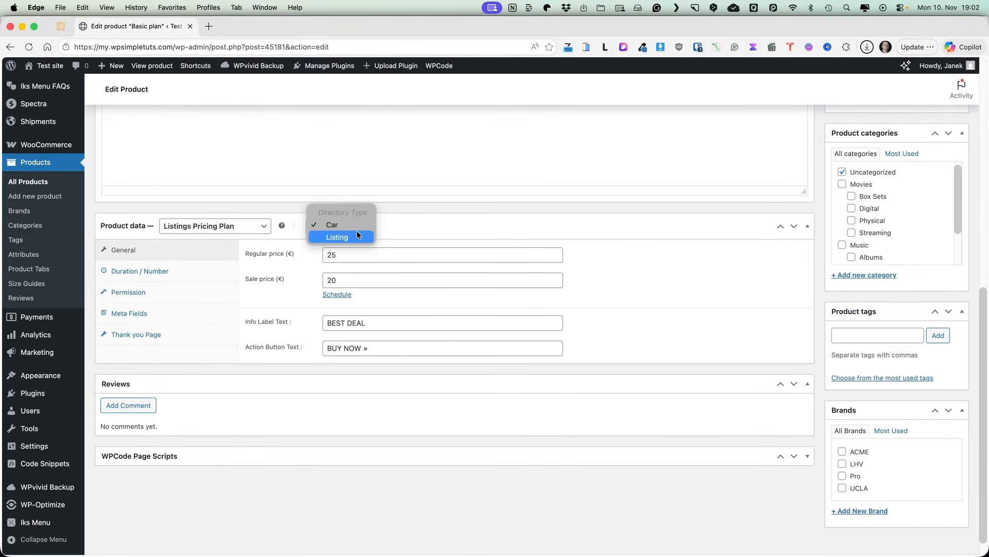
{"action": "left_click", "coordinate": [431, 218]}
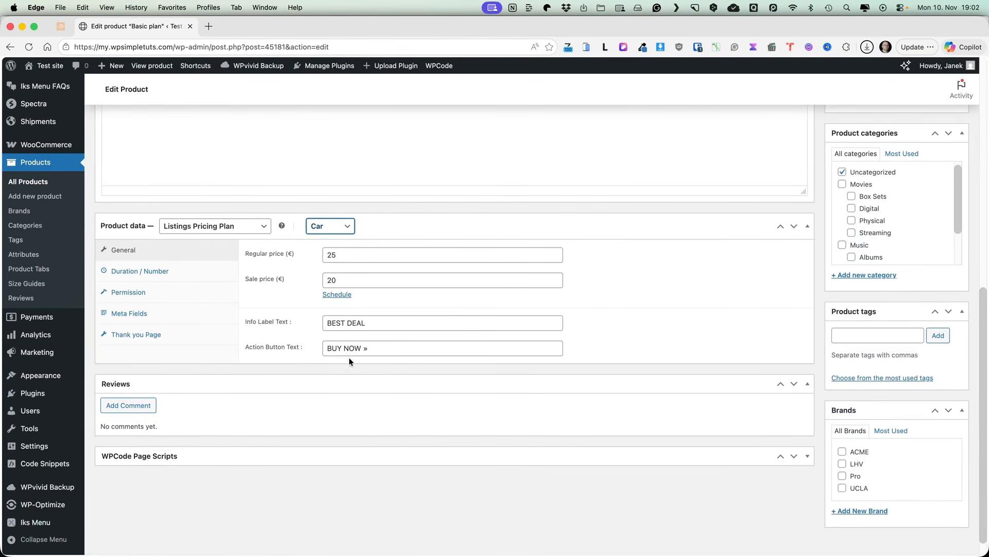
{"action": "left_click", "coordinate": [140, 273]}
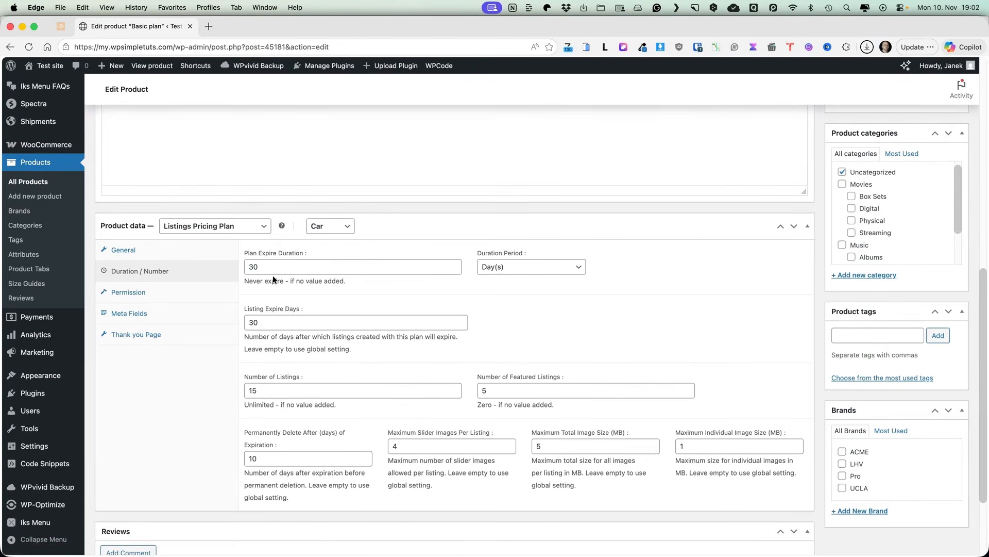
Step: Keep the Basic plan's duration period in days and review its listing limits
{"action": "left_click", "coordinate": [531, 268]}
{"action": "left_click", "coordinate": [564, 316]}
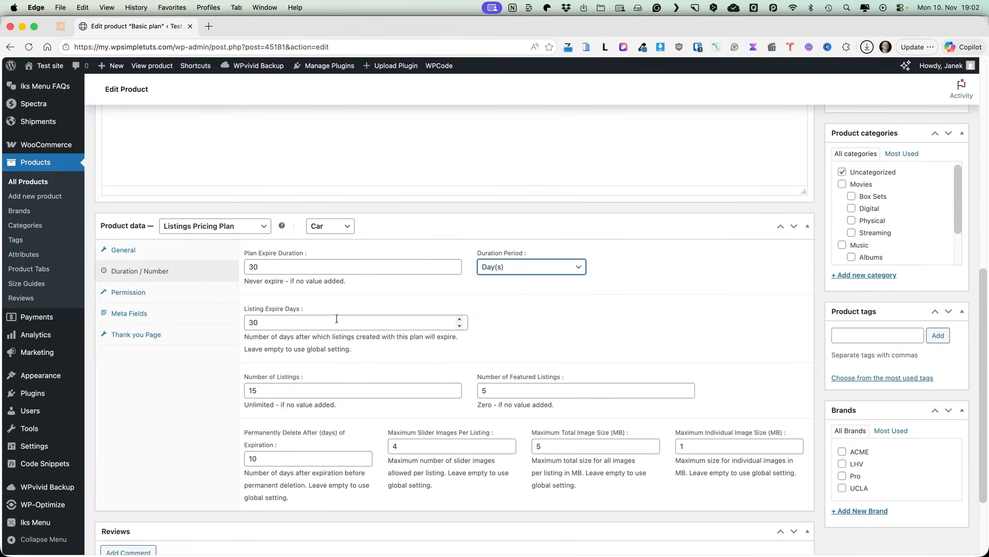
{"action": "scroll", "coordinate": [333, 320], "scroll_direction": "down", "scroll_amount": 2}
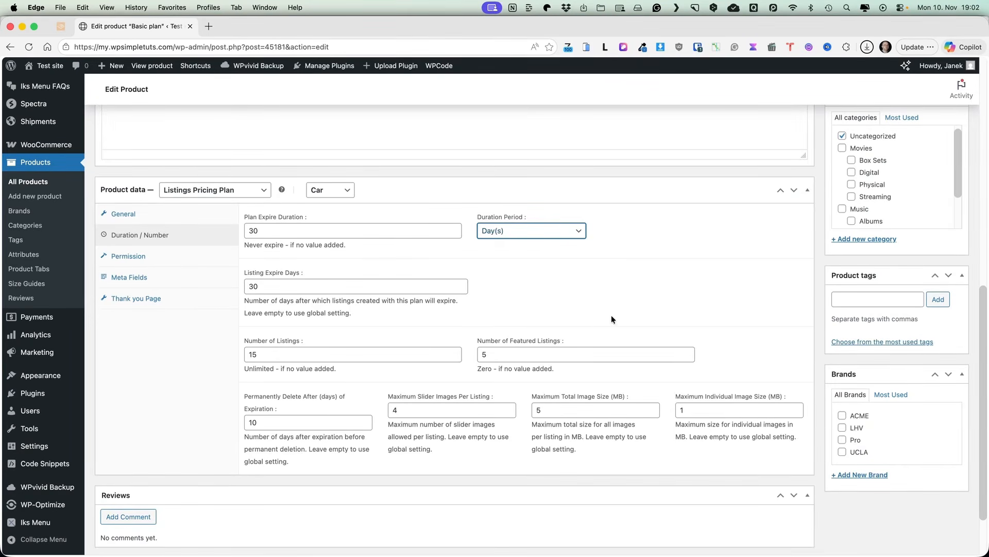
{"action": "scroll", "coordinate": [632, 308], "scroll_direction": "down", "scroll_amount": 1}
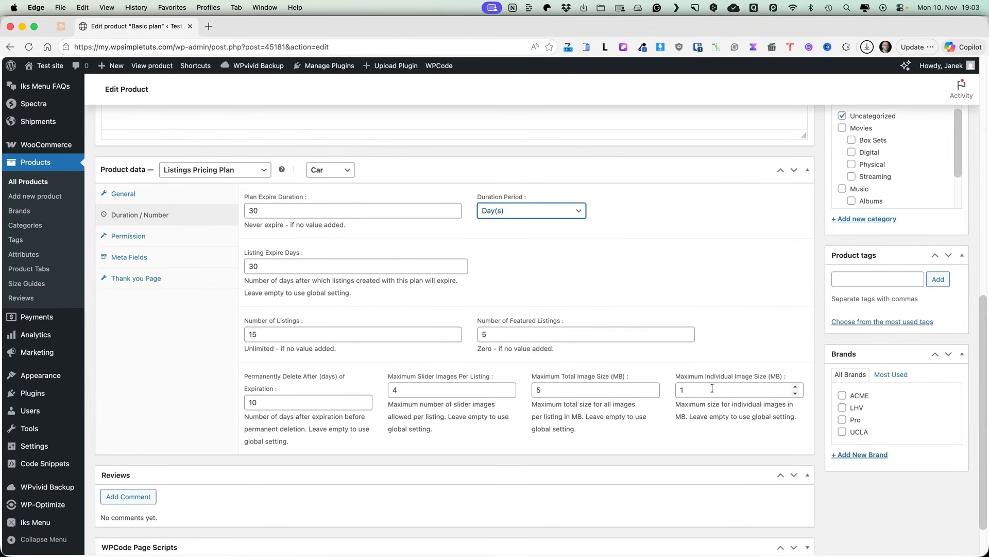
Step: Review the plan's Permission and Meta Fields settings, then open its storefront page
{"action": "left_click", "coordinate": [121, 236]}
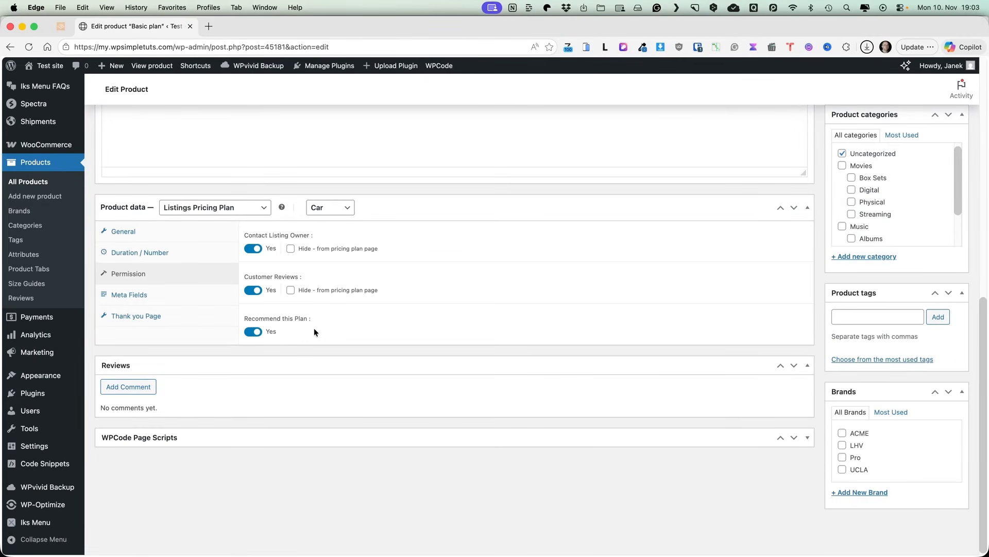
{"action": "left_click", "coordinate": [181, 293]}
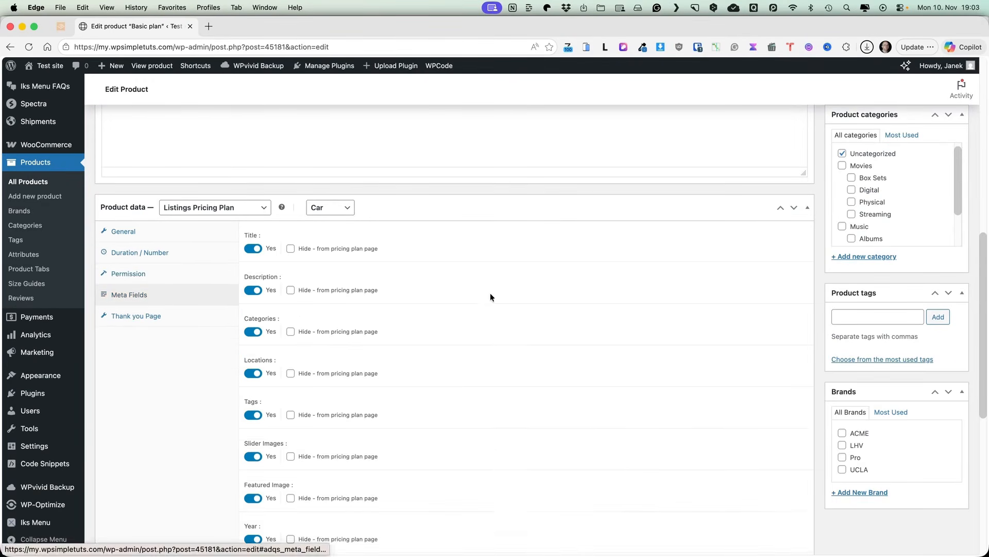
{"action": "scroll", "coordinate": [491, 293], "scroll_direction": "down", "scroll_amount": 2}
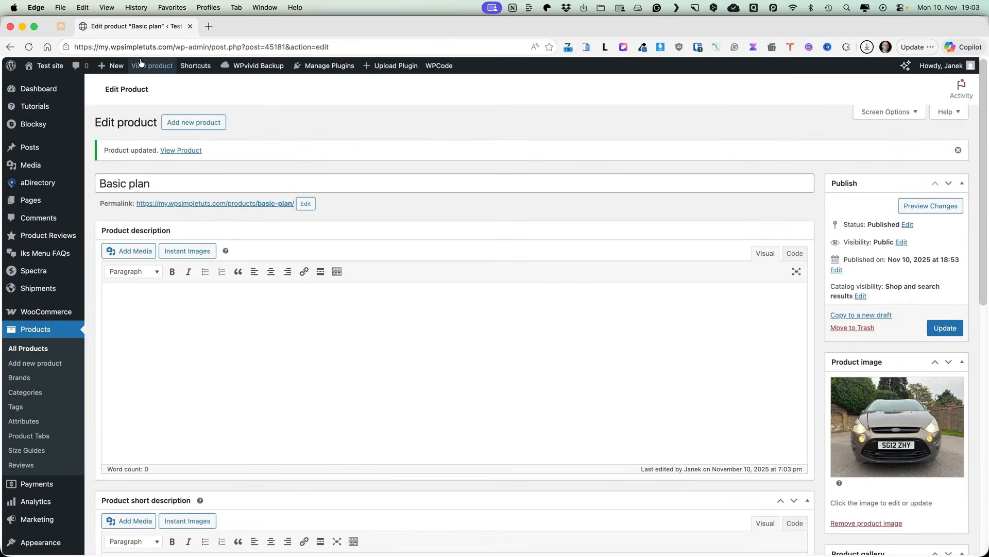
{"action": "left_click", "coordinate": [141, 63]}
Step: Buy the Basic plan and scroll checkout to the 20.00€ total and direct bank transfer option
{"action": "left_click", "coordinate": [64, 406]}
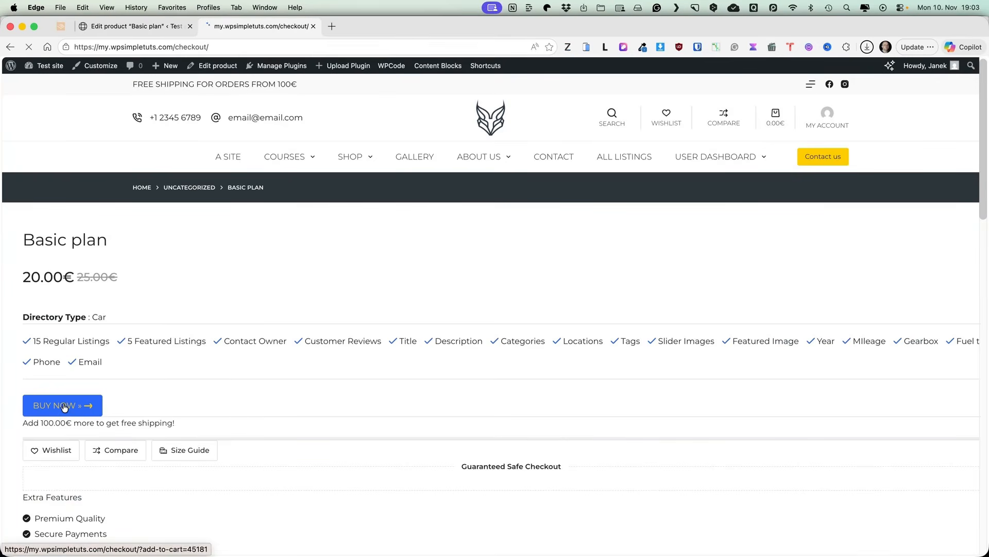
{"action": "scroll", "coordinate": [141, 309], "scroll_direction": "down", "scroll_amount": 5}
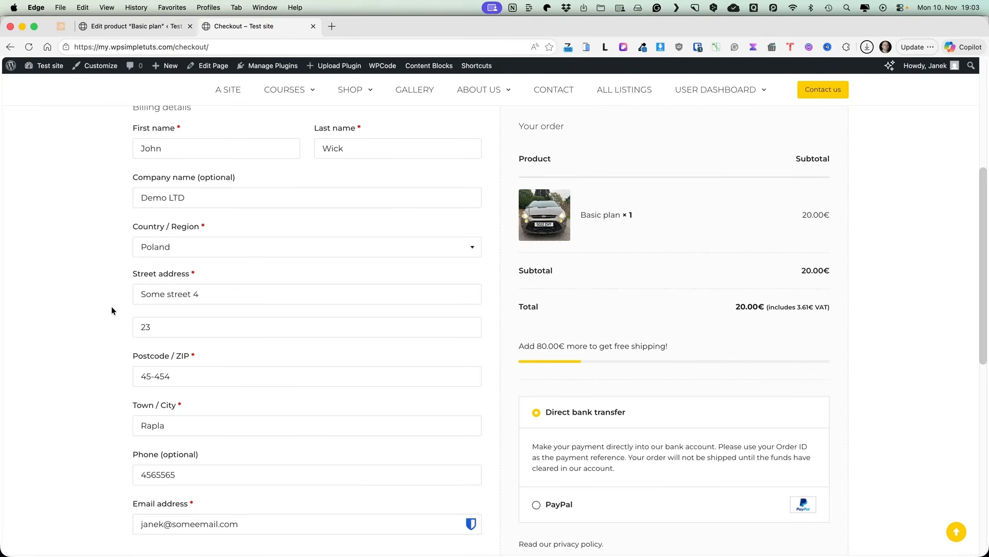
{"action": "scroll", "coordinate": [556, 281], "scroll_direction": "down", "scroll_amount": 2}
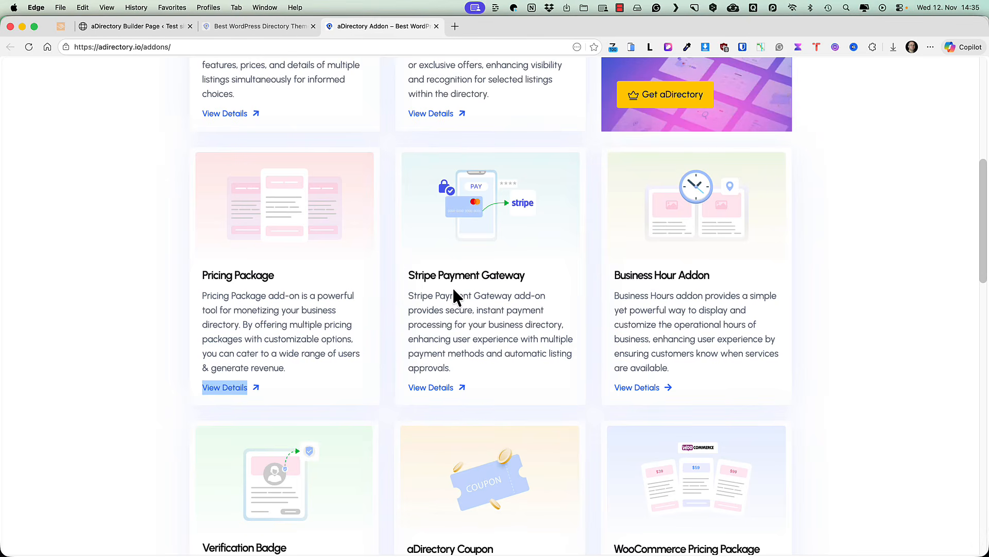
Step: Return to the admin and open aDirectory's Bank Transfer payment settings
{"action": "left_click", "coordinate": [125, 28]}
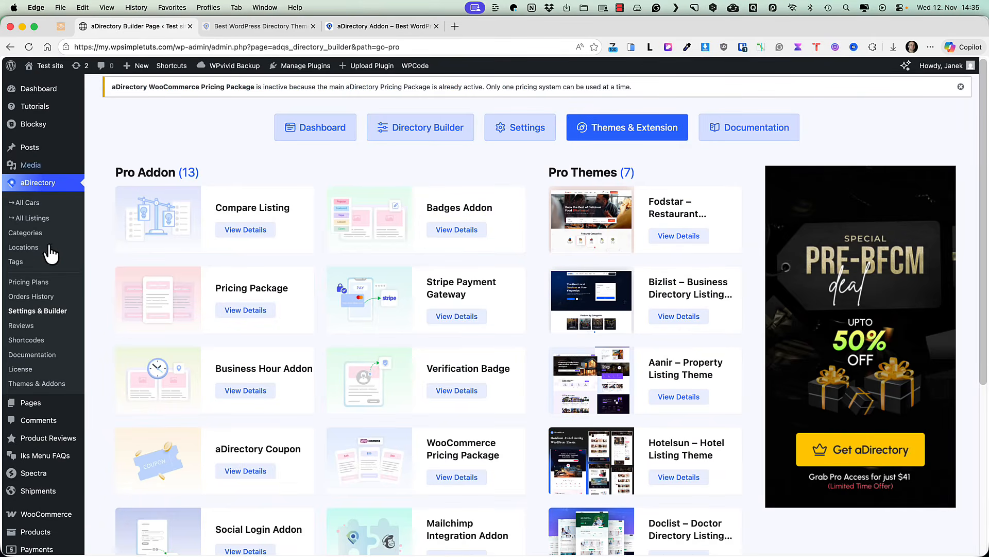
{"action": "left_click", "coordinate": [38, 312]}
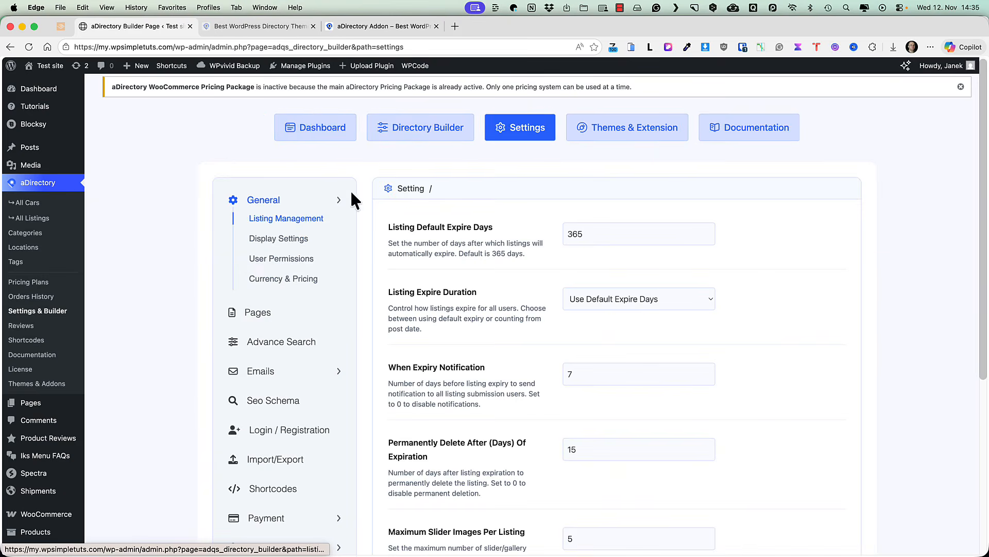
{"action": "scroll", "coordinate": [223, 284], "scroll_direction": "down", "scroll_amount": 4}
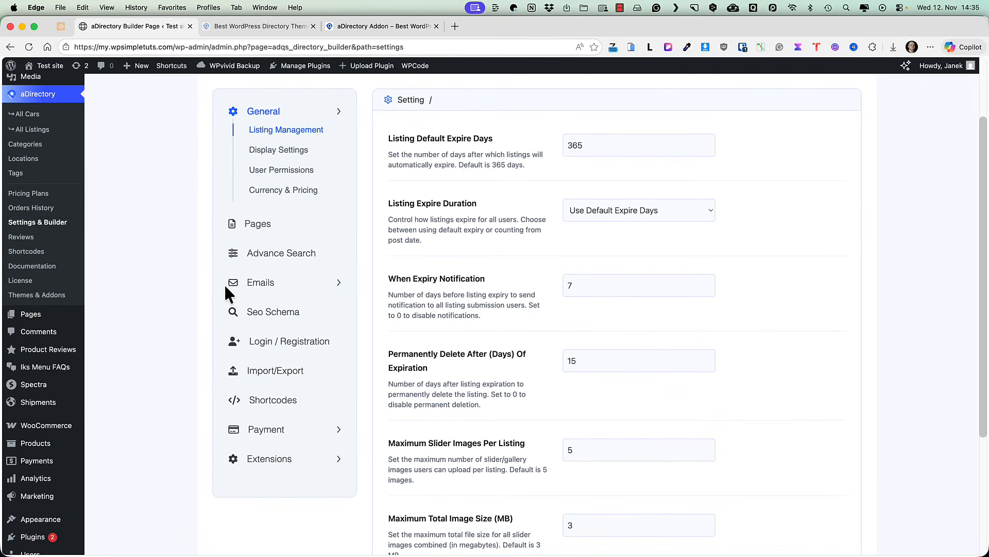
{"action": "left_click", "coordinate": [285, 430]}
{"action": "scroll", "coordinate": [419, 394], "scroll_direction": "up", "scroll_amount": 1}
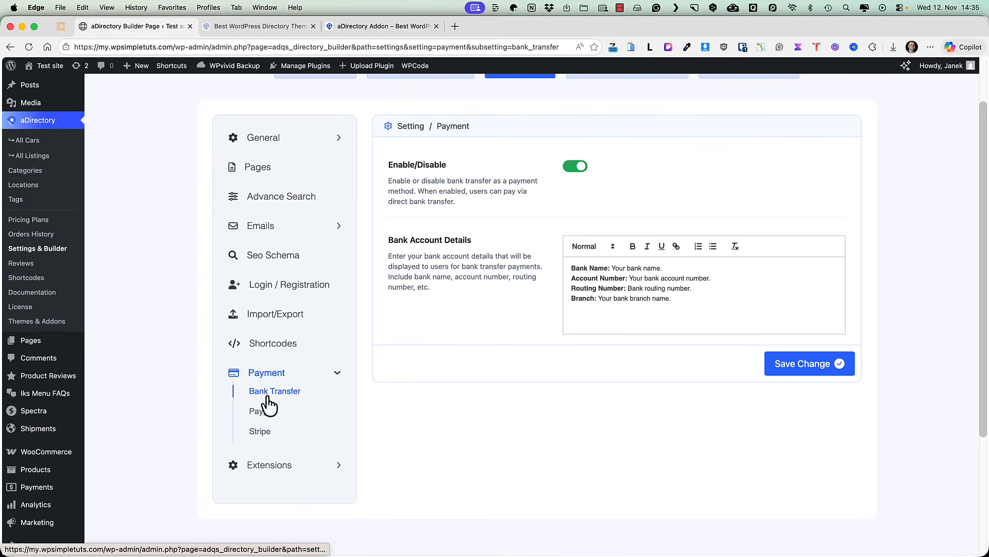
Step: Look over the PayPal and Stripe payment settings, then go to Pricing Plans
{"action": "left_click", "coordinate": [261, 410]}
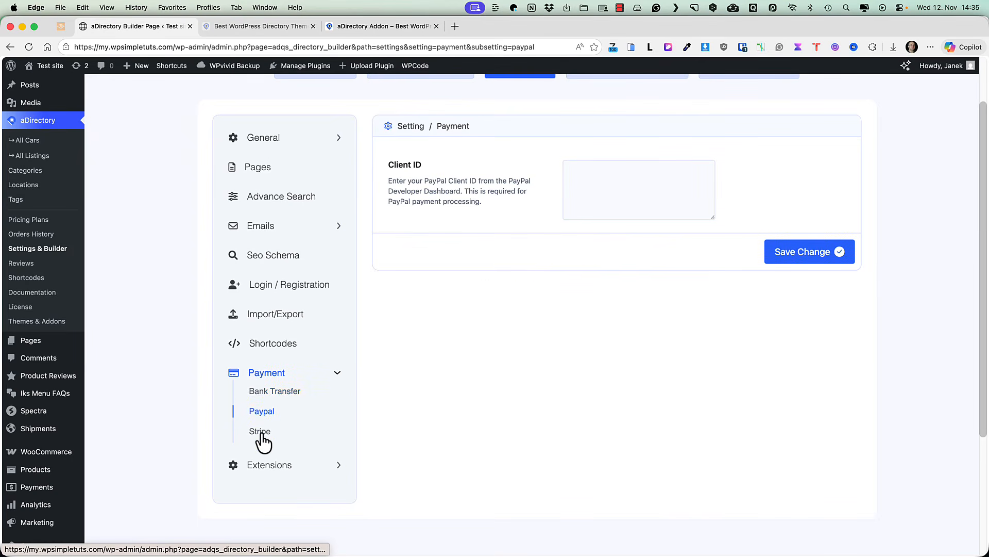
{"action": "left_click", "coordinate": [261, 432]}
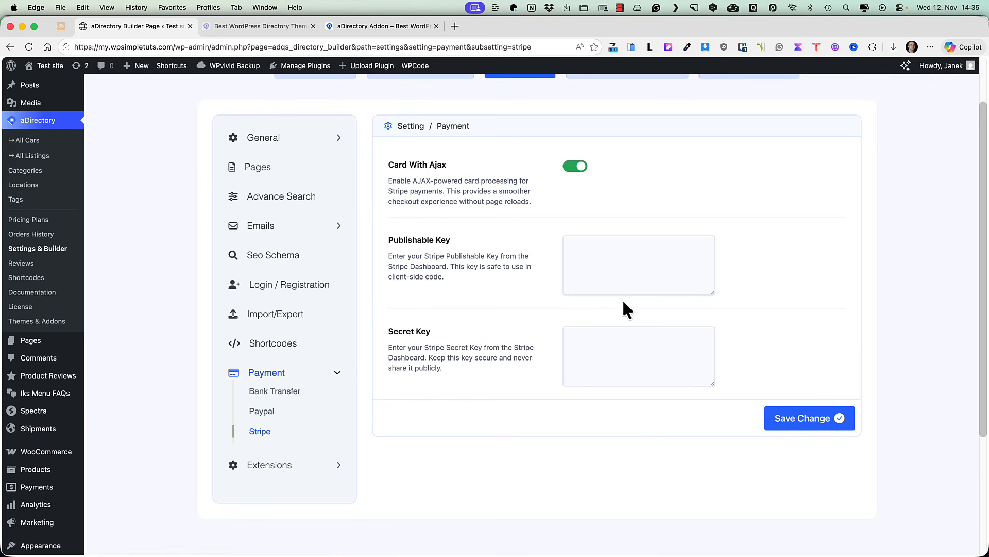
{"action": "left_click", "coordinate": [268, 411]}
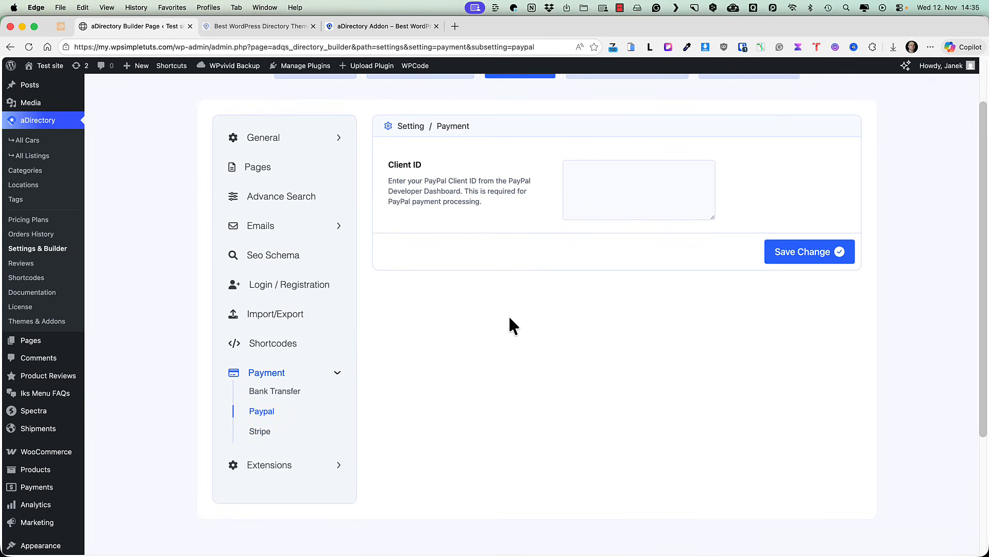
{"action": "scroll", "coordinate": [108, 279], "scroll_direction": "up", "scroll_amount": 2}
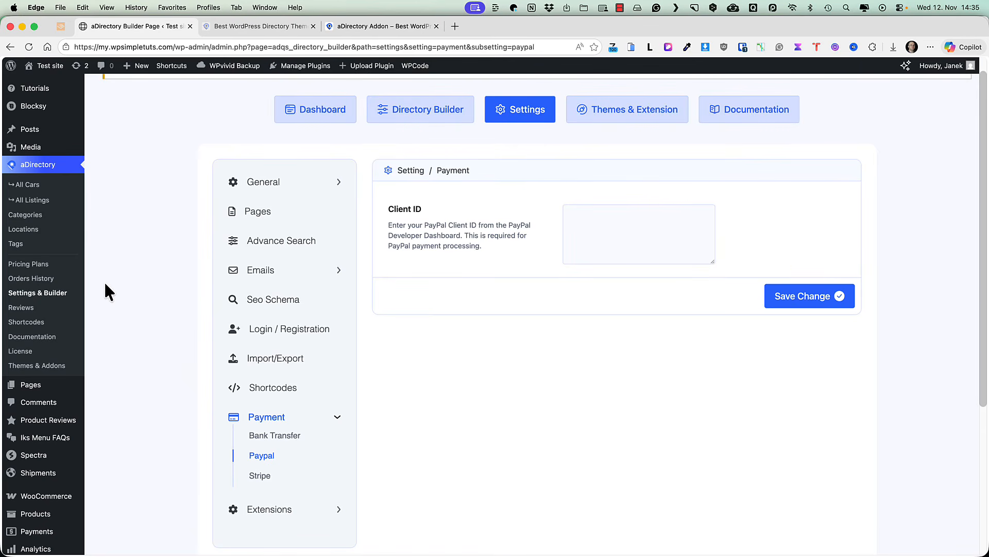
{"action": "left_click", "coordinate": [29, 265]}
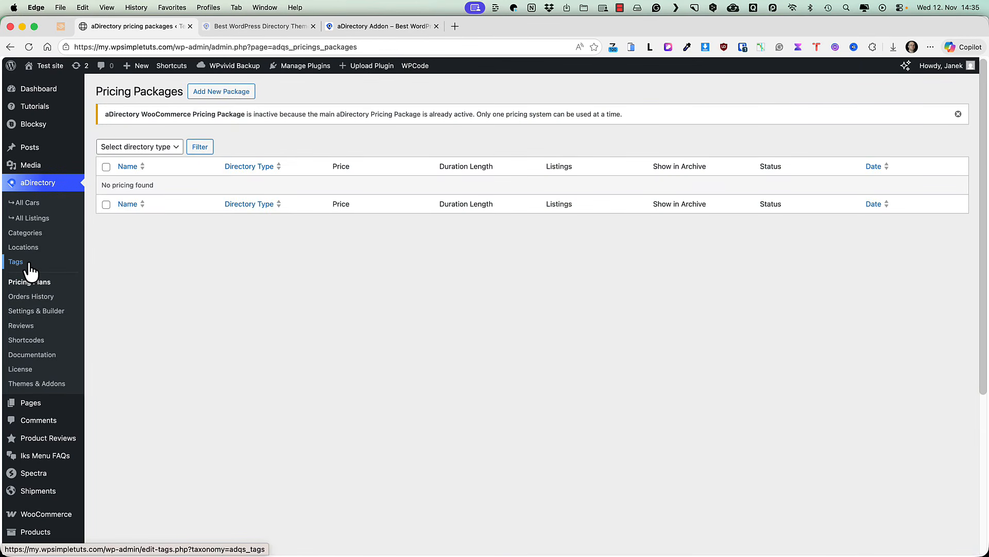
Step: Start a new pricing package with regular price 45, sale price 35 and label 'Best plan'
{"action": "left_click", "coordinate": [230, 93]}
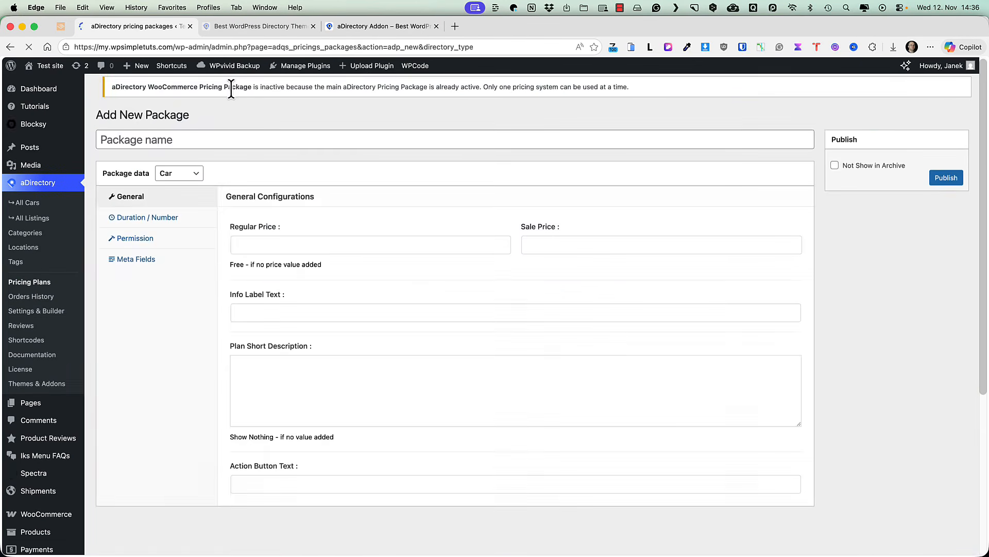
{"action": "left_click", "coordinate": [295, 252]}
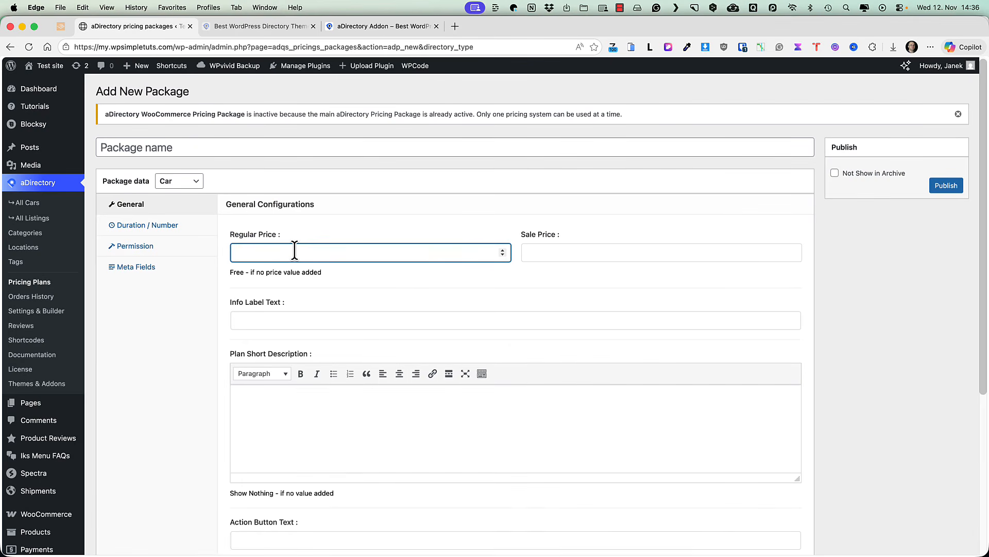
{"action": "left_click", "coordinate": [569, 252]}
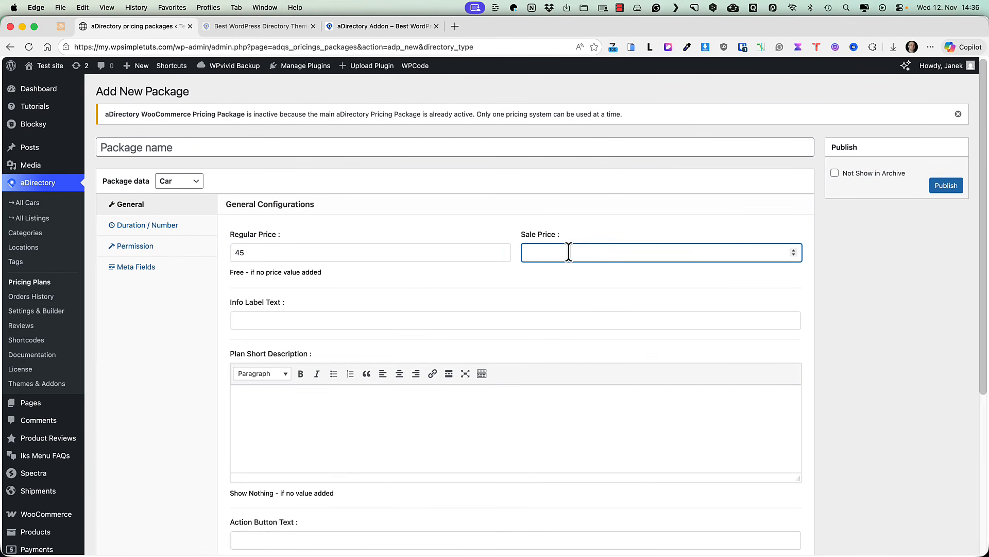
{"action": "left_click", "coordinate": [268, 316]}
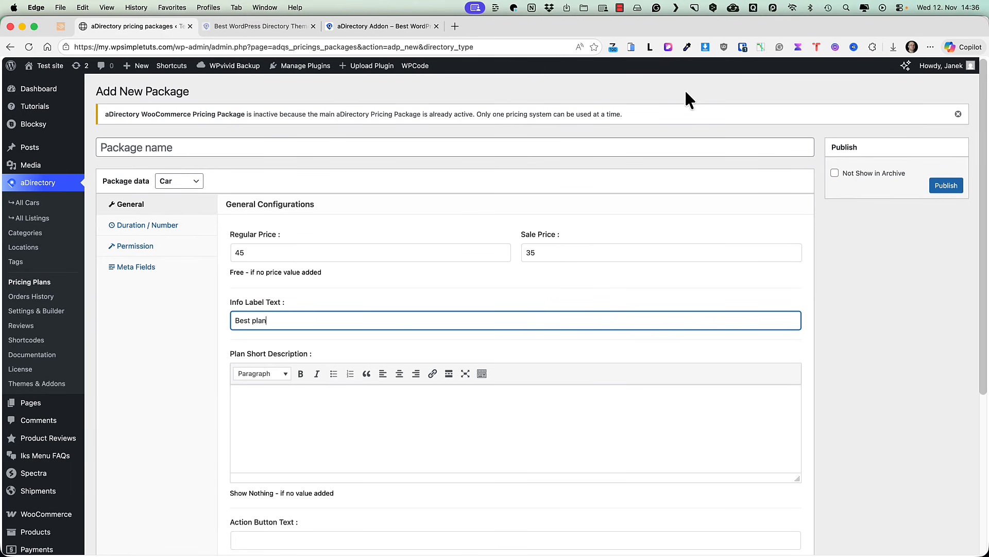
{"action": "type", "text": "Best plan"}
Step: Paste a placeholder short description and 'BUY NOW ›' as the action button text
{"action": "left_click", "coordinate": [505, 434]}
{"action": "type", "text": "Lorem ipsum dolor sit amet consectetur adipiscing elit vehicula integer, ornare sagittis proin eget luctus auctor enim tortor nostra, fringilla libero cursus egestas maecenas sed mollis mi. Nam fringilla feugiat praesent in dictumst cursus nisl volutpat, primis ultrices mus curae augue potenti venenatis, mi aliquam sem scelerisque duis risus maecenas. Tellus feugiat arcu congue morbi volutpat dapibus, pulvinar eu mus eleifend suscipit turpis cubilia, rutrum suspendisse netus integer sollicitudin."}
{"action": "scroll", "coordinate": [446, 426], "scroll_direction": "down", "scroll_amount": 5}
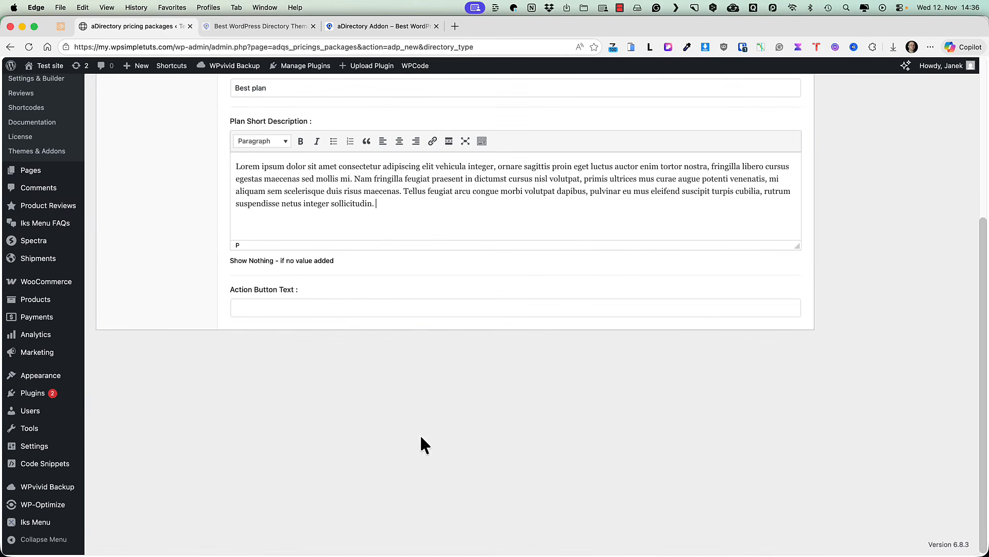
{"action": "left_click", "coordinate": [291, 308]}
{"action": "type", "text": "BUY NOW ›"}
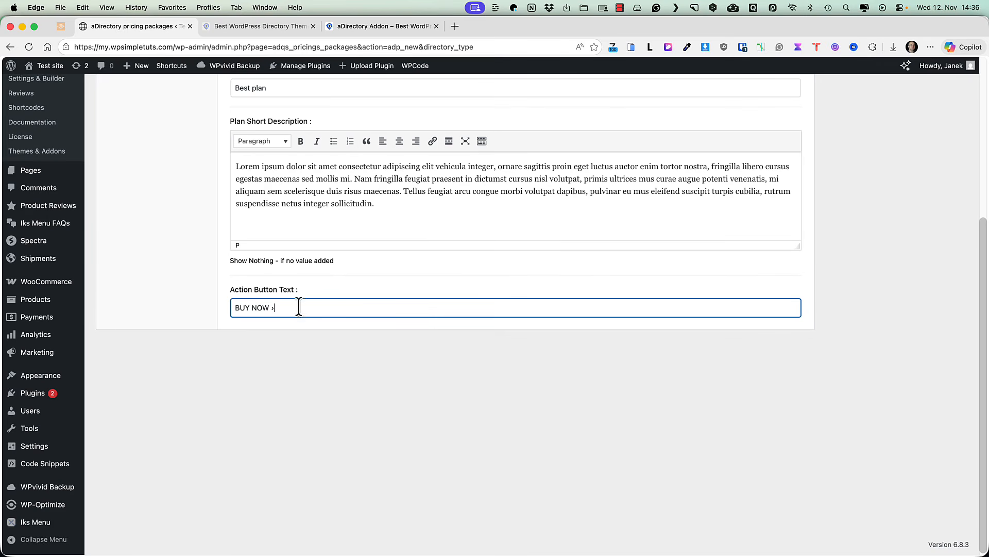
{"action": "scroll", "coordinate": [345, 385], "scroll_direction": "up", "scroll_amount": 5}
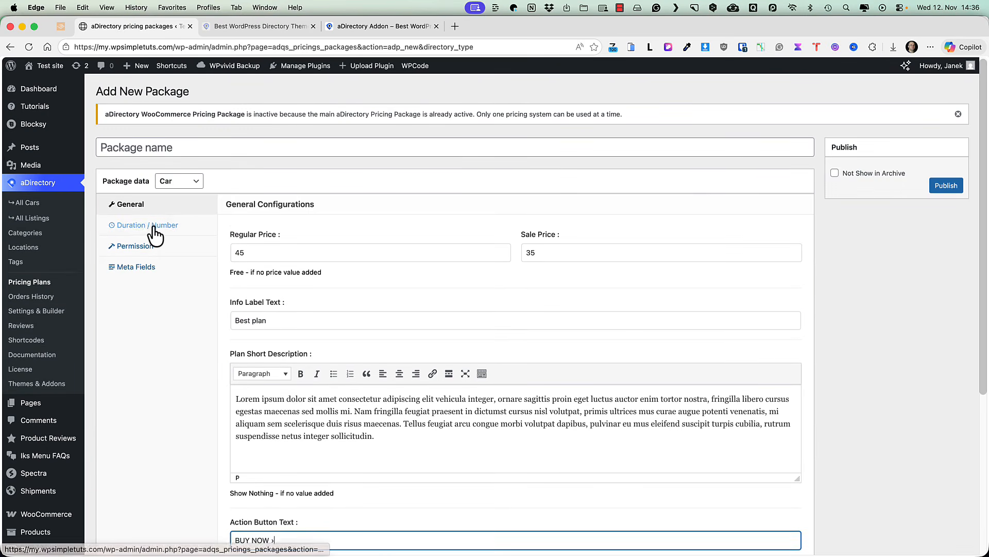
Step: Set 15-day plan expiry, 15-day listing duration, 10 regular and 2 featured listings
{"action": "left_click", "coordinate": [151, 228]}
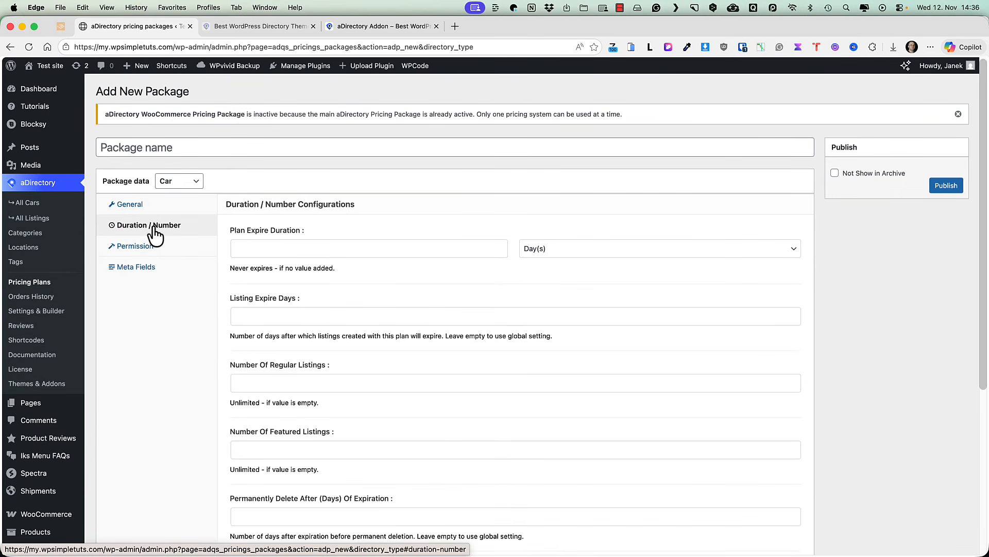
{"action": "left_click", "coordinate": [281, 246]}
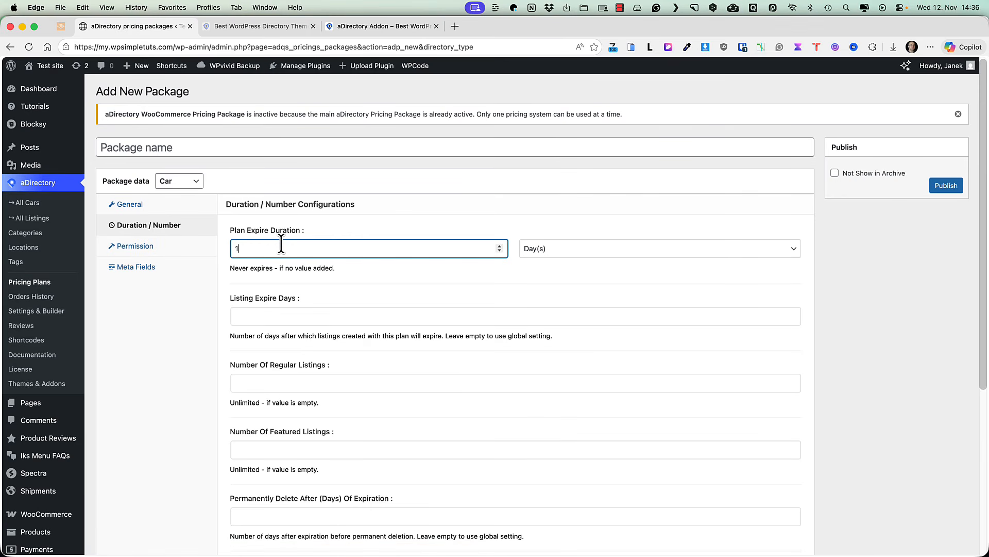
{"action": "type", "text": "15"}
{"action": "left_click", "coordinate": [285, 314]}
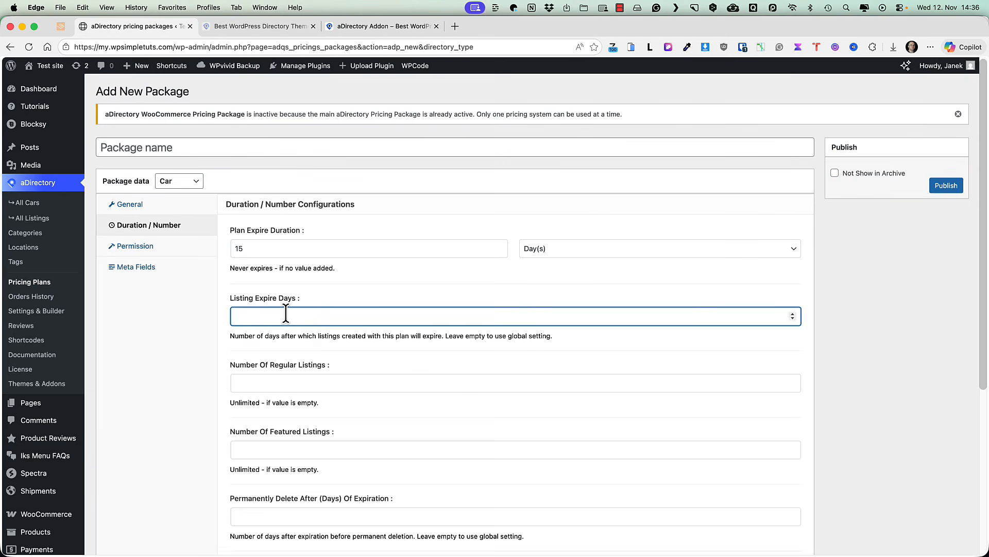
{"action": "type", "text": "15"}
{"action": "left_click", "coordinate": [290, 384]}
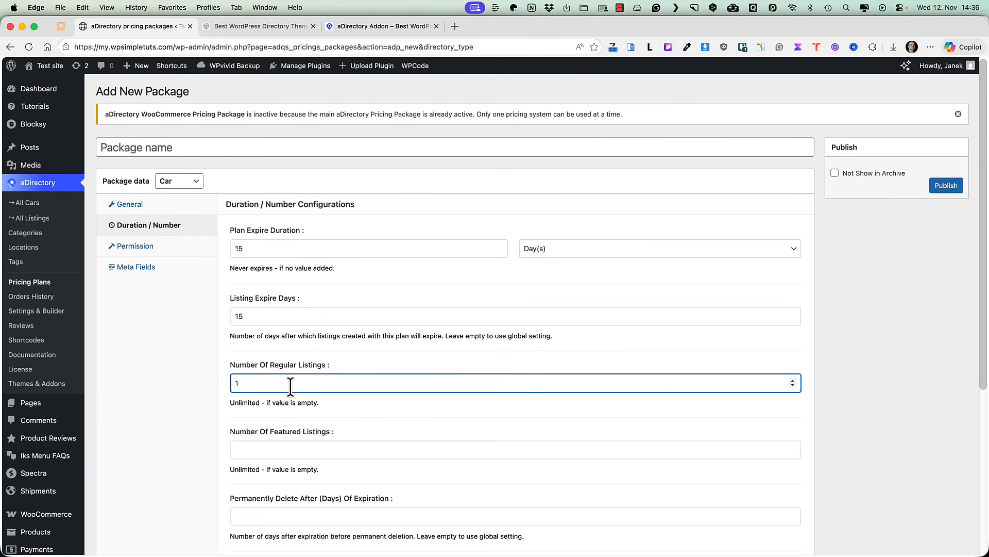
{"action": "left_click", "coordinate": [285, 451]}
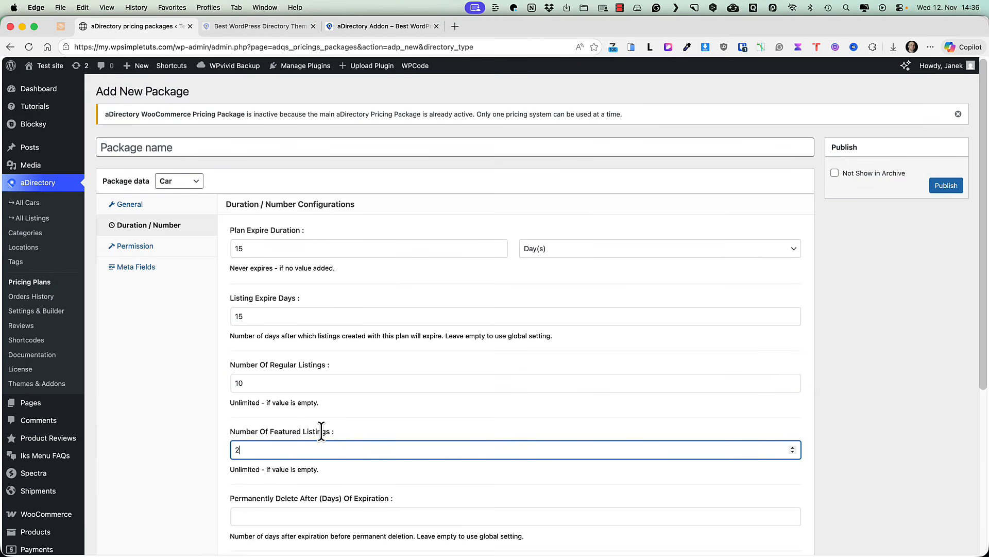
{"action": "scroll", "coordinate": [321, 430], "scroll_direction": "down", "scroll_amount": 4}
Step: Set 10 days before deletion, 3 slider images, 5 MB total and 1 MB per-image caps
{"action": "left_click", "coordinate": [318, 329]}
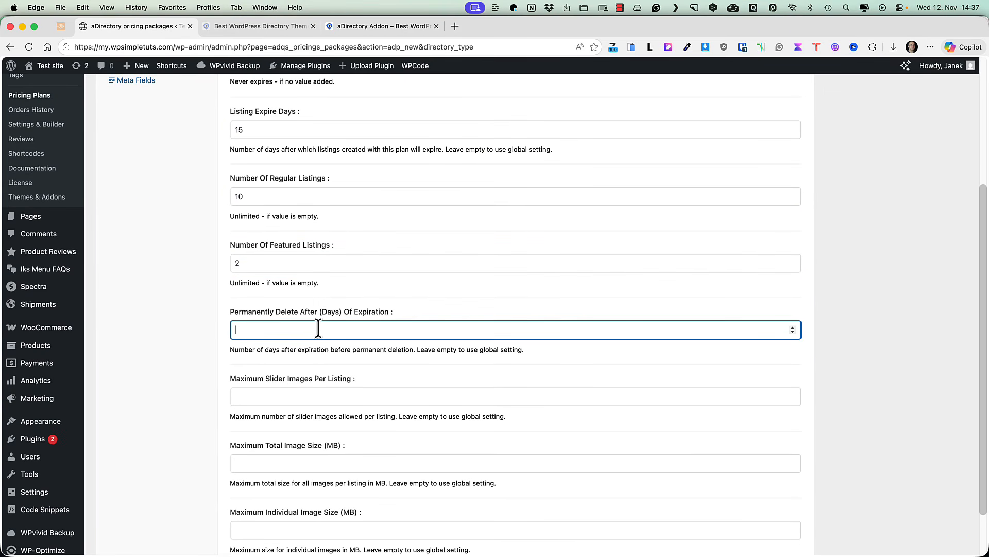
{"action": "type", "text": "10"}
{"action": "left_click", "coordinate": [297, 396]}
{"action": "scroll", "coordinate": [329, 367], "scroll_direction": "down", "scroll_amount": 2}
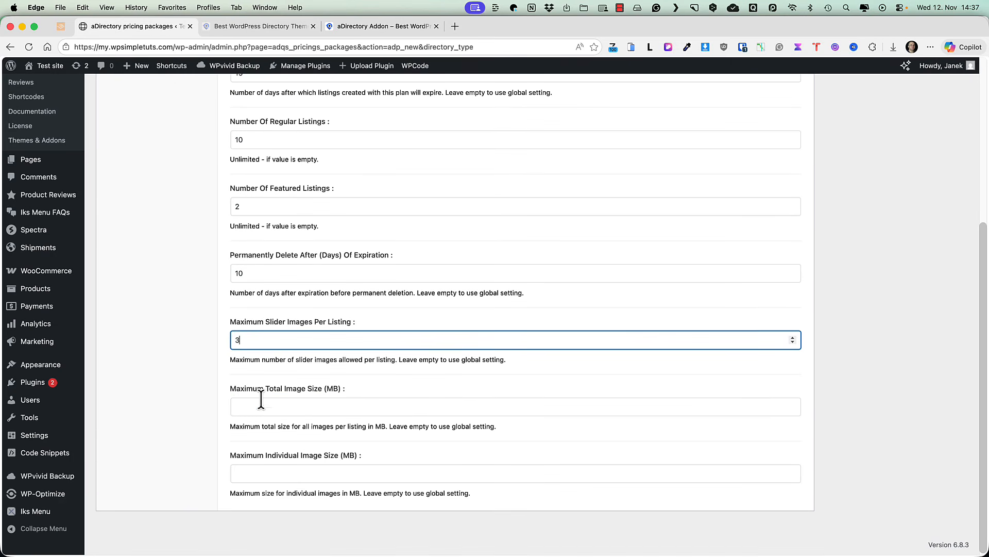
{"action": "left_click", "coordinate": [279, 409]}
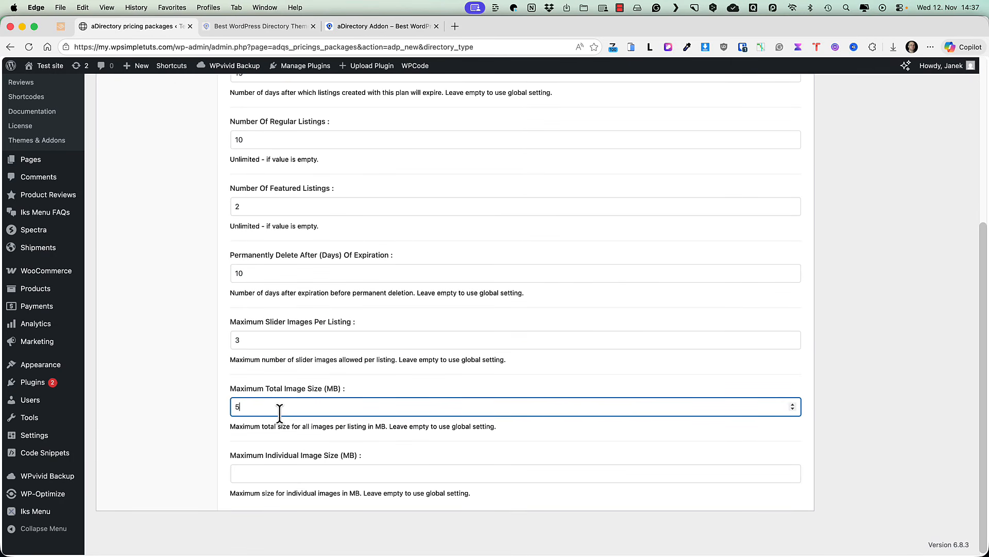
{"action": "left_click", "coordinate": [273, 470]}
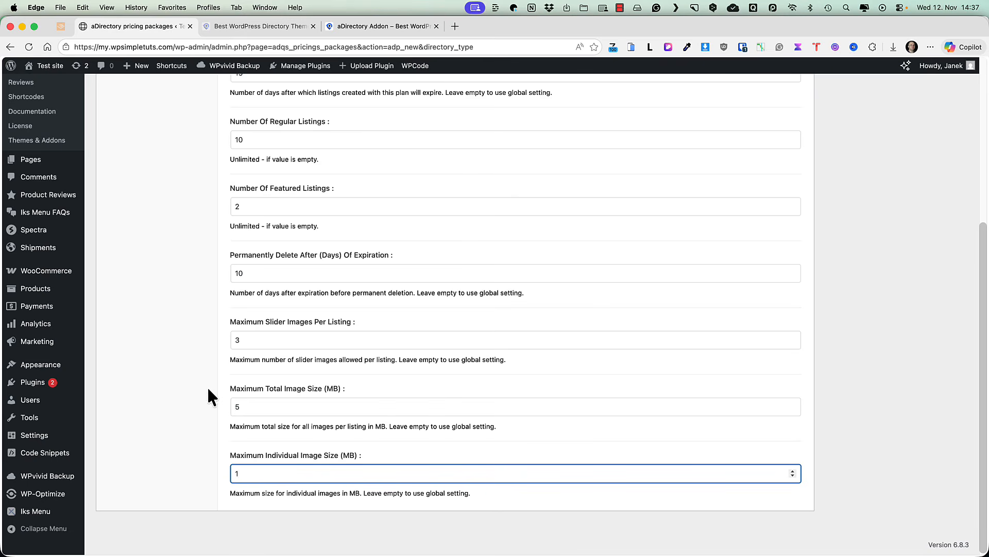
{"action": "scroll", "coordinate": [234, 376], "scroll_direction": "up", "scroll_amount": 10}
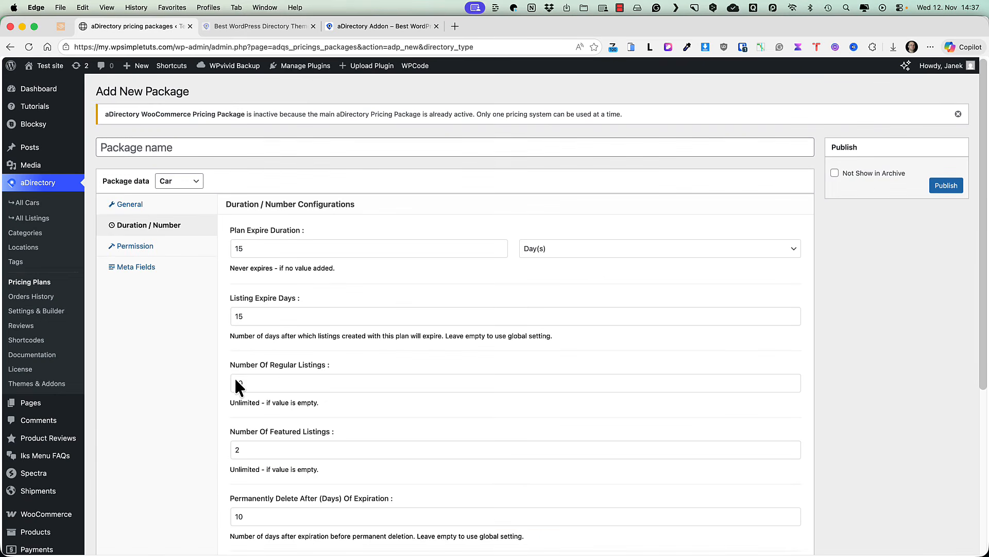
{"action": "left_click", "coordinate": [144, 252]}
{"action": "left_click", "coordinate": [143, 265]}
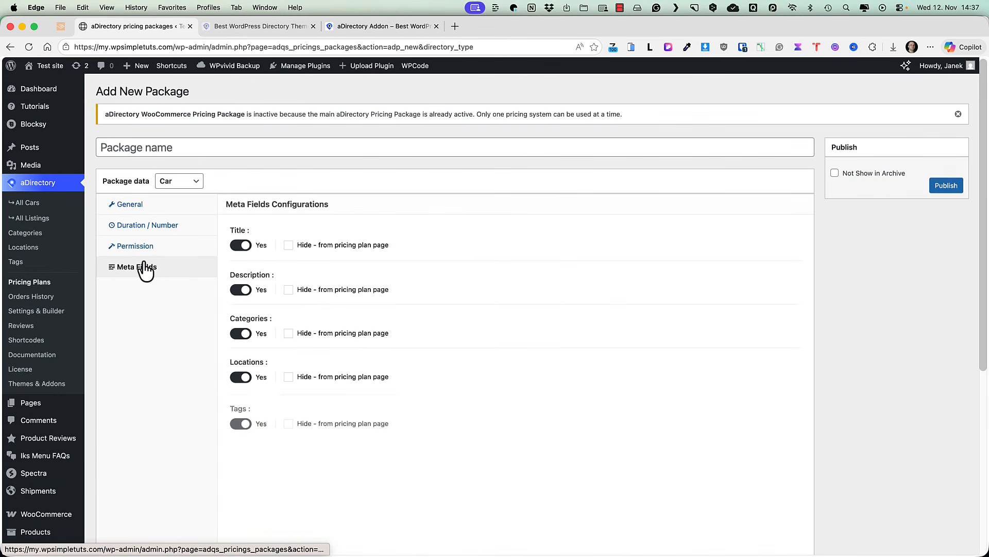
Step: Name the new package 'Basic plan' and publish it
{"action": "left_click", "coordinate": [942, 186]}
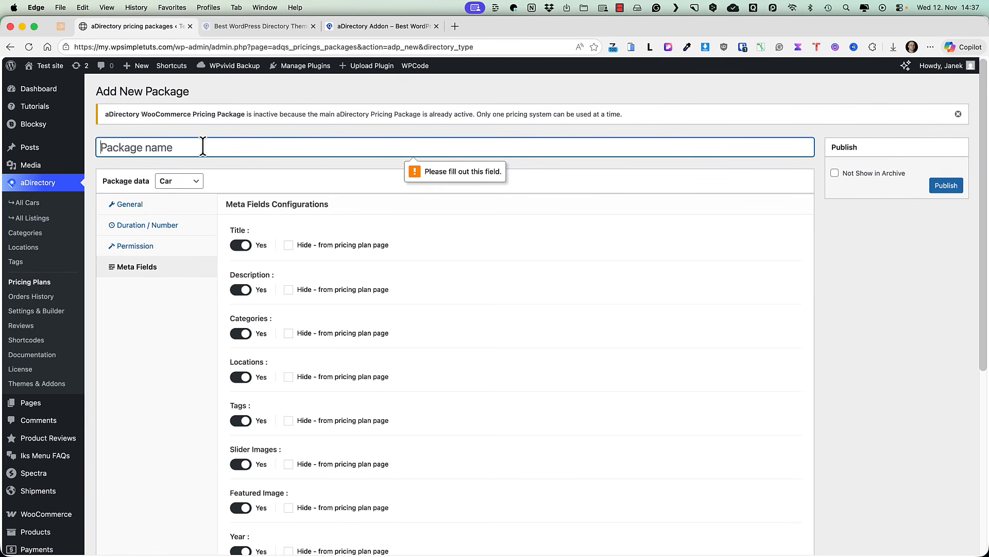
{"action": "type", "text": "Basic plan"}
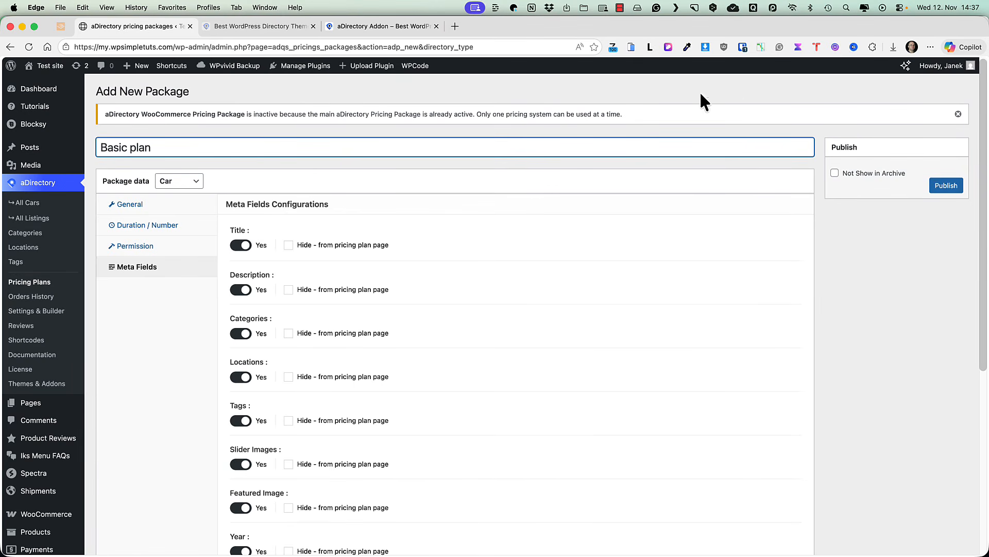
{"action": "left_click", "coordinate": [949, 186]}
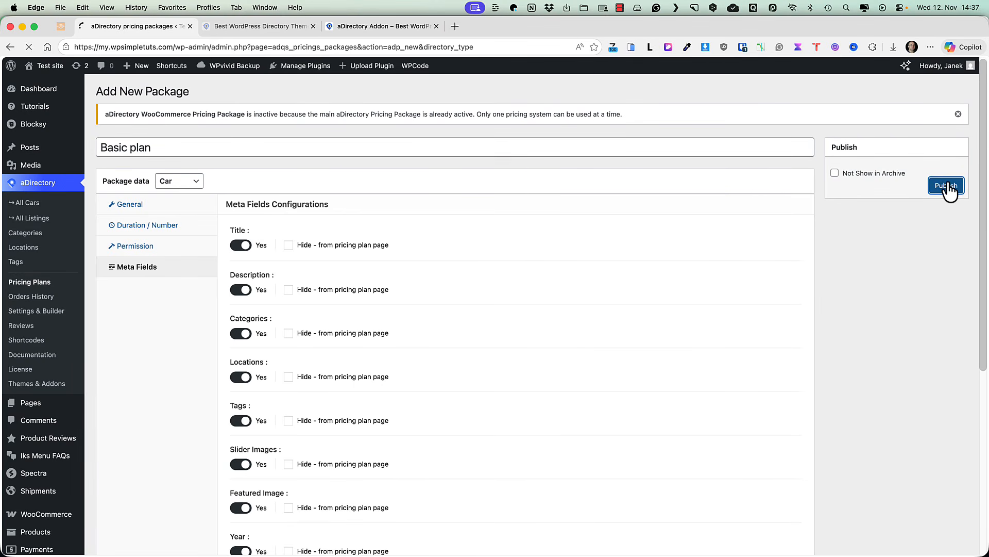
Step: Open the site's All Pages list
{"action": "scroll", "coordinate": [369, 166], "scroll_direction": "down", "scroll_amount": 3}
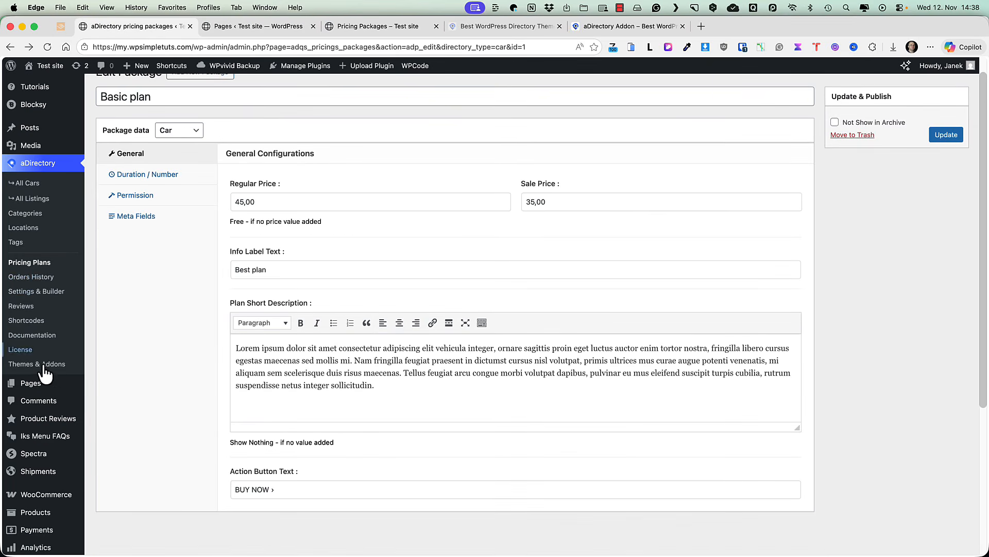
{"action": "left_click", "coordinate": [114, 392]}
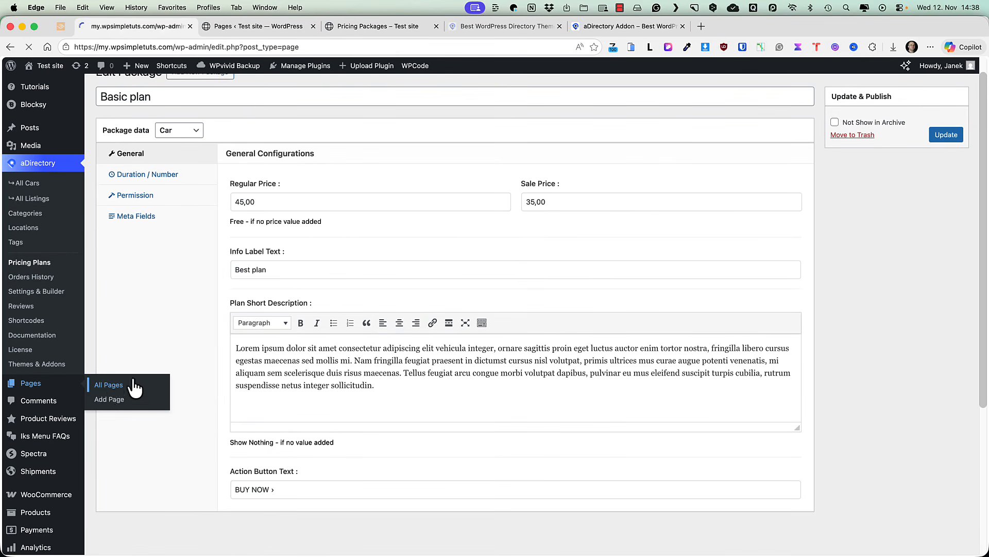
{"action": "scroll", "coordinate": [325, 327], "scroll_direction": "down", "scroll_amount": 10}
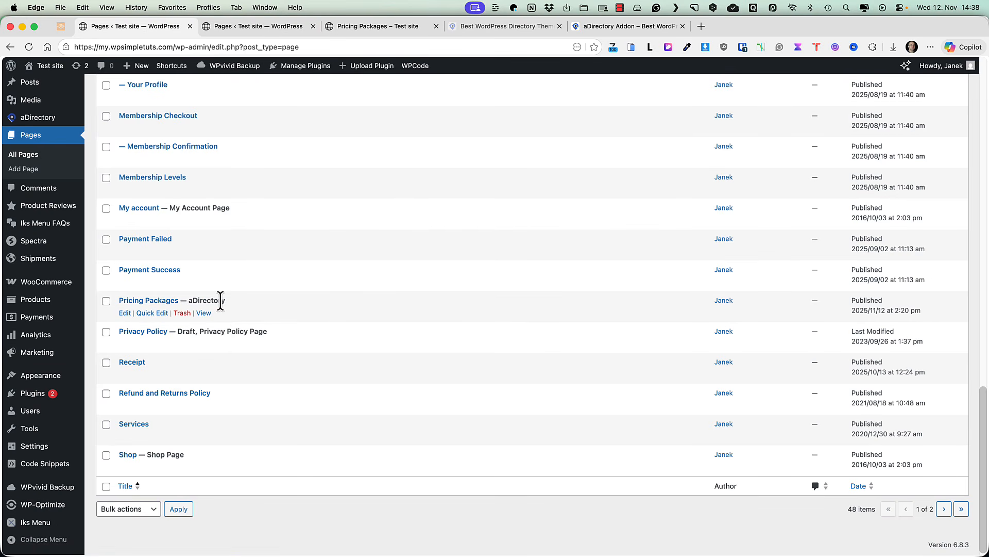
Step: Open the live Pricing Packages page in a new tab and click BUY NOW on the Basic plan
{"action": "left_click", "coordinate": [204, 314], "text": "super"}
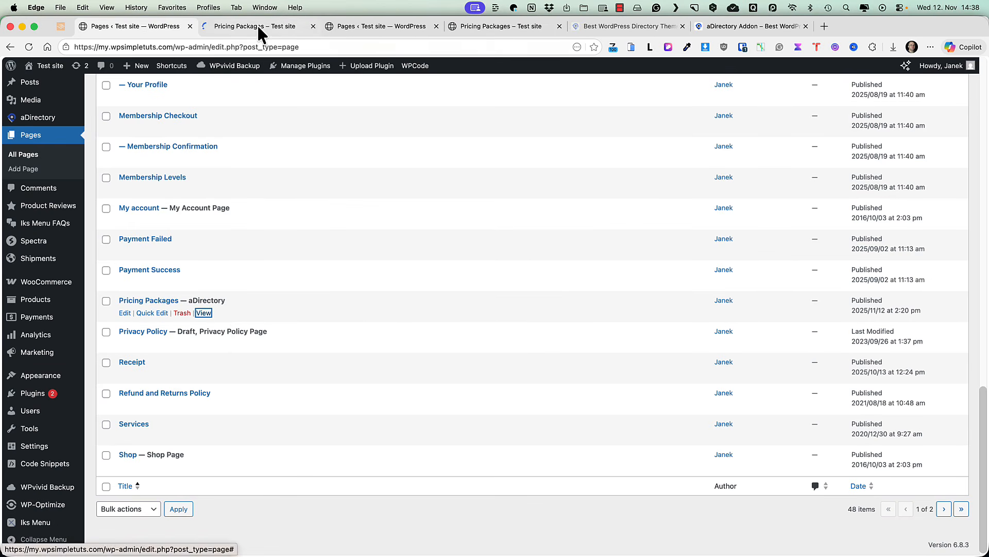
{"action": "left_click", "coordinate": [257, 26]}
{"action": "scroll", "coordinate": [303, 262], "scroll_direction": "down", "scroll_amount": 5}
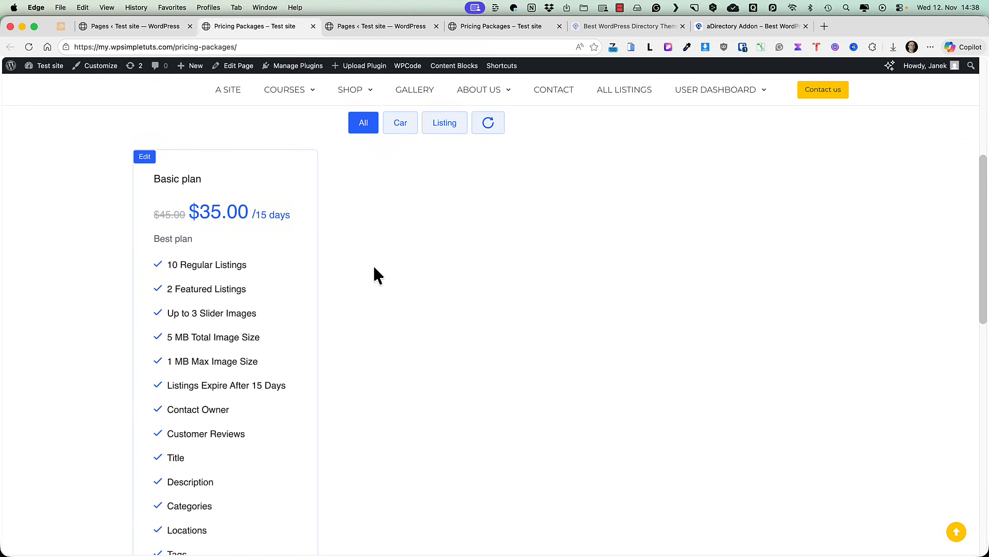
{"action": "scroll", "coordinate": [374, 267], "scroll_direction": "down", "scroll_amount": 9}
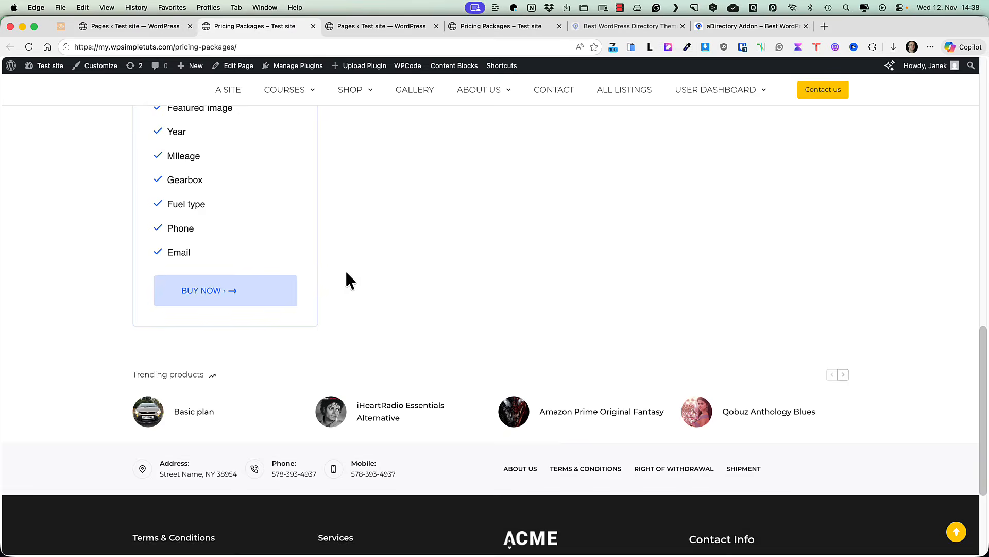
{"action": "left_click", "coordinate": [232, 304]}
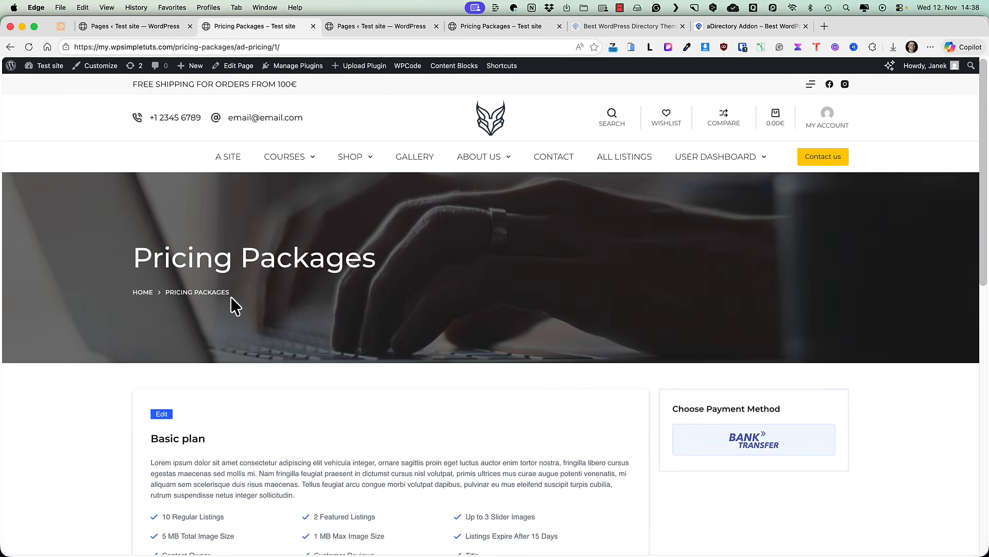
Step: Choose bank transfer as the payment method, bringing up the $35.00 Bank Payment dialog
{"action": "scroll", "coordinate": [328, 273], "scroll_direction": "down", "scroll_amount": 3}
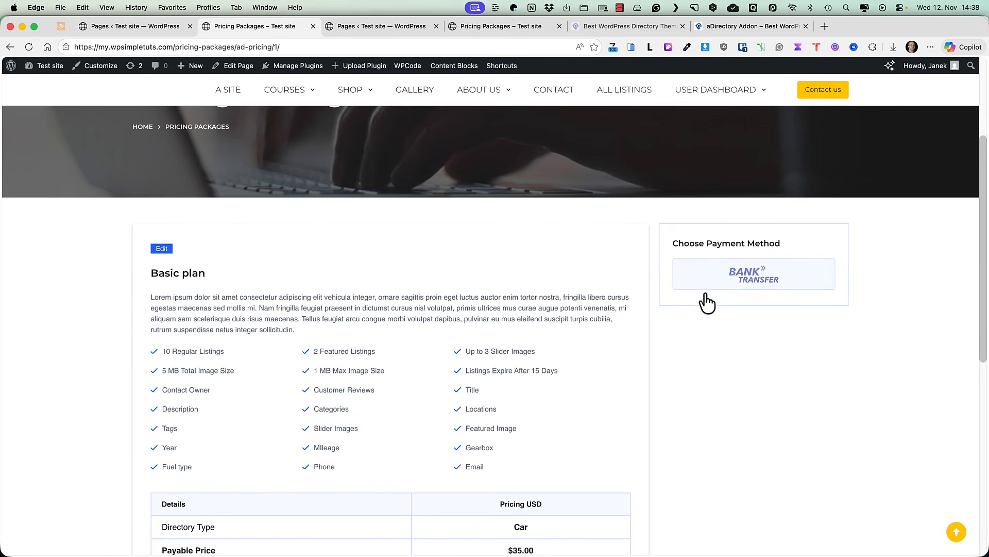
{"action": "scroll", "coordinate": [455, 341], "scroll_direction": "down", "scroll_amount": 2}
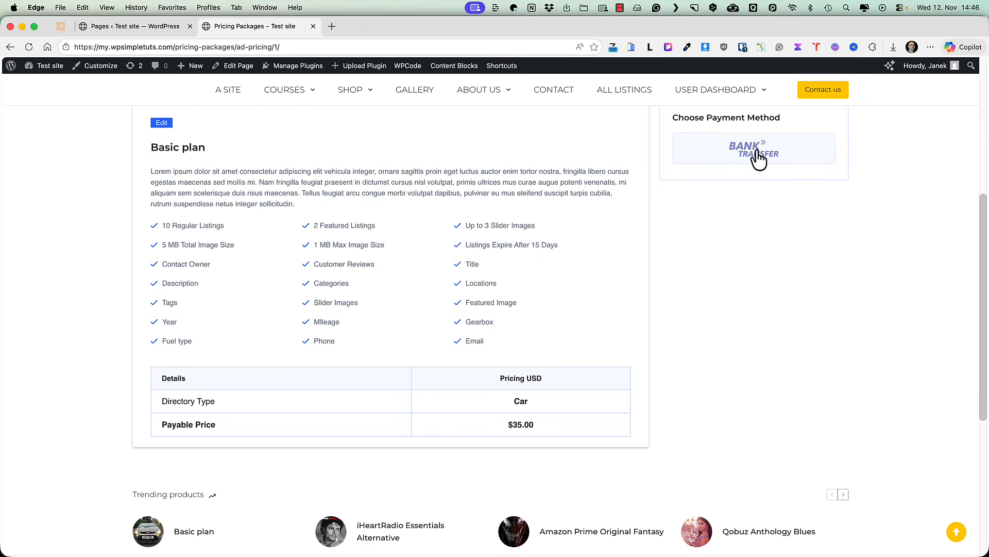
{"action": "left_click", "coordinate": [753, 151]}
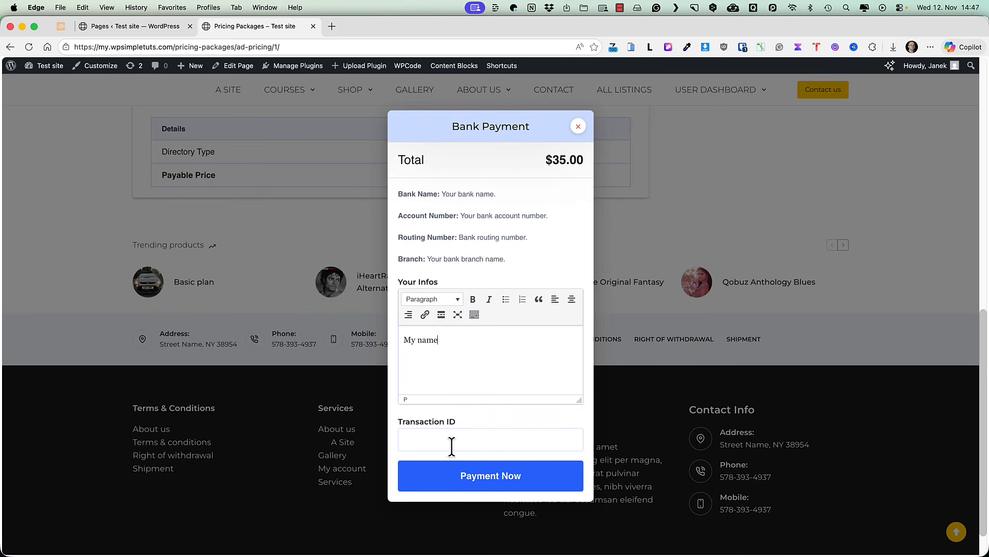
Step: Enter the bank transaction ID in the Bank Payment dialog and submit the payment
{"action": "left_click", "coordinate": [464, 439]}
{"action": "type", "text": "34343"}
{"action": "left_click", "coordinate": [493, 476]}
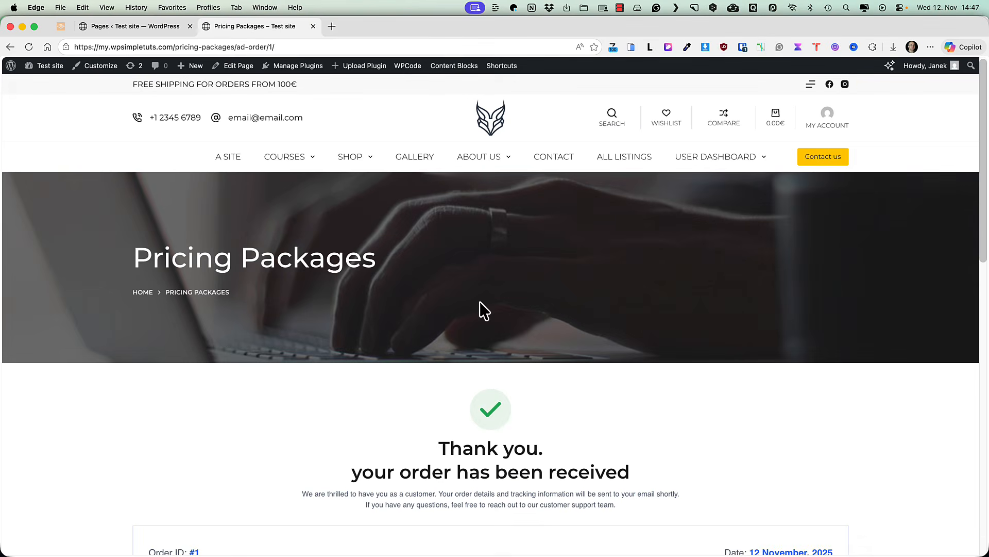
{"action": "scroll", "coordinate": [550, 372], "scroll_direction": "down", "scroll_amount": 5}
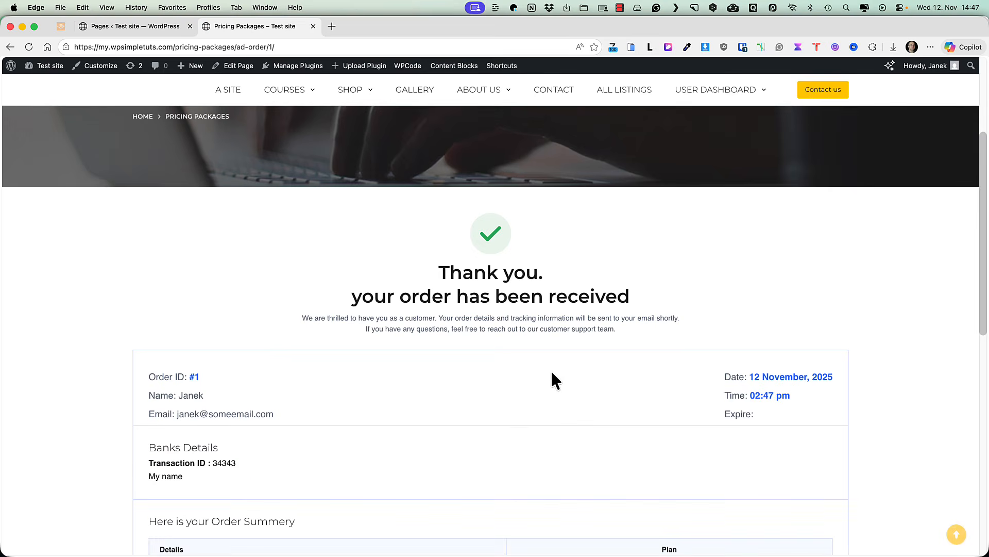
Step: Open aDirectory's Orders History to see the $35.00 bank-transfer Basic plan order
{"action": "left_click", "coordinate": [133, 26]}
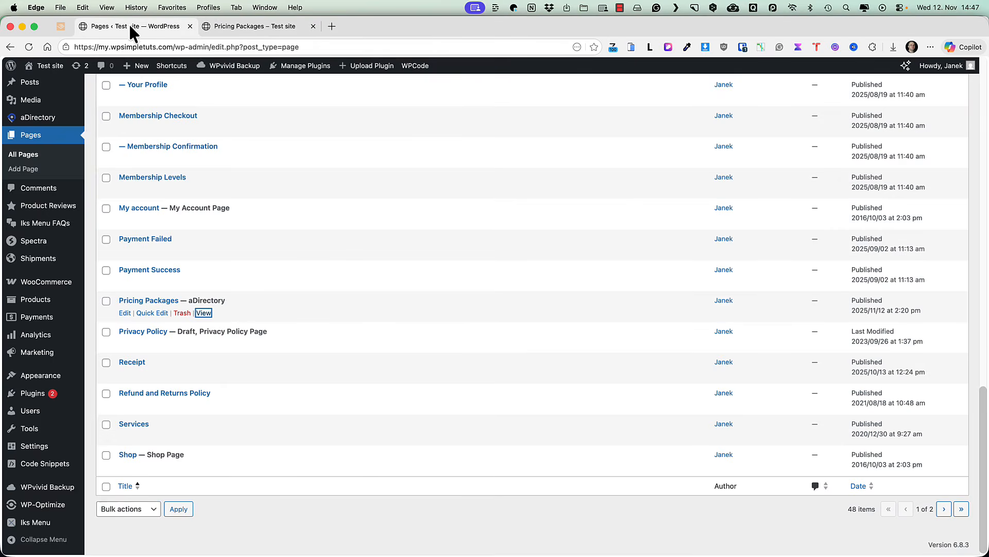
{"action": "scroll", "coordinate": [172, 230], "scroll_direction": "up", "scroll_amount": 3}
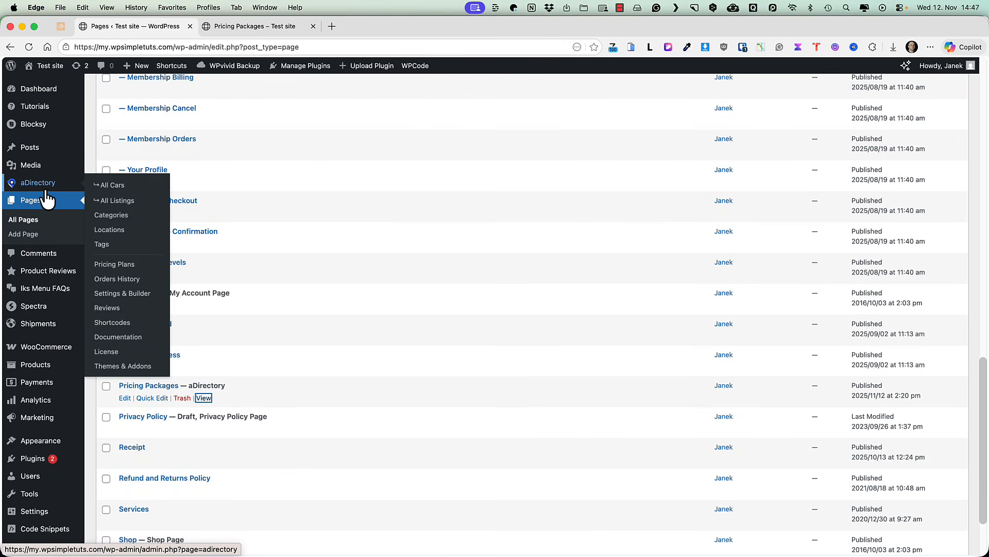
{"action": "left_click", "coordinate": [114, 281]}
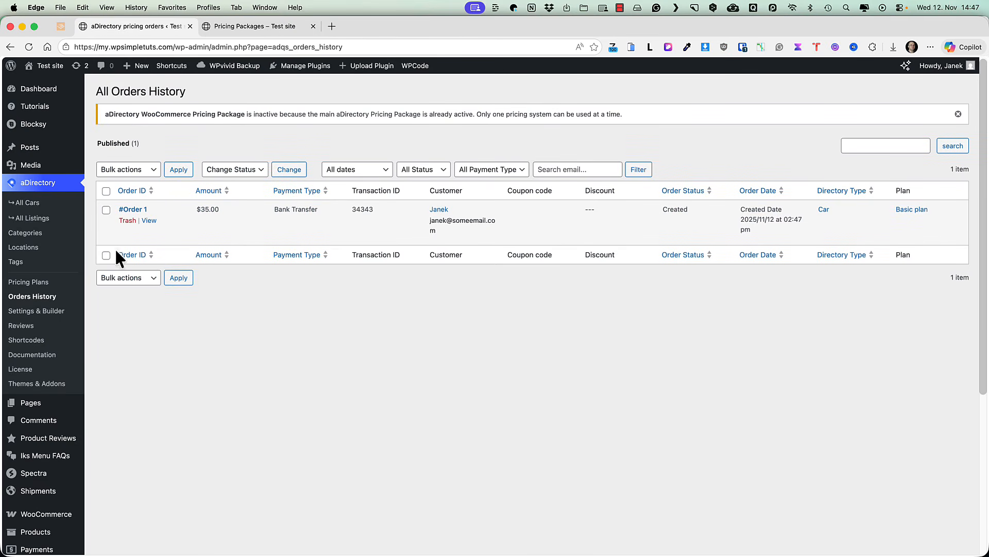